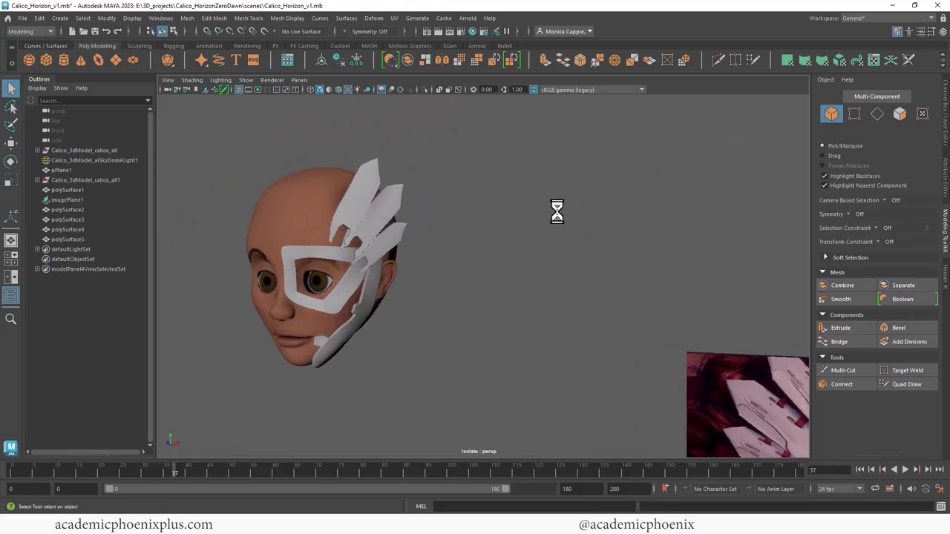
- Load Calico_TposeTwo.mb, showing the textured Calico character in T-pose
scroll(550, 160, up, 3)
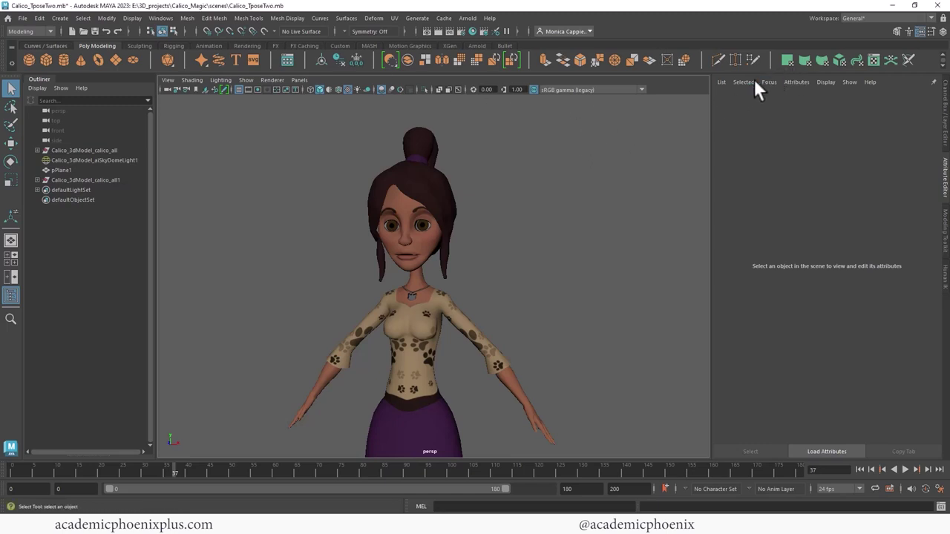
- Frame Calico's head in a three-quarter view and bring the Aloy reference board forward
click(891, 5)
alt+drag(592, 210, 470, 213)
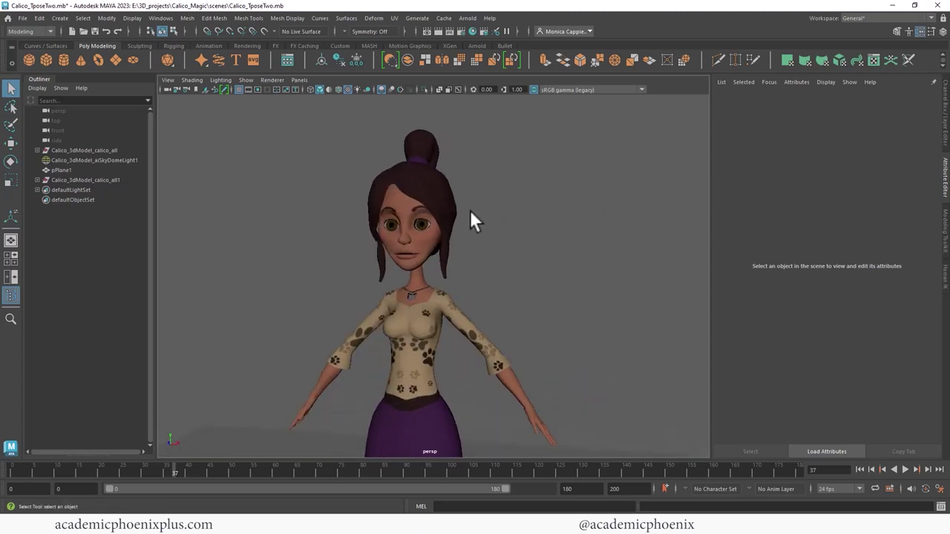
alt+right_drag(471, 214, 507, 197)
alt+middle_drag(507, 197, 488, 312)
mouse_move(489, 312)
alt+mouse_down()
mouse_move(554, 212)
mouse_move(590, 237)
mouse_move(503, 239)
mouse_move(496, 265)
mouse_move(532, 260)
alt+mouse_up()
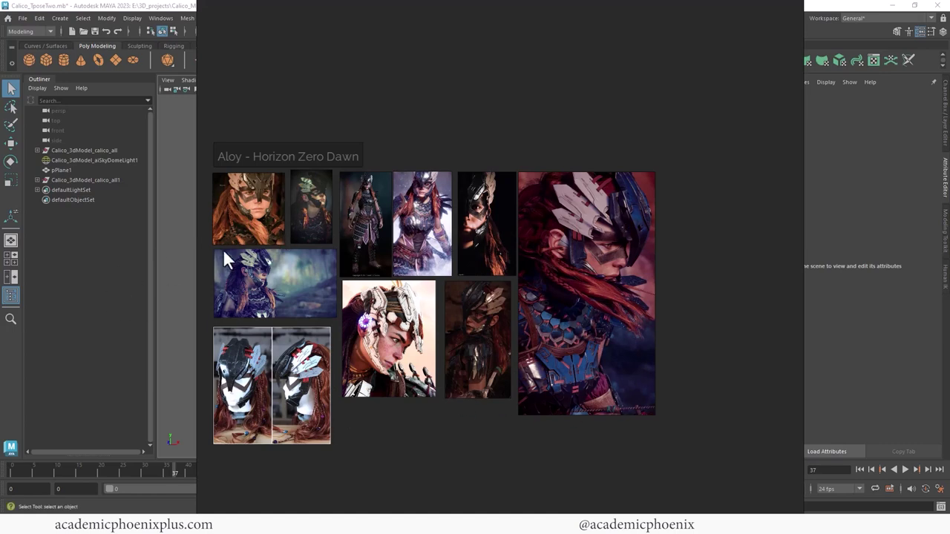
- View an Aloy mask reference full size, zoom back out, then hide PureRef
click(253, 210)
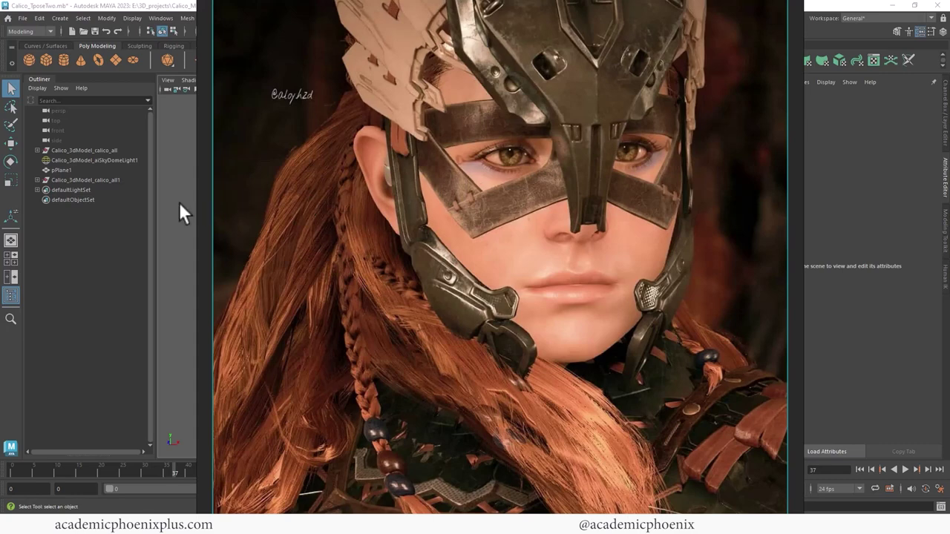
scroll(440, 218, down, 1)
scroll(441, 219, down, 3)
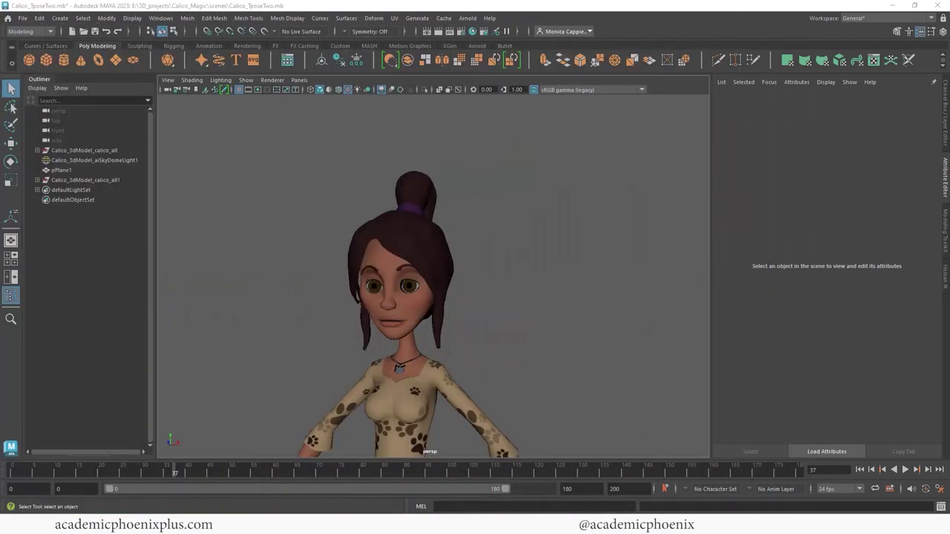
- Isolate the face mesh and both eyes, then make the face the live surface
alt+drag(561, 265, 507, 302)
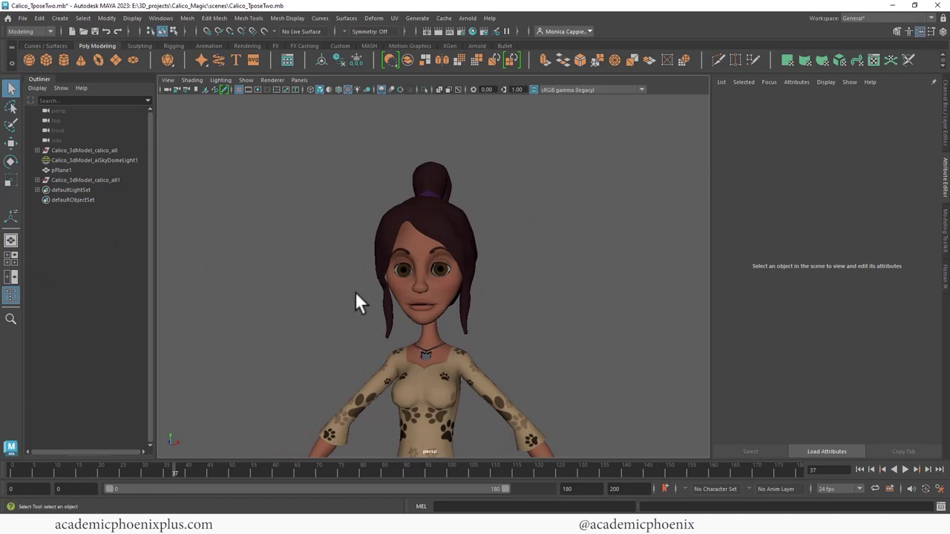
click(443, 294)
shift+click(440, 270)
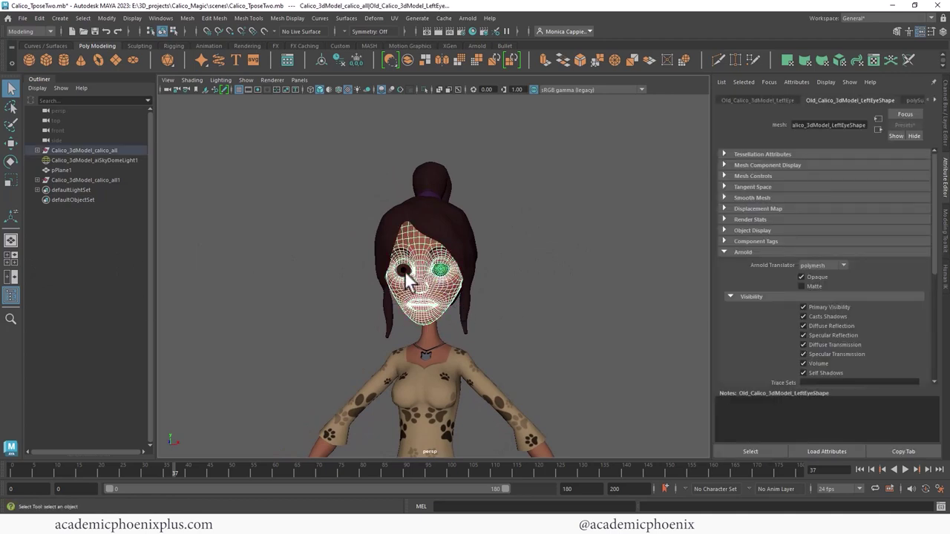
shift+click(403, 270)
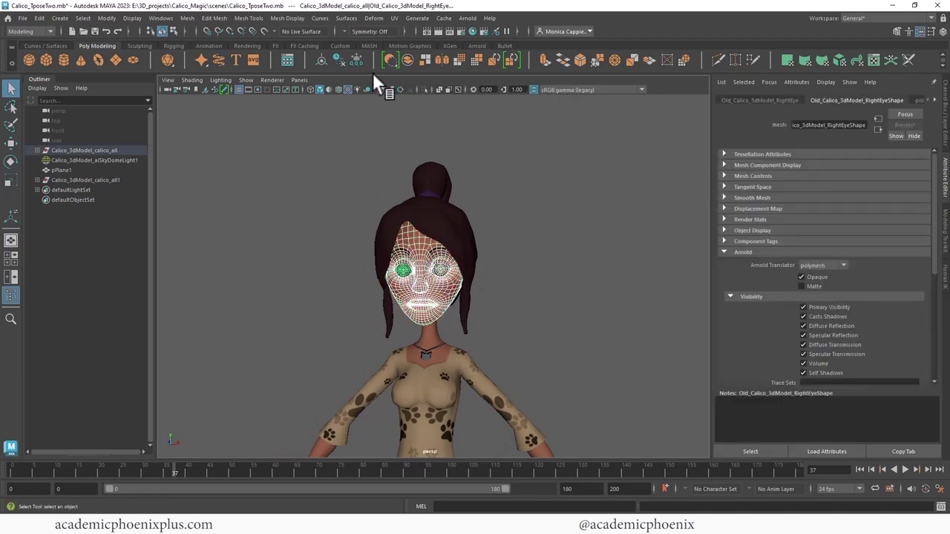
click(424, 89)
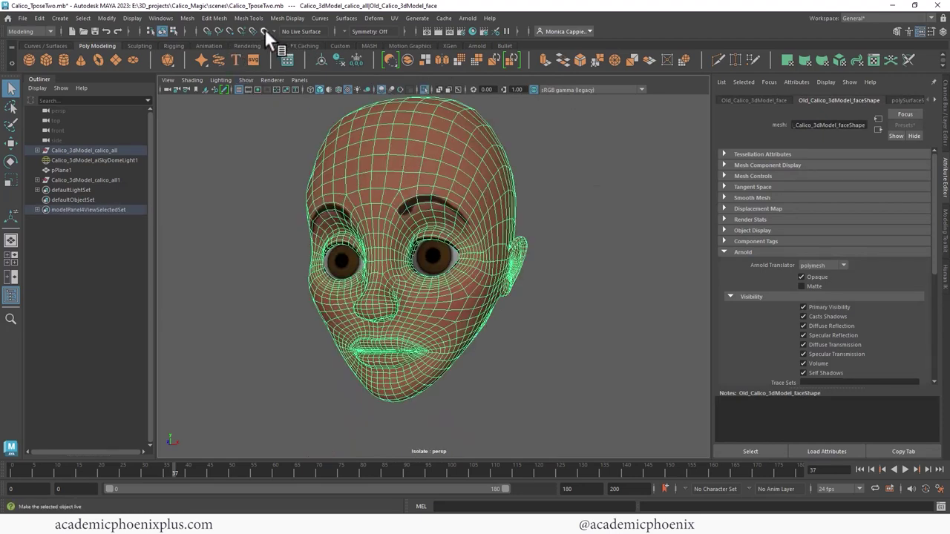
click(265, 31)
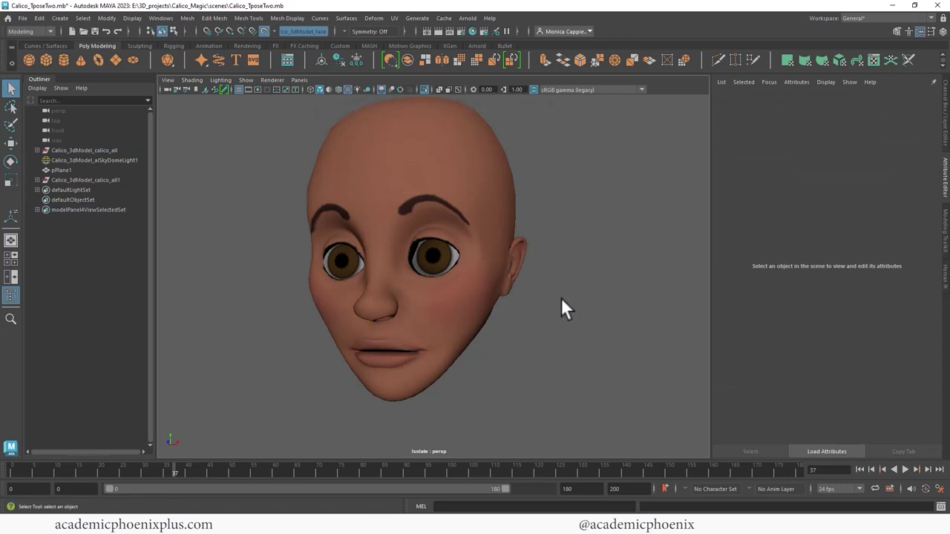
- With Quad Draw, build a strip of quads along the cheek under the eye
click(898, 30)
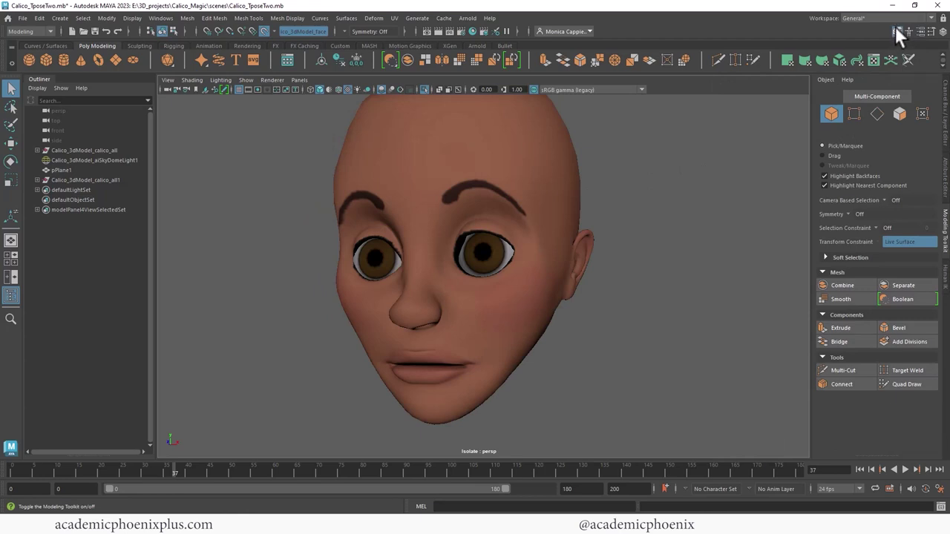
click(895, 380)
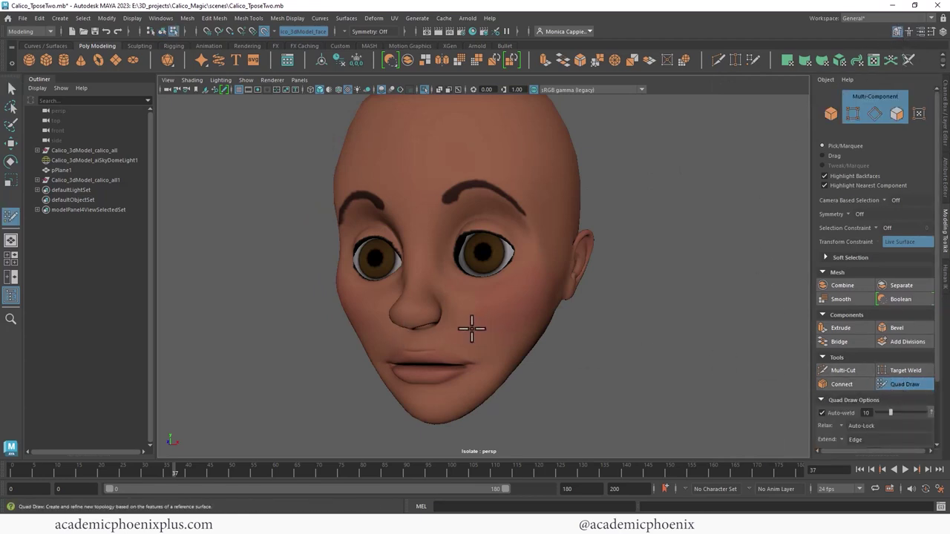
click(448, 264)
click(445, 286)
click(472, 283)
click(468, 302)
click(503, 284)
click(496, 307)
click(538, 295)
click(525, 317)
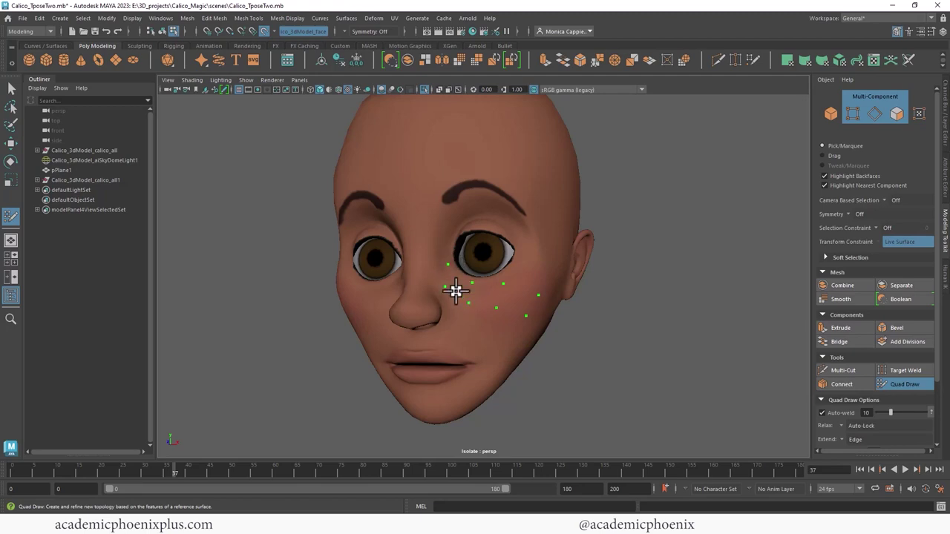
shift+click(466, 289)
shift+click(493, 299)
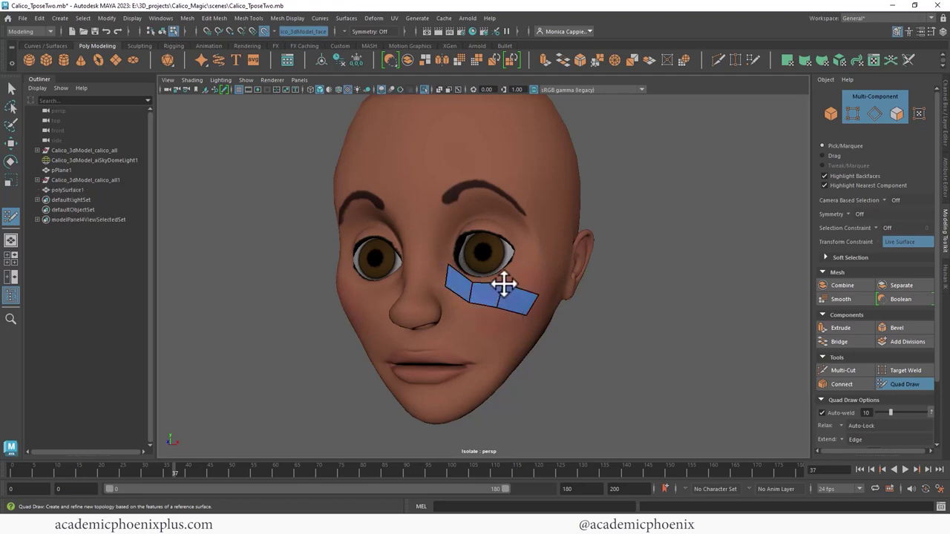
mouse_move(501, 291)
mouse_down()
mouse_move(538, 297)
mouse_move(494, 309)
mouse_move(523, 315)
mouse_up()
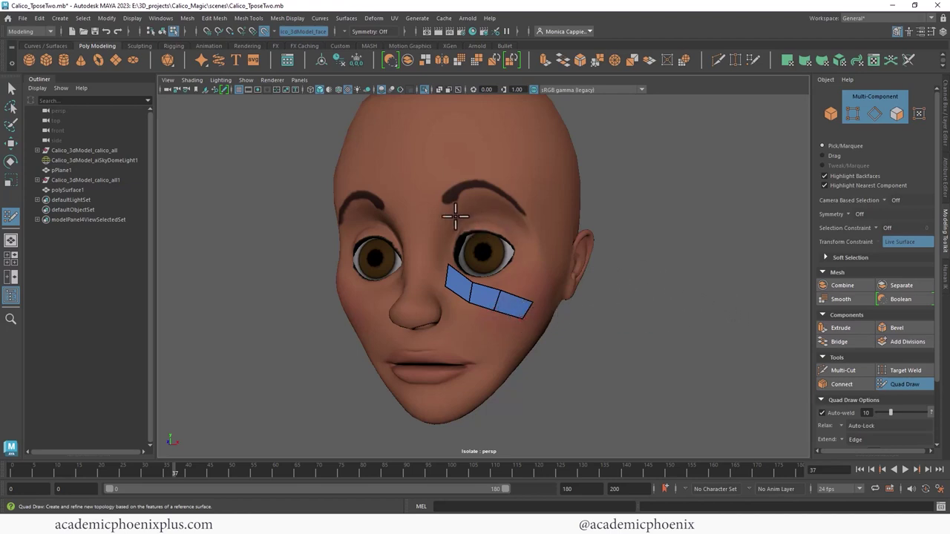
- Draw a second strip of quads along the eyebrow above the eye
click(442, 183)
click(443, 210)
click(489, 185)
click(485, 205)
click(534, 196)
click(528, 220)
click(564, 220)
click(553, 239)
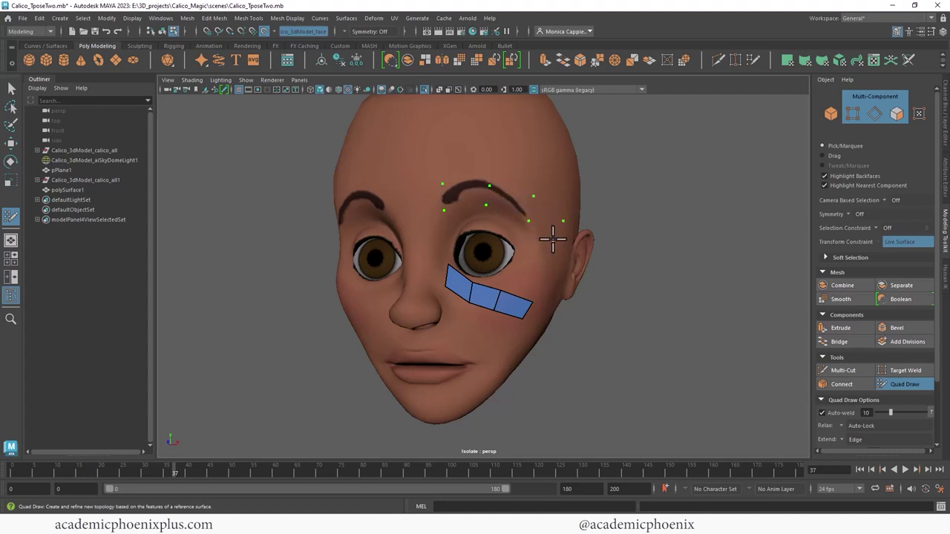
shift+click(460, 196)
shift+click(516, 205)
shift+click(546, 224)
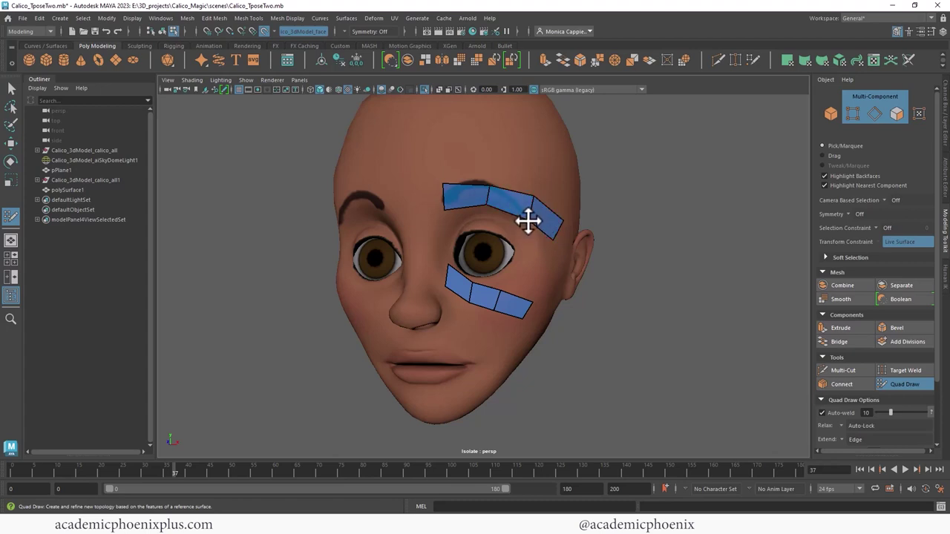
- Add quads down the outer side of the eye, joining the brow and cheek strips
click(516, 276)
click(540, 287)
click(533, 256)
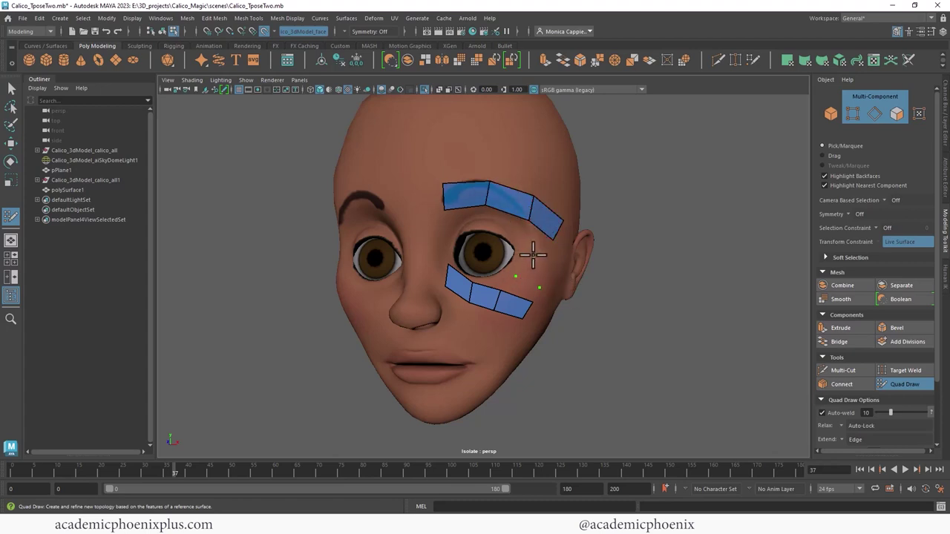
click(552, 264)
shift+click(543, 245)
shift+click(537, 270)
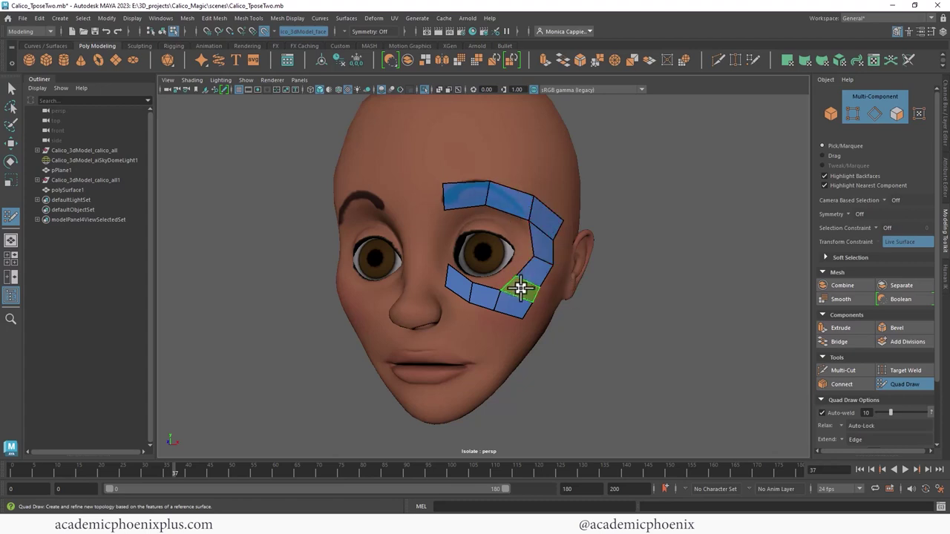
shift+click(519, 287)
- Add quads beside the nose, bridging the cheek strip up to the brow strip
alt+middle_drag(577, 250, 517, 219)
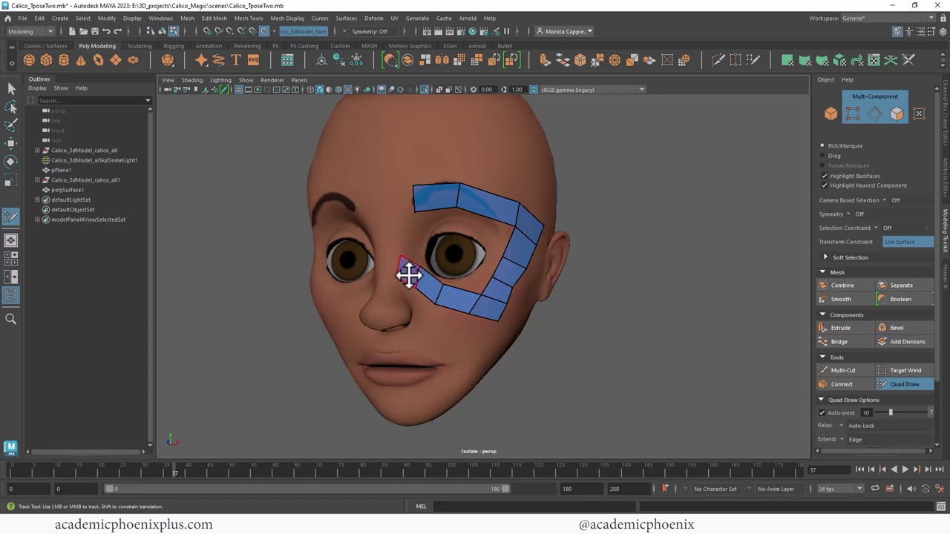
shift+click(407, 269)
click(414, 239)
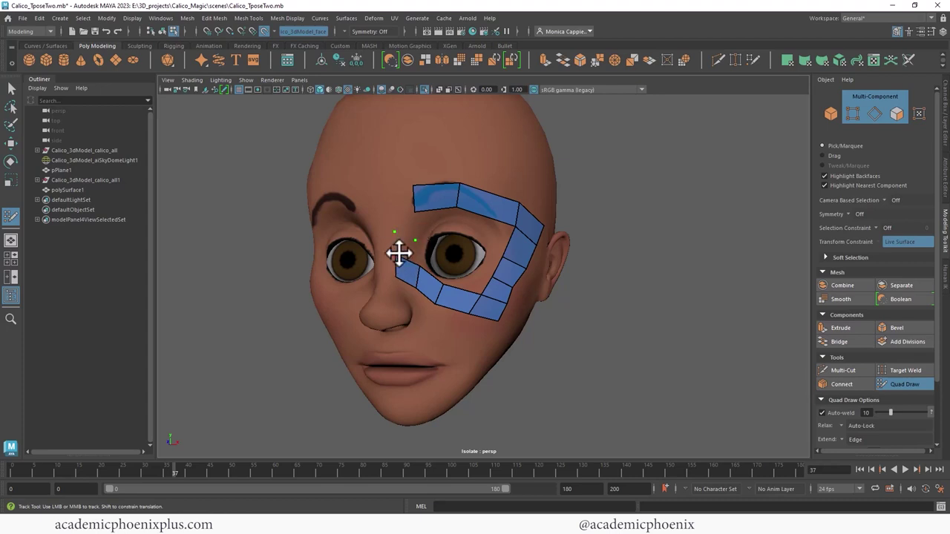
shift+click(402, 251)
click(388, 195)
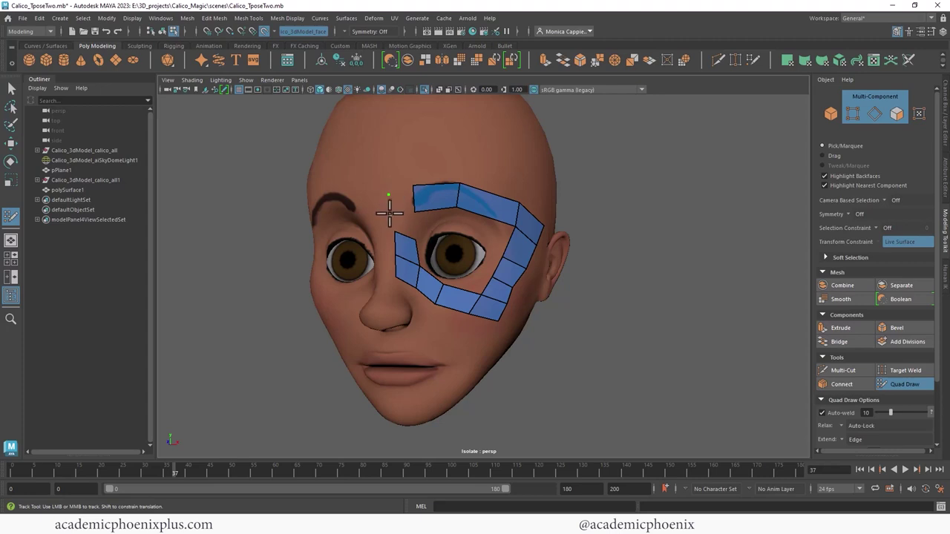
shift+click(403, 217)
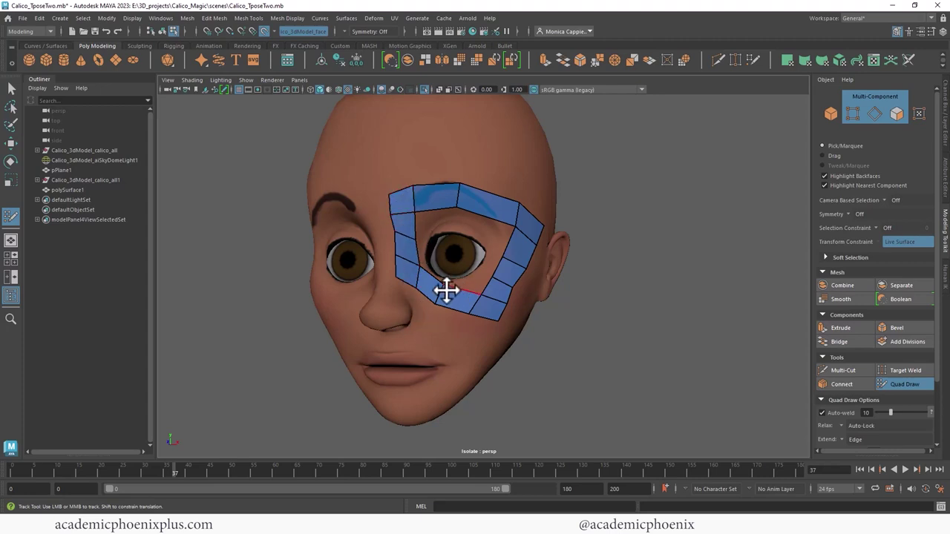
mouse_move(646, 248)
alt+mouse_down()
mouse_move(642, 257)
mouse_move(546, 222)
alt+mouse_up()
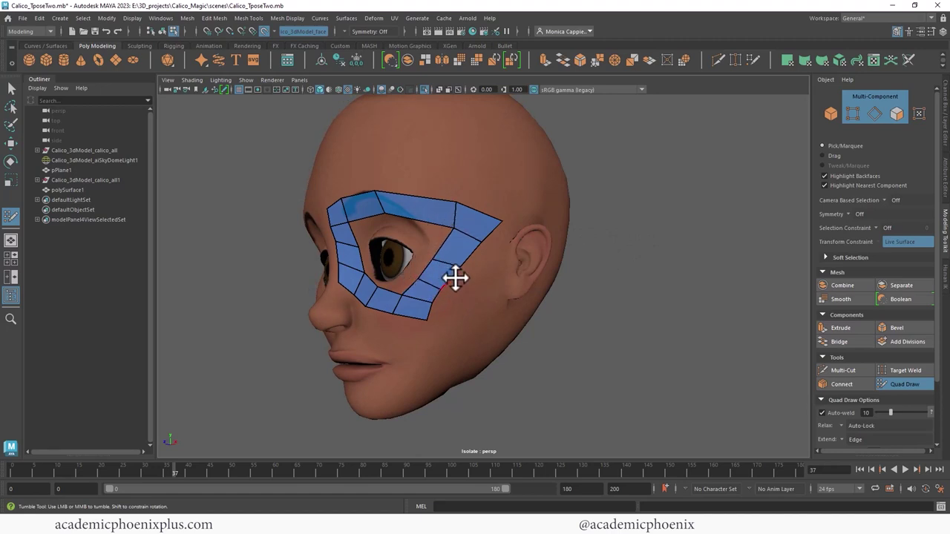
- Relax and flatten the ring's upper brow edge, checking the shape from several angles
alt+drag(428, 318, 436, 295)
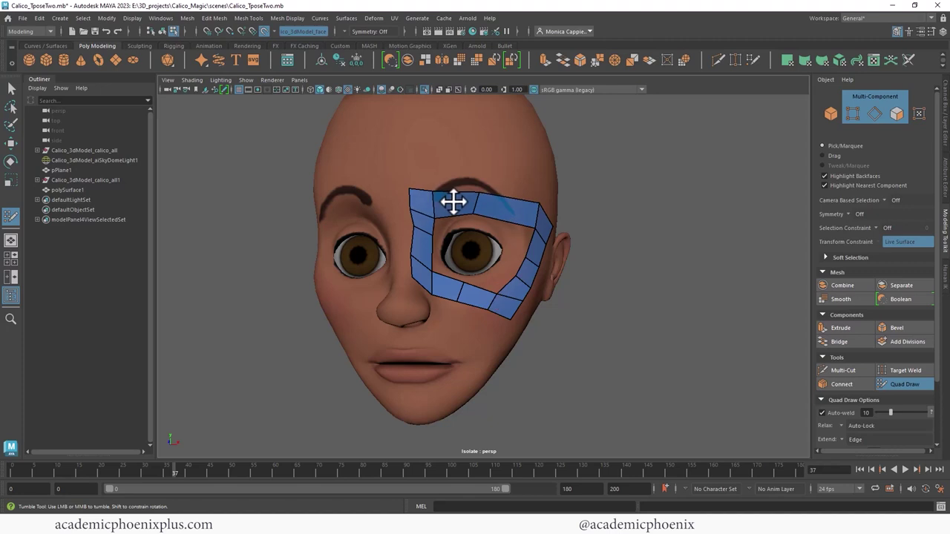
mouse_move(452, 201)
shift+mouse_down()
mouse_move(484, 195)
mouse_move(396, 218)
mouse_move(529, 198)
shift+mouse_up()
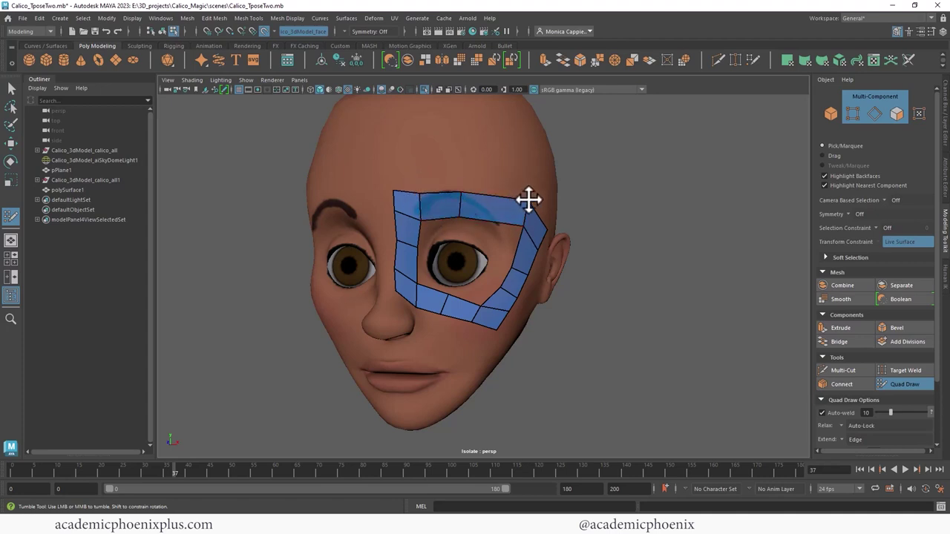
alt+drag(660, 214, 643, 221)
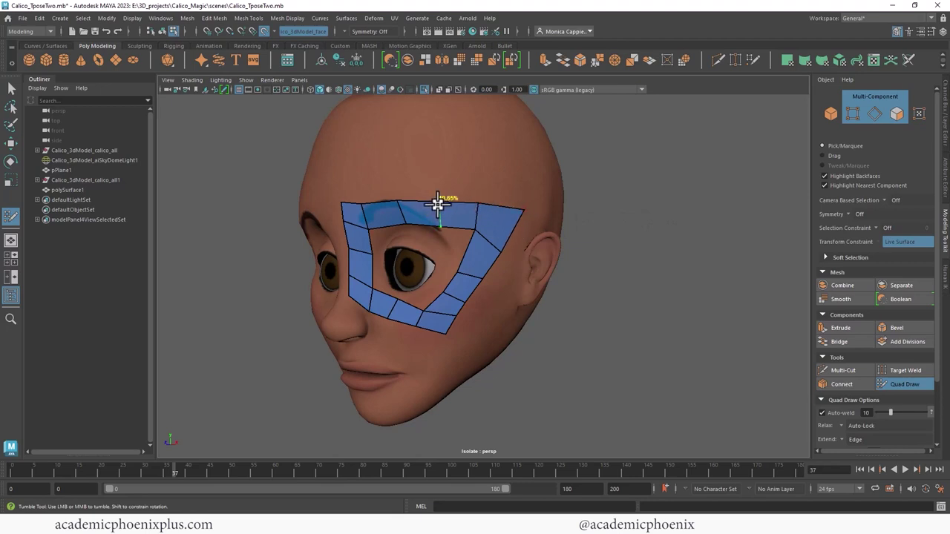
alt+drag(381, 223, 596, 220)
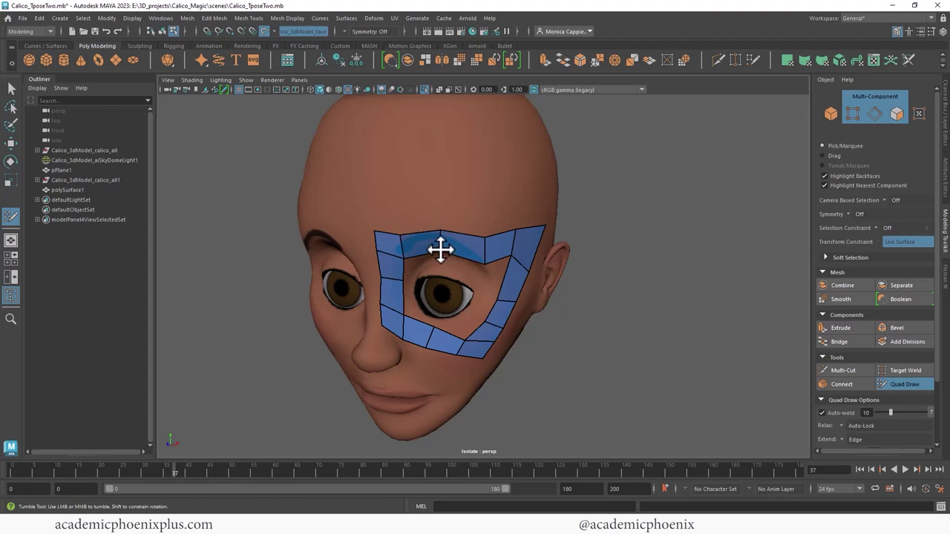
alt+drag(504, 244, 483, 205)
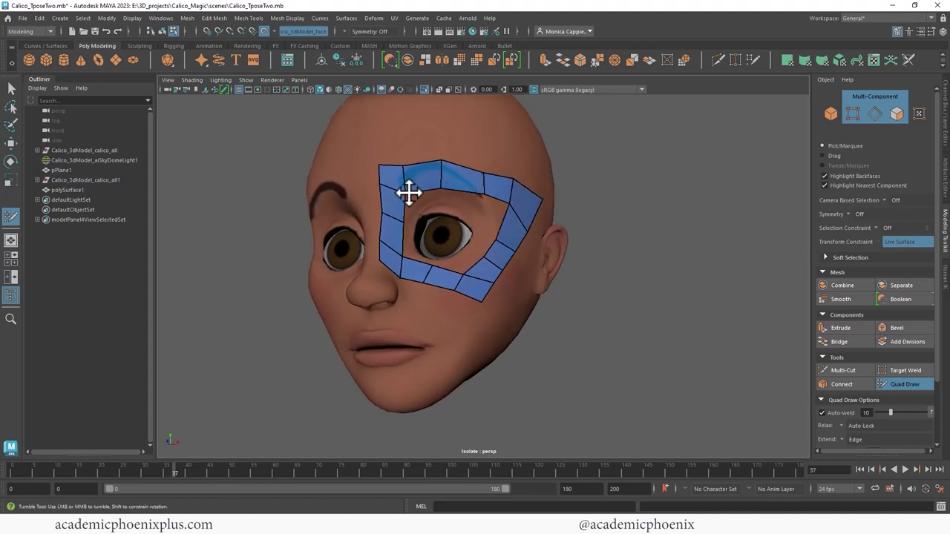
drag(400, 167, 403, 163)
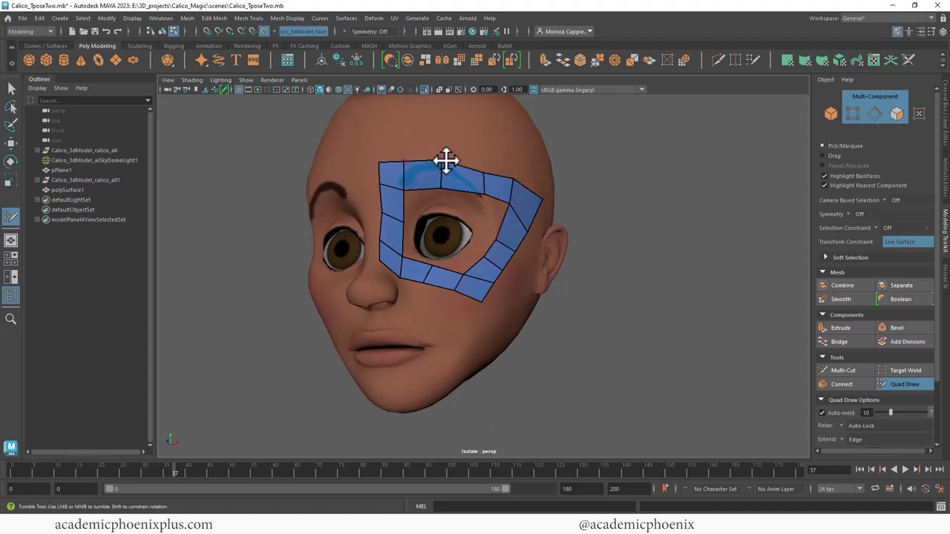
mouse_move(518, 178)
alt+mouse_down()
mouse_move(623, 216)
mouse_move(600, 213)
alt+mouse_up()
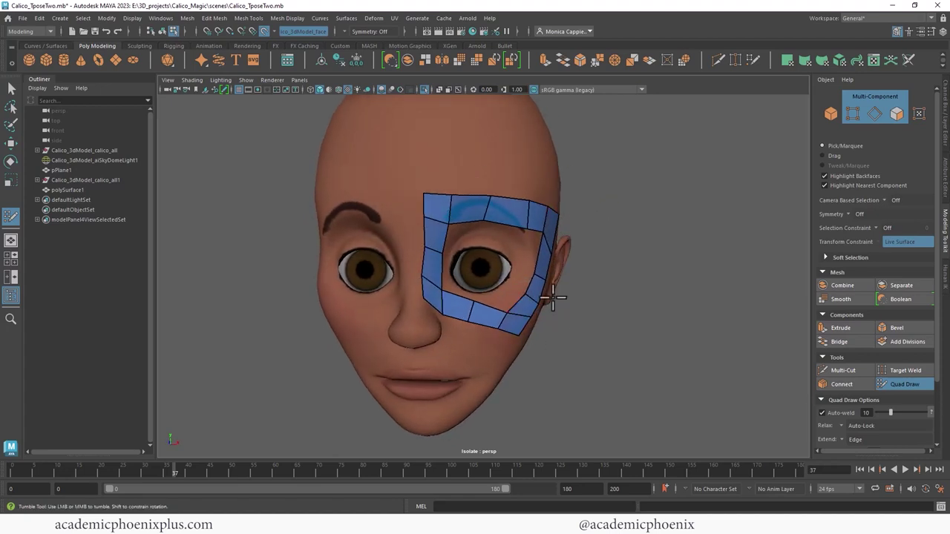
alt+drag(689, 314, 509, 287)
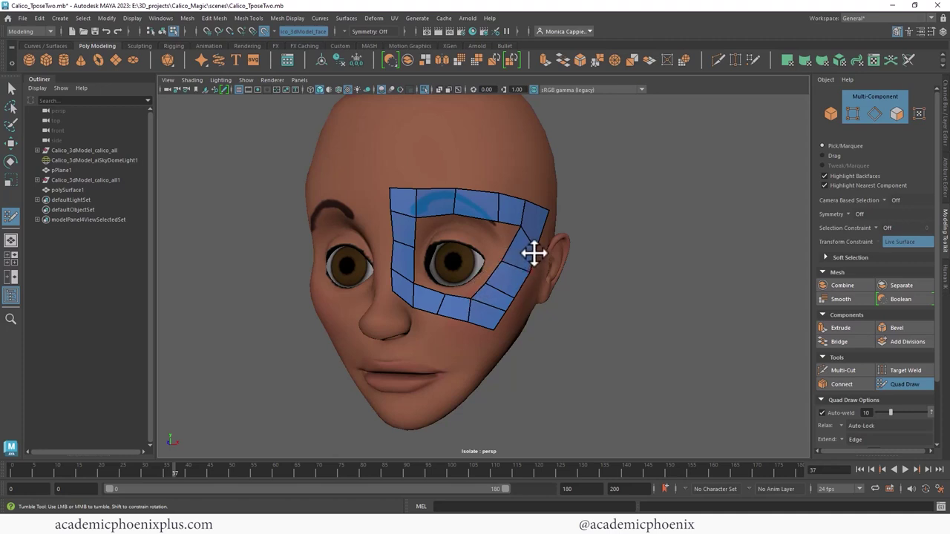
alt+drag(534, 250, 553, 196)
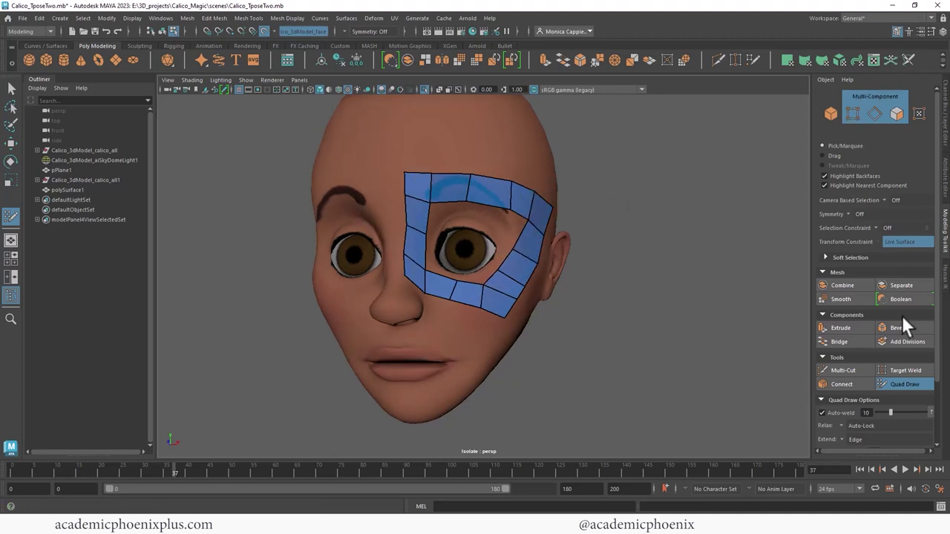
- Exit Quad Draw, turn off Make Live, and return to Object Mode
click(901, 381)
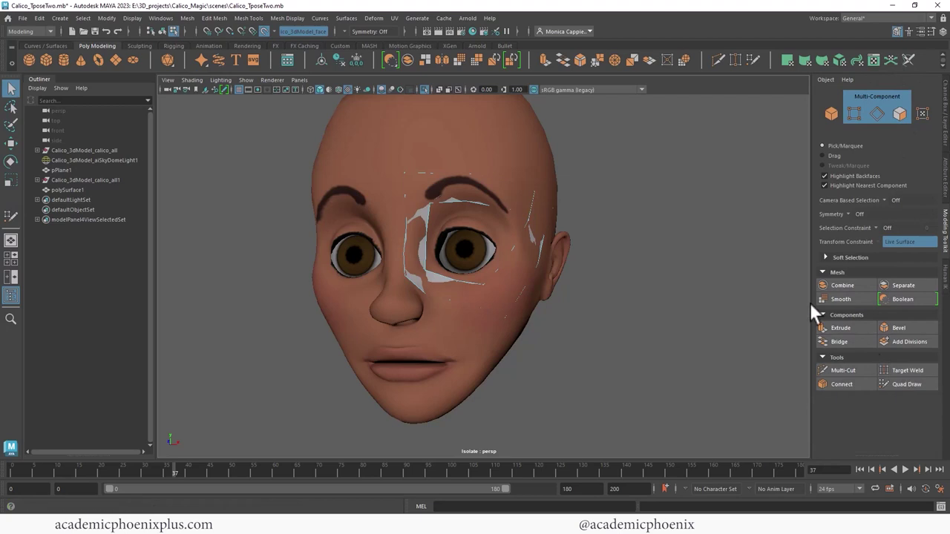
click(262, 30)
click(531, 210)
alt+drag(529, 212, 508, 219)
right_drag(467, 226, 475, 231)
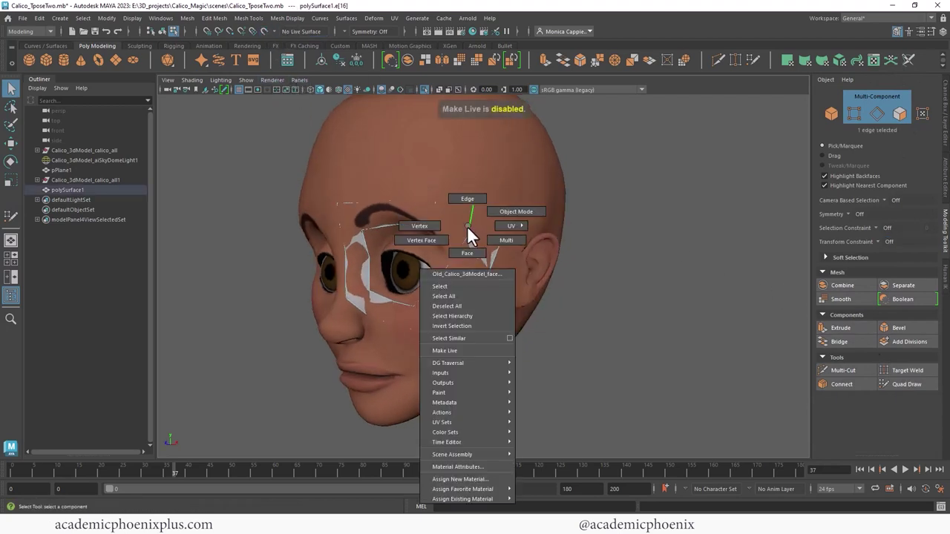
alt+drag(494, 253, 453, 261)
- Center the polySurface1 pivot and move the mask patch outward off the face
key(w)
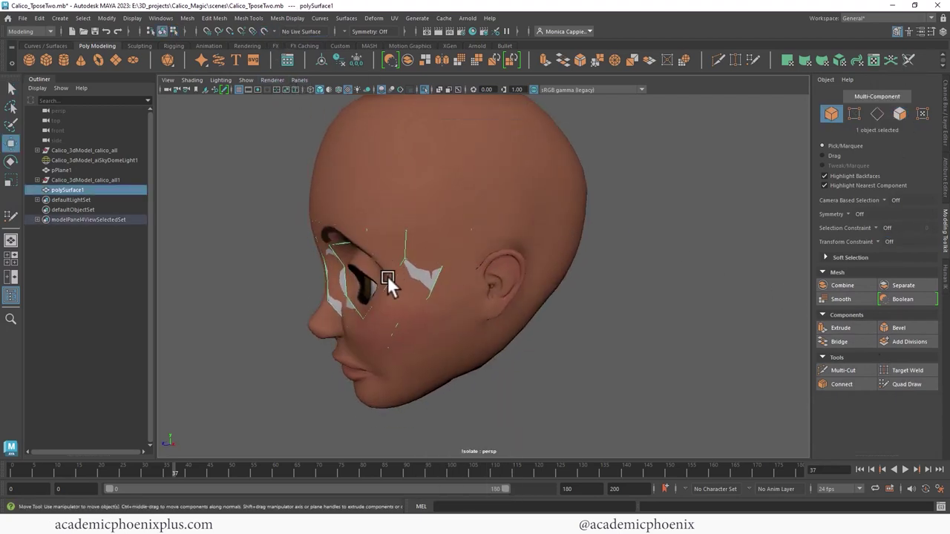
click(319, 59)
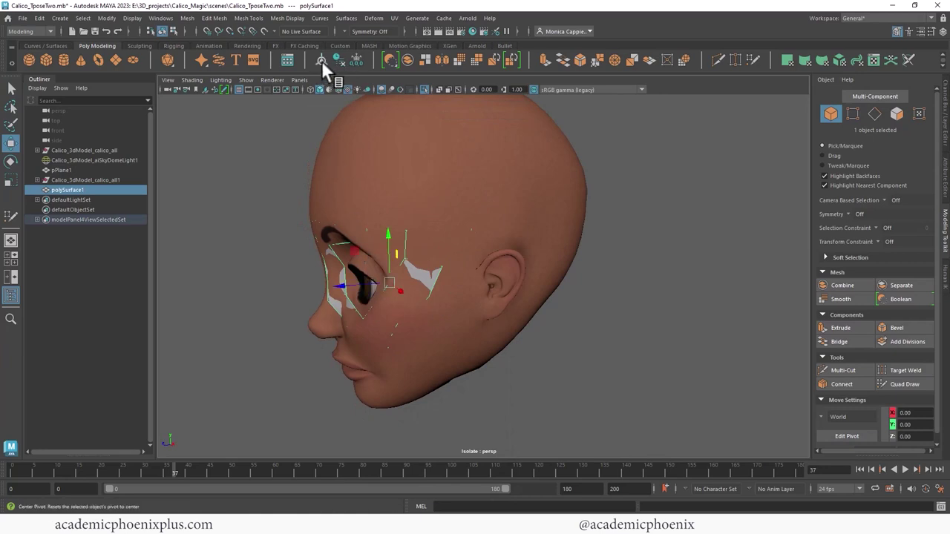
mouse_move(386, 283)
mouse_down()
mouse_move(338, 282)
mouse_move(365, 230)
mouse_up()
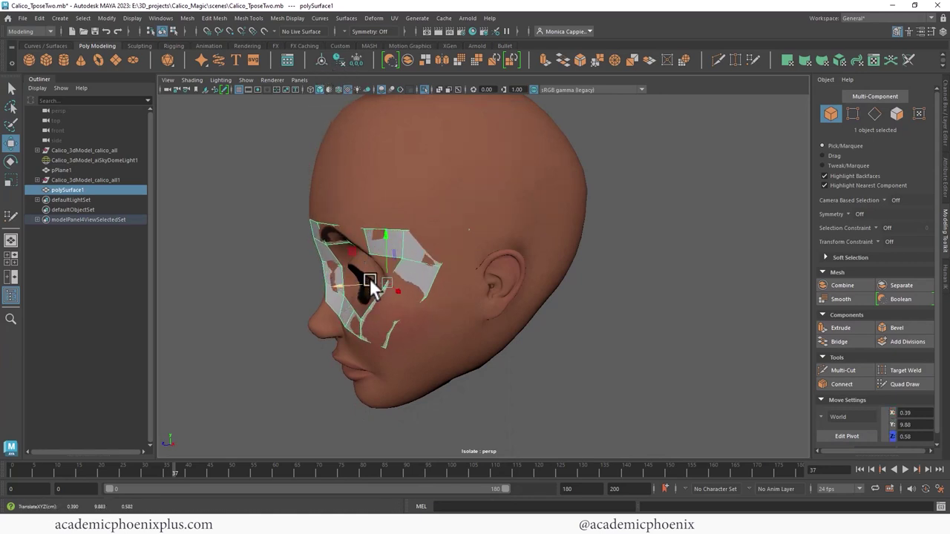
right_click(368, 221)
- In Vertex mode, push brow vertices of the mask outward clear of the skin
click(363, 199)
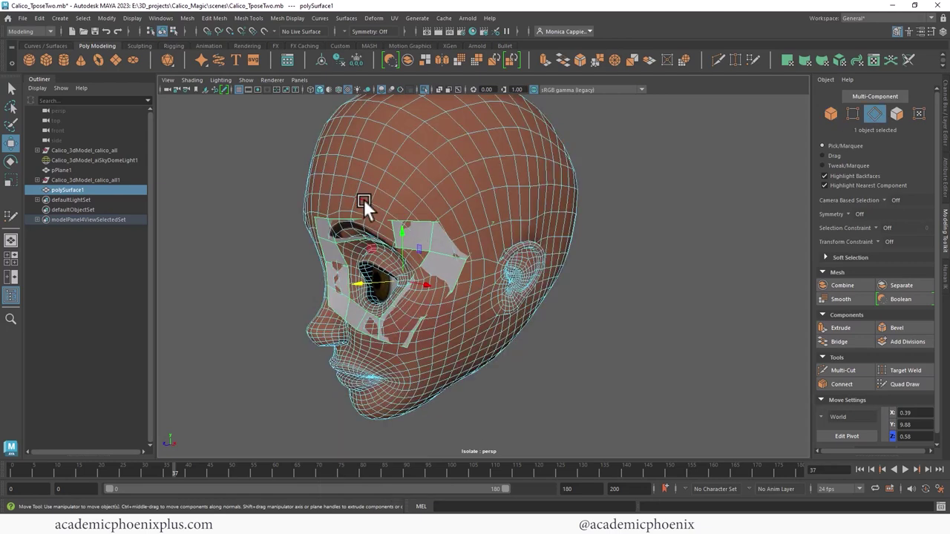
key(ctrl+z)
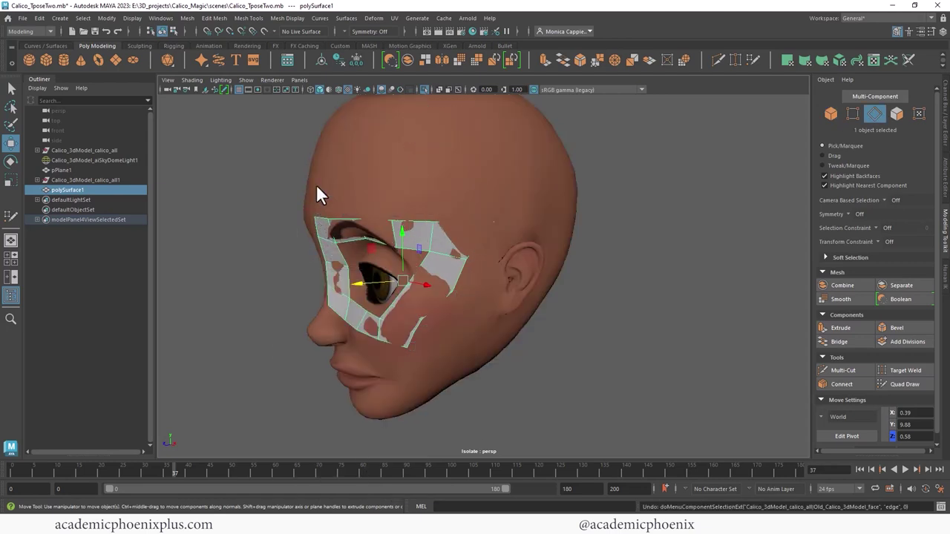
click(361, 230)
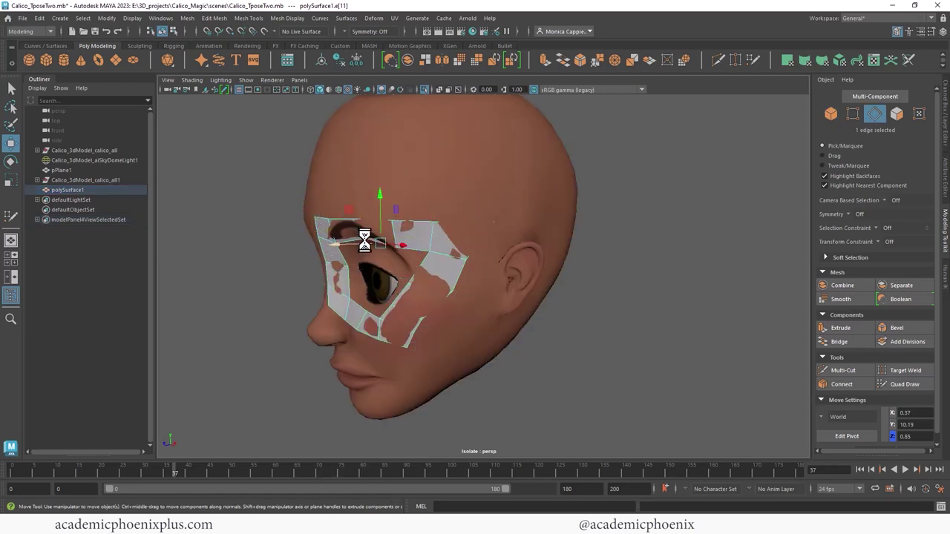
click(335, 246)
mouse_move(401, 251)
alt+mouse_down()
mouse_move(461, 248)
mouse_move(450, 247)
alt+mouse_up()
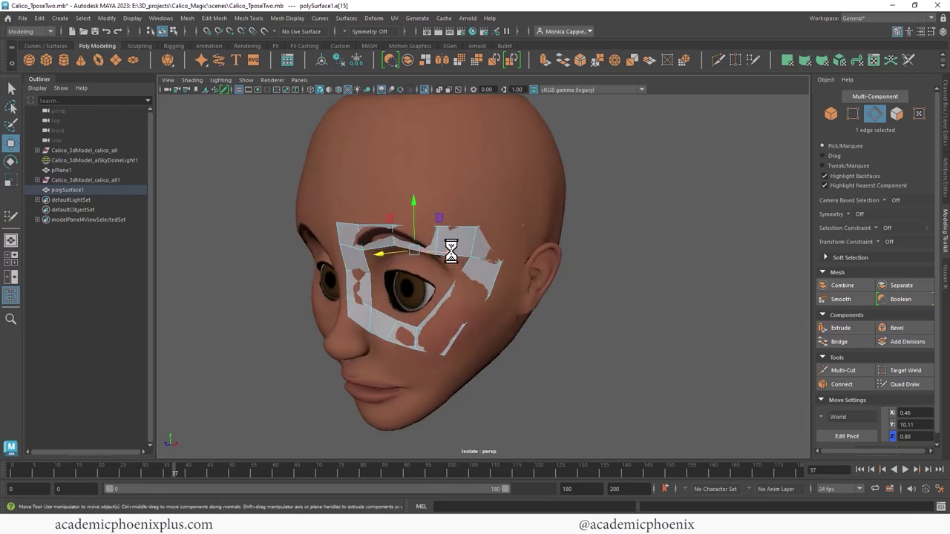
right_drag(383, 249, 349, 230)
click(391, 243)
alt+drag(397, 244, 380, 256)
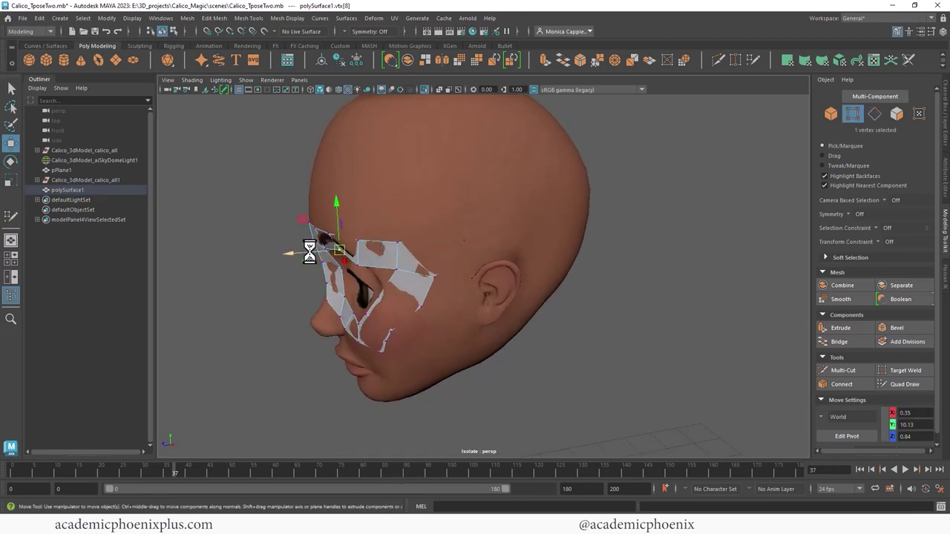
mouse_move(310, 251)
mouse_down()
mouse_move(302, 255)
mouse_move(435, 239)
mouse_move(455, 234)
mouse_move(457, 221)
mouse_up()
click(455, 234)
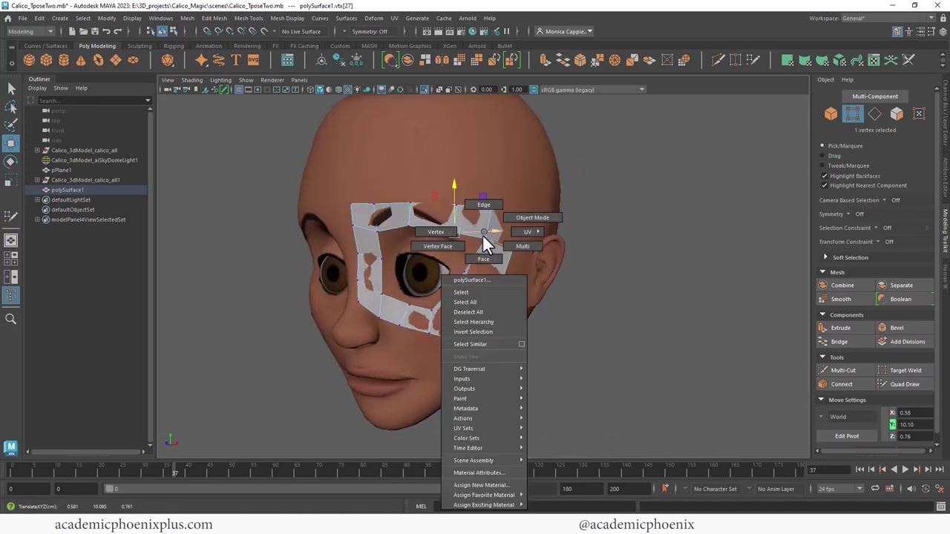
- Marquee-select all 14 mask faces in Face mode
right_drag(482, 236, 435, 229)
drag(486, 308, 487, 310)
mouse_move(595, 342)
alt+mouse_down()
mouse_move(605, 299)
mouse_move(500, 325)
alt+mouse_up()
- Extrude the selected mask faces with Ctrl+E, then return to Object Mode and deselect
key(ctrl+e)
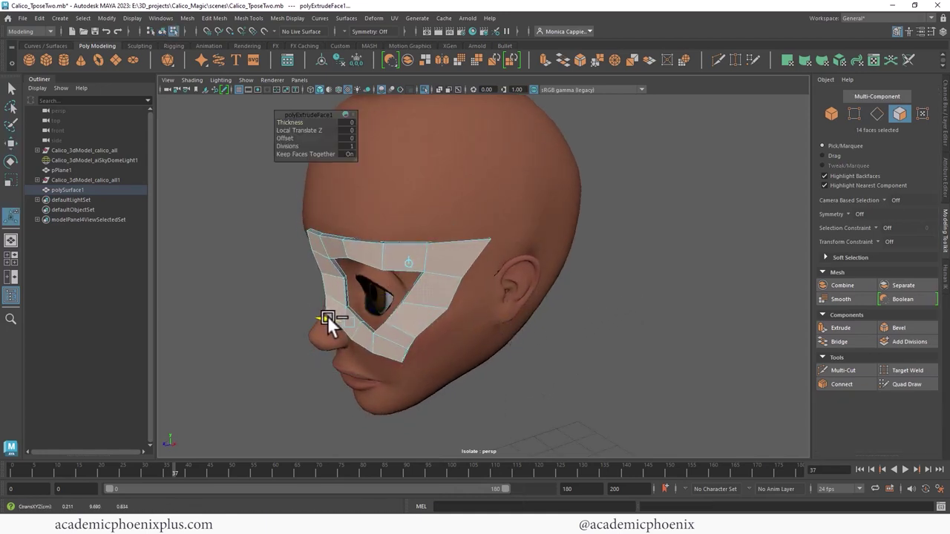
drag(327, 316, 328, 318)
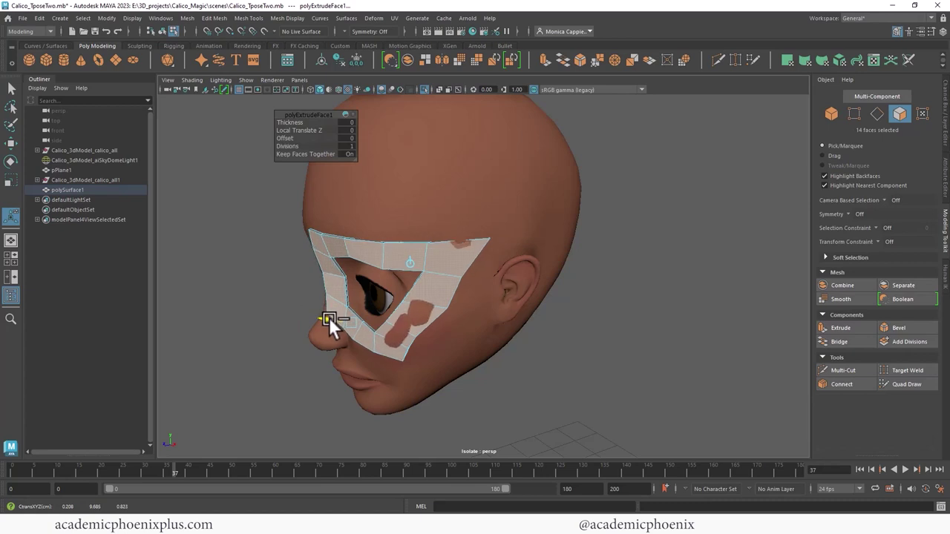
right_drag(449, 230, 483, 240)
mouse_move(483, 239)
alt+mouse_down()
mouse_move(421, 302)
mouse_move(467, 315)
mouse_move(341, 291)
mouse_move(527, 246)
alt+mouse_up()
key(F8)
click(621, 247)
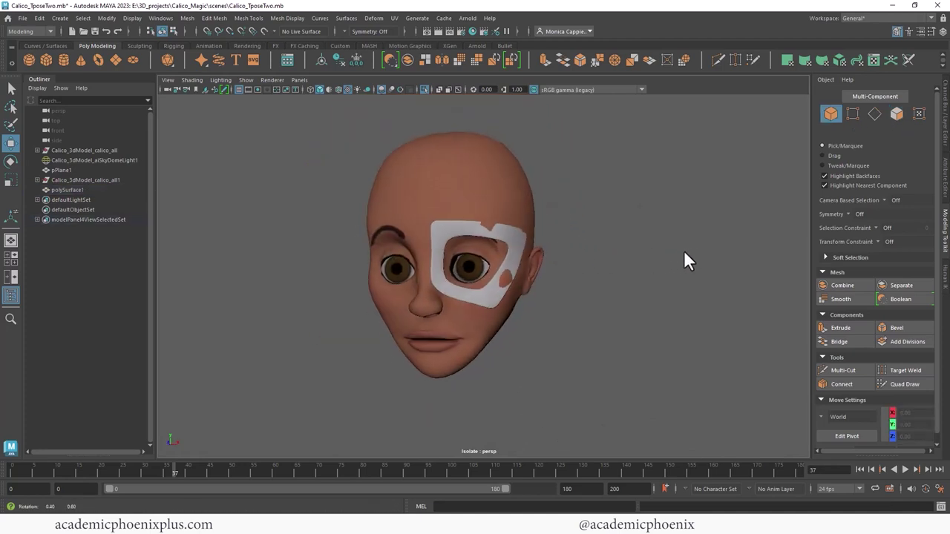
- Select the eye mask, frame it, and pick its upper and left inner border edge loops in Edge mode
click(523, 249)
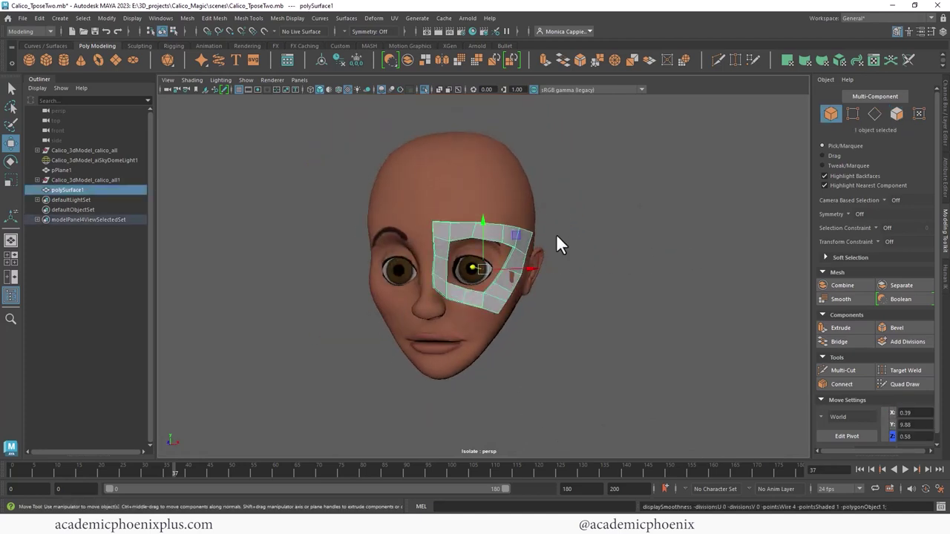
key(f)
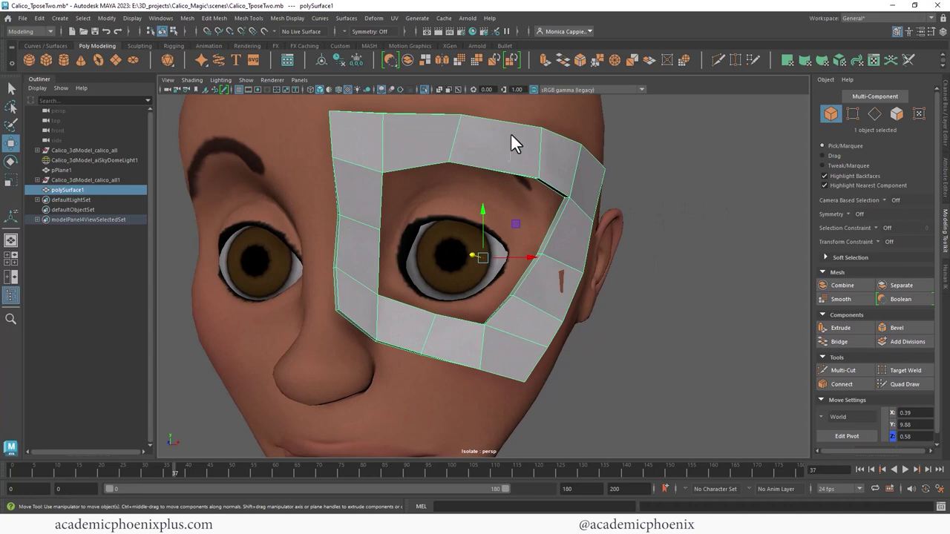
right_drag(511, 132, 509, 128)
double_click(467, 168)
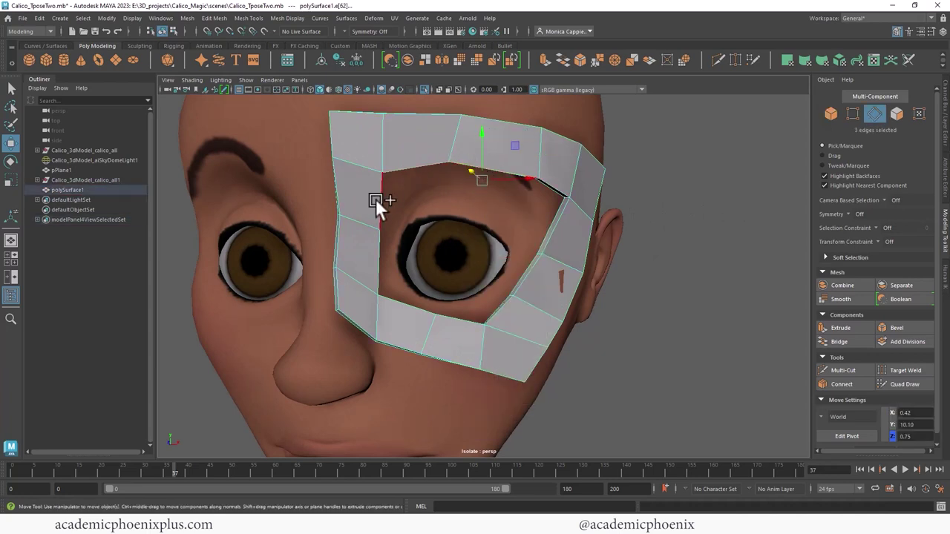
shift+double_click(380, 245)
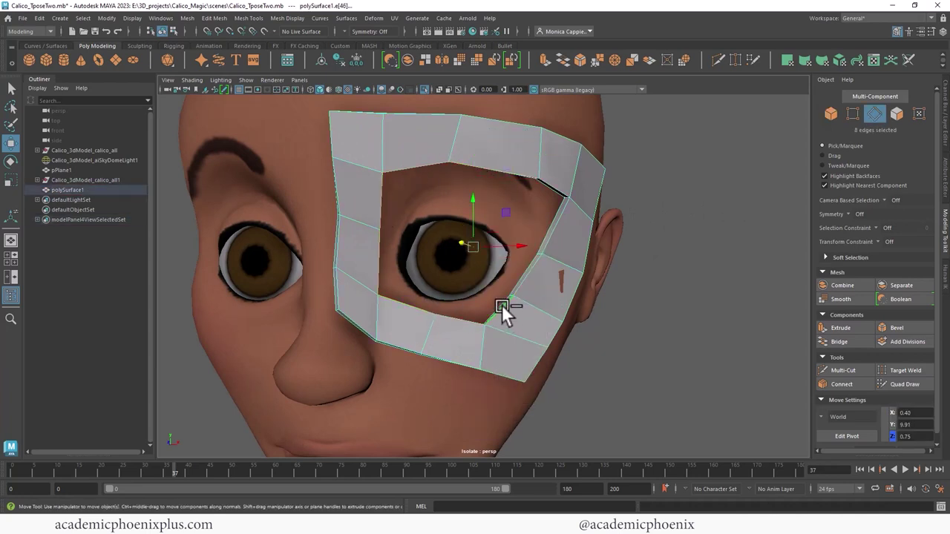
shift+click(542, 129)
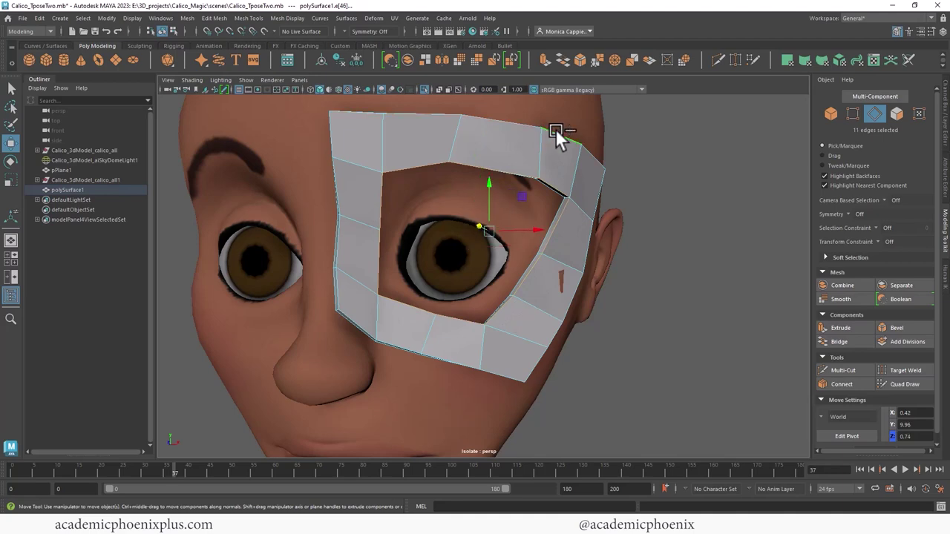
- Add the outer, lower and cheek border edges, then bevel them (fraction 0.5, 1 segment)
shift+double_click(334, 166)
shift+double_click(370, 332)
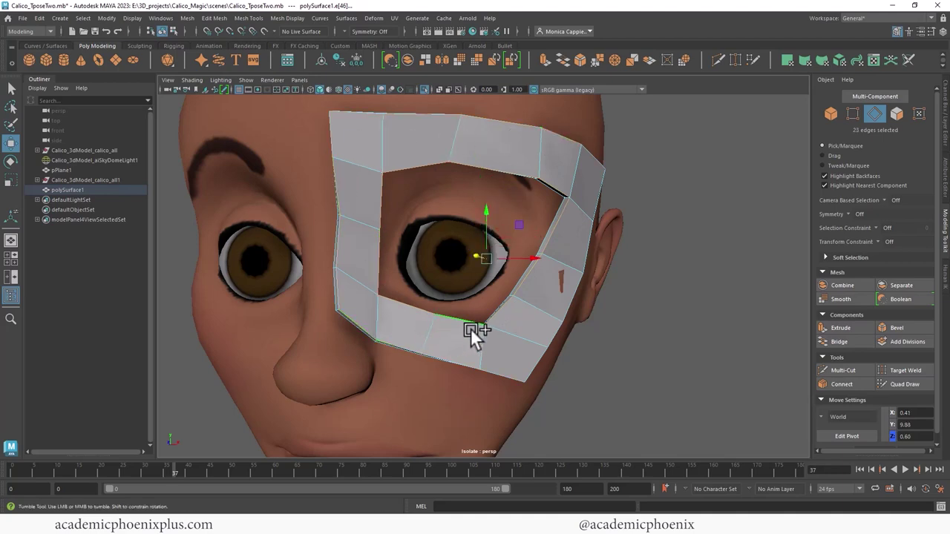
alt+drag(470, 327, 371, 298)
shift+double_click(317, 303)
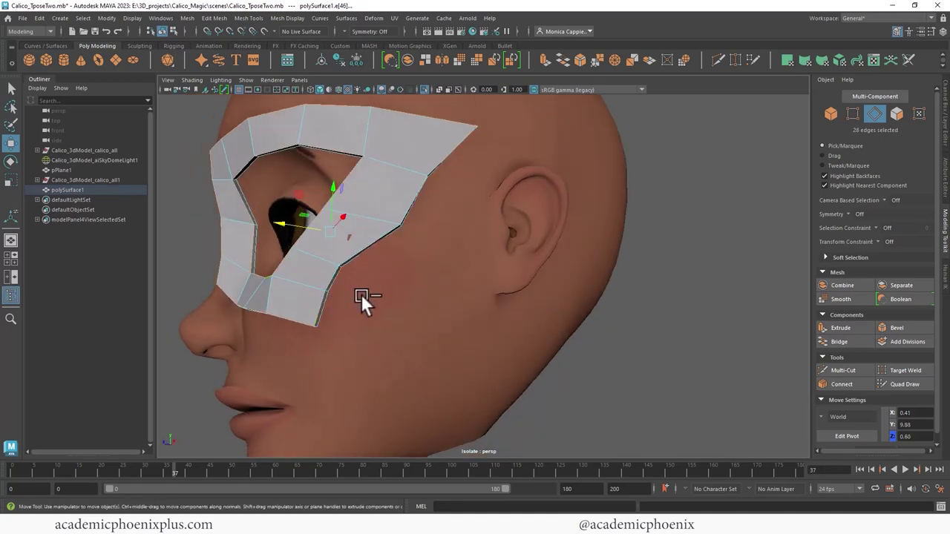
shift+right_drag(361, 293, 415, 294)
mouse_move(415, 293)
alt+mouse_down()
mouse_move(416, 228)
mouse_move(522, 213)
alt+mouse_up()
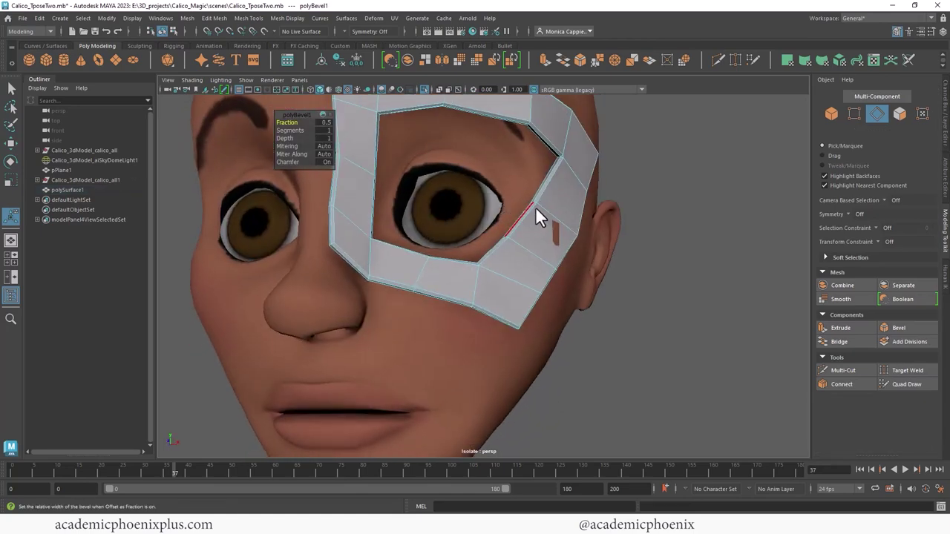
- Return to object mode and reselect the eye mask from a three-quarter view
right_drag(535, 206, 564, 196)
click(700, 222)
alt+right_drag(701, 223, 589, 204)
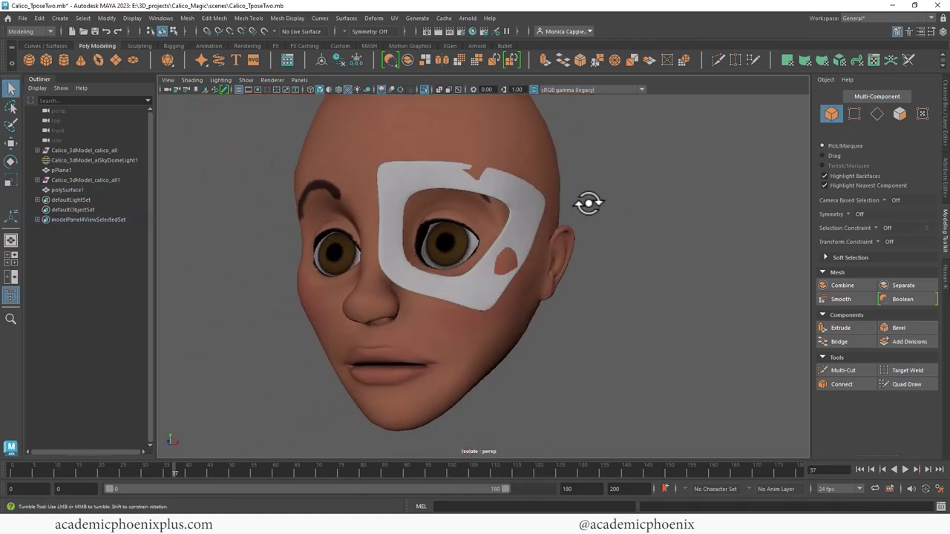
alt+drag(589, 203, 488, 221)
click(489, 222)
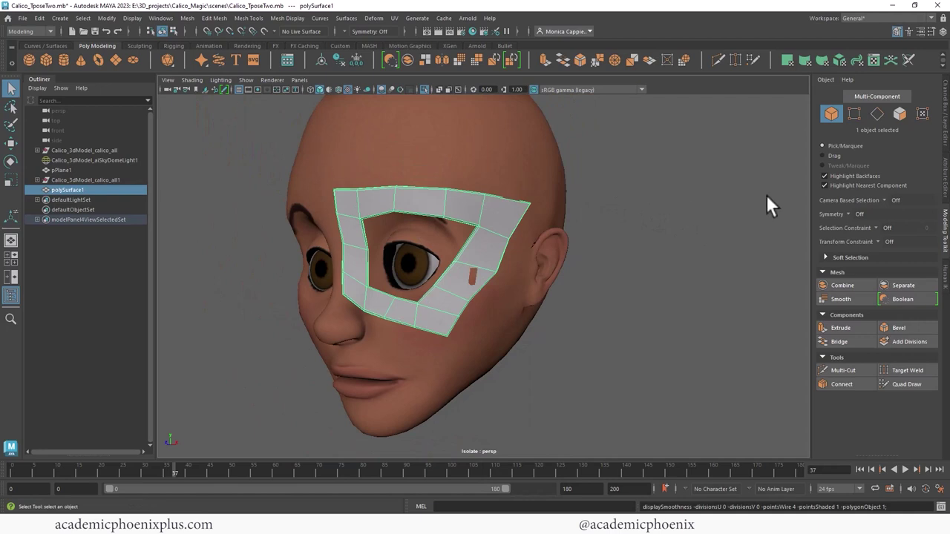
- Show the Channel Box and expand the mask's polyBevel1 input settings
click(945, 128)
click(797, 212)
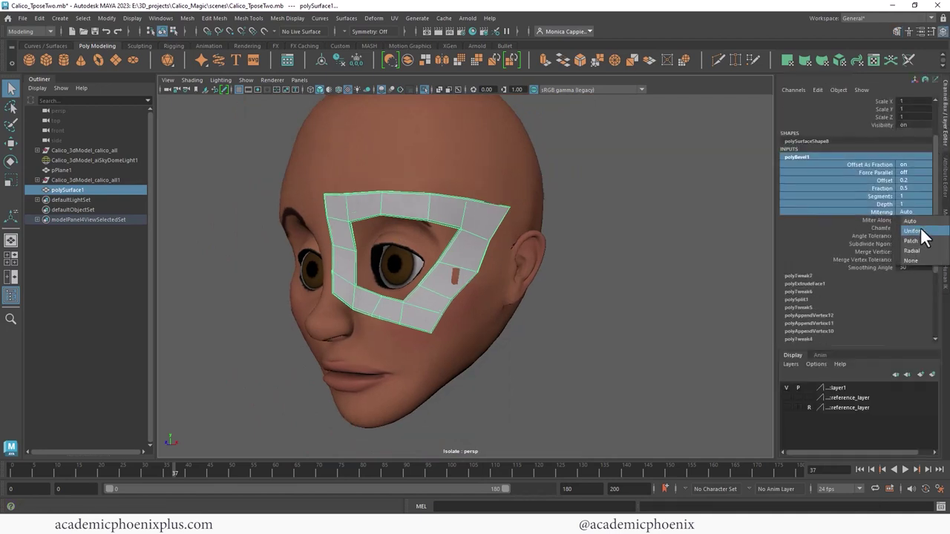
click(770, 241)
click(481, 225)
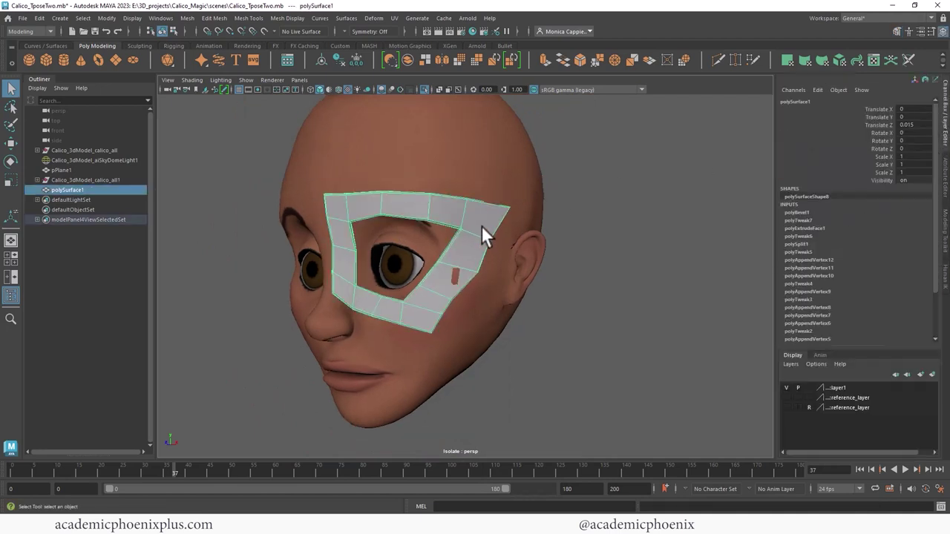
click(816, 213)
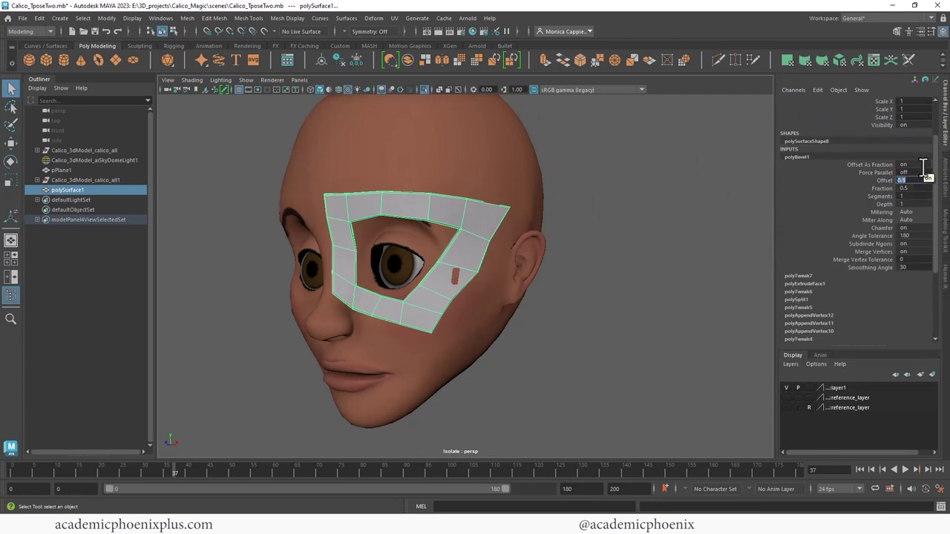
- Set polyBevel1 Offset to 0.3 and Segments to 2, then deselect to inspect the bevel
click(919, 196)
text(3)
key(Return)
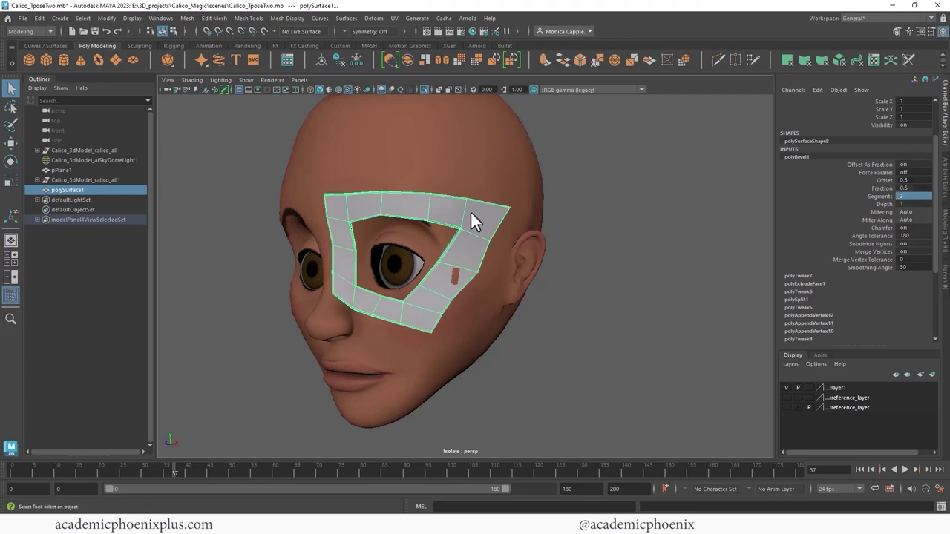
click(591, 256)
- From a side view, nudge the mask slightly on X/Z with the Move tool
mouse_move(591, 250)
alt+mouse_down()
mouse_move(626, 244)
mouse_move(451, 268)
mouse_move(462, 270)
mouse_move(404, 268)
mouse_move(463, 240)
mouse_move(422, 247)
alt+mouse_up()
click(452, 268)
key(w)
drag(356, 247, 360, 249)
- Zoom in on the eye and select the mask's top inner edge in Edge mode to check the gap
mouse_move(359, 249)
alt+mouse_down()
mouse_move(361, 297)
mouse_move(663, 223)
alt+mouse_up()
scroll(664, 222, up, 3)
scroll(677, 209, up, 3)
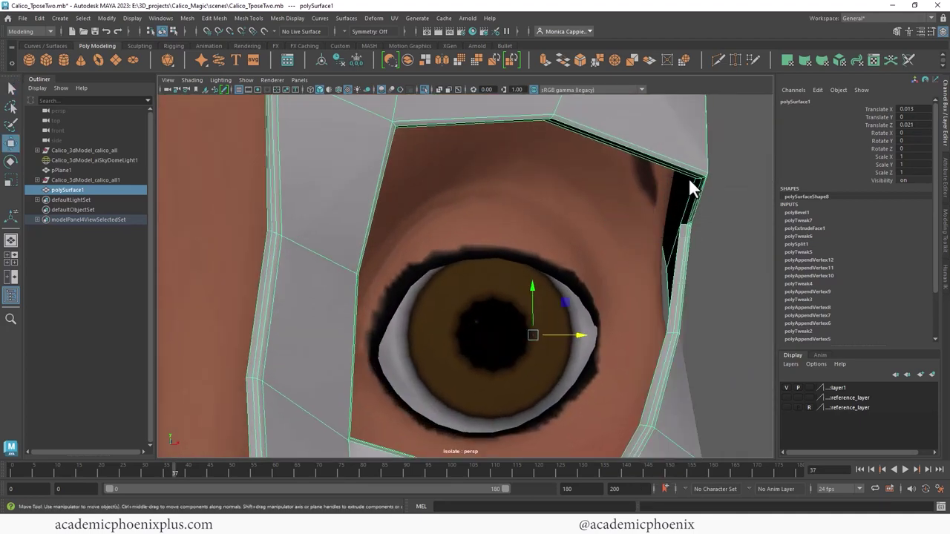
key(F10)
click(684, 178)
scroll(616, 196, down, 3)
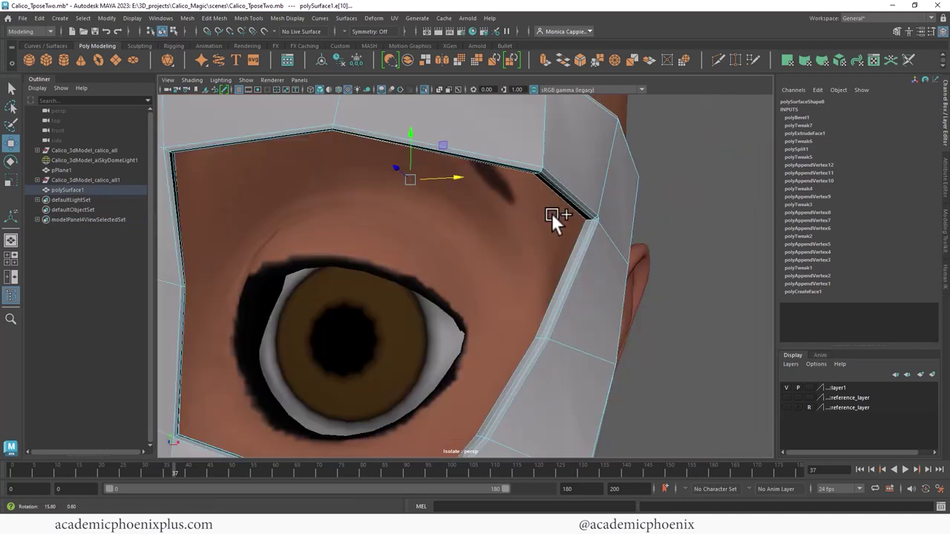
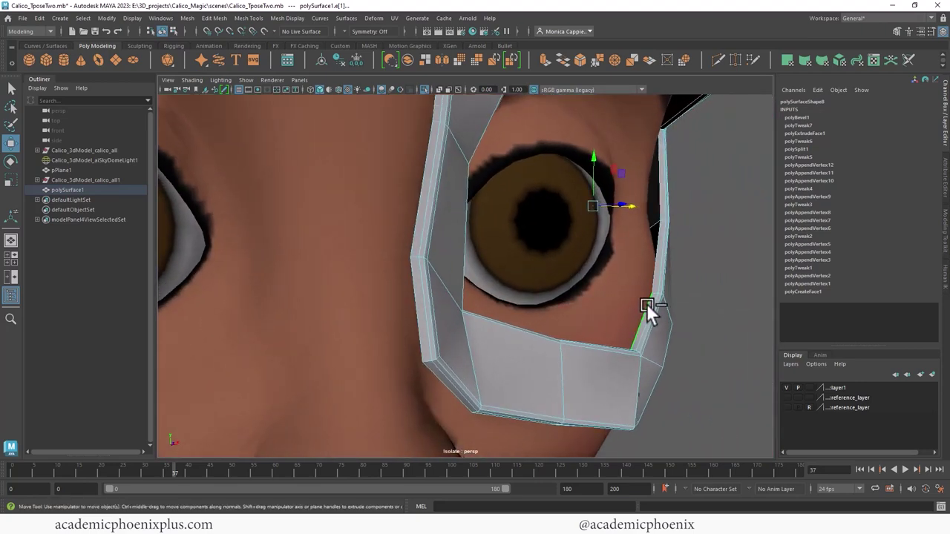
- Bevel the selected eye-mask edges with 2 segments
key(ctrl+b)
drag(284, 130, 669, 185)
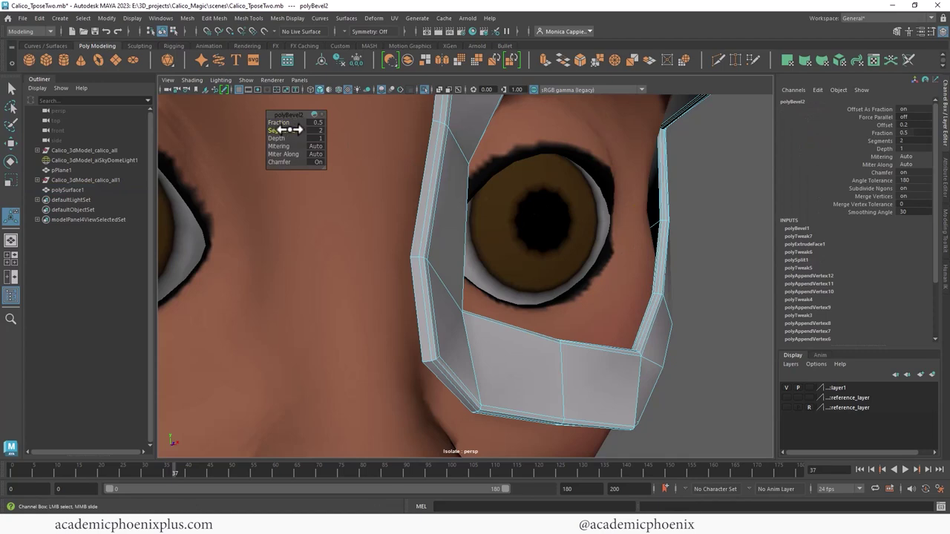
scroll(665, 223, down, 5)
- Return to Object Mode and orbit around the head to inspect the rounded mask
right_drag(483, 245, 526, 212)
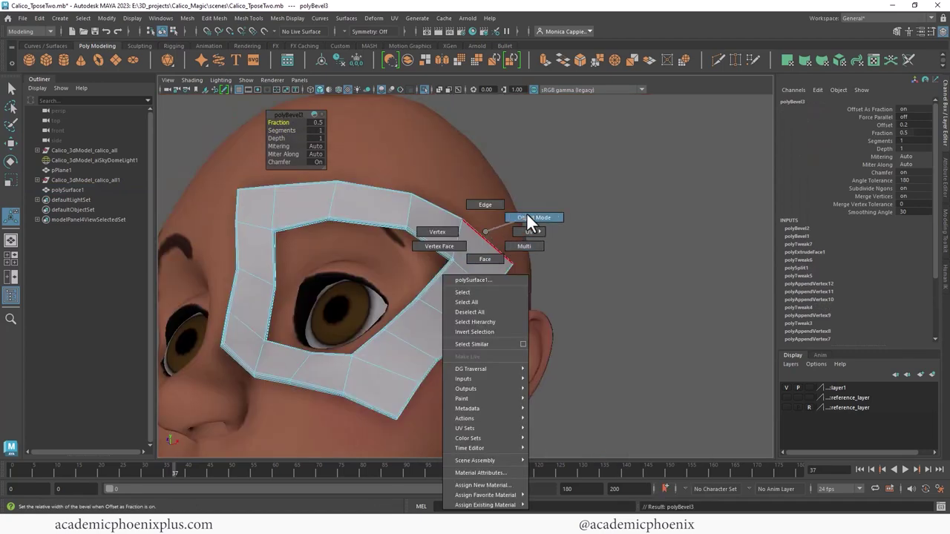
click(635, 245)
mouse_move(636, 245)
alt+mouse_down()
mouse_move(641, 270)
mouse_move(565, 290)
mouse_move(642, 259)
mouse_move(661, 263)
alt+mouse_up()
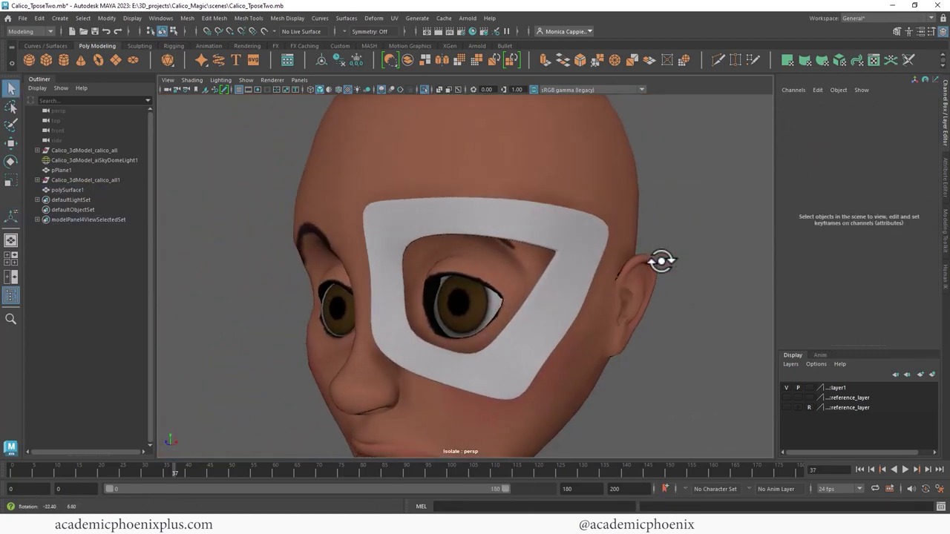
click(550, 295)
click(638, 300)
mouse_move(638, 300)
alt+mouse_down()
mouse_move(634, 320)
mouse_move(583, 303)
mouse_move(648, 303)
alt+mouse_up()
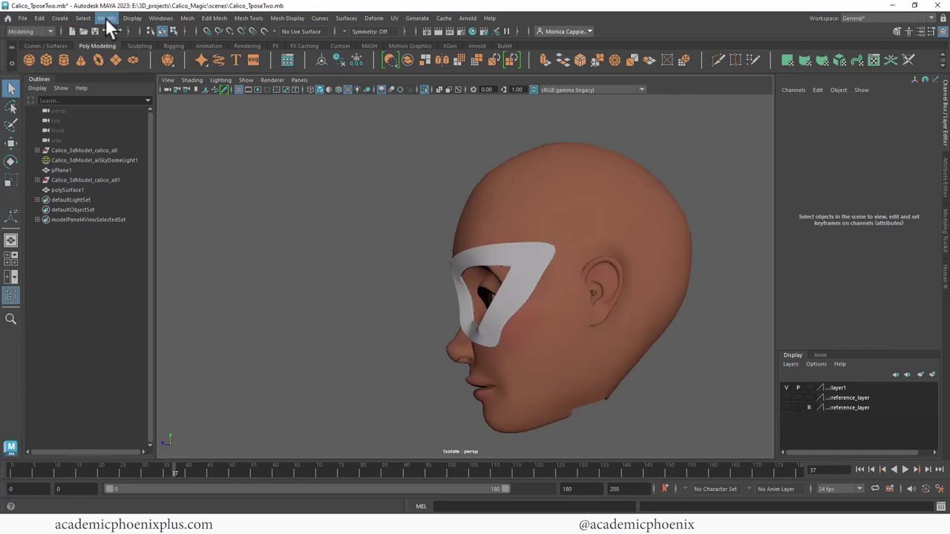
- Create a free image plane and load reference1.jpg as its image
click(106, 17)
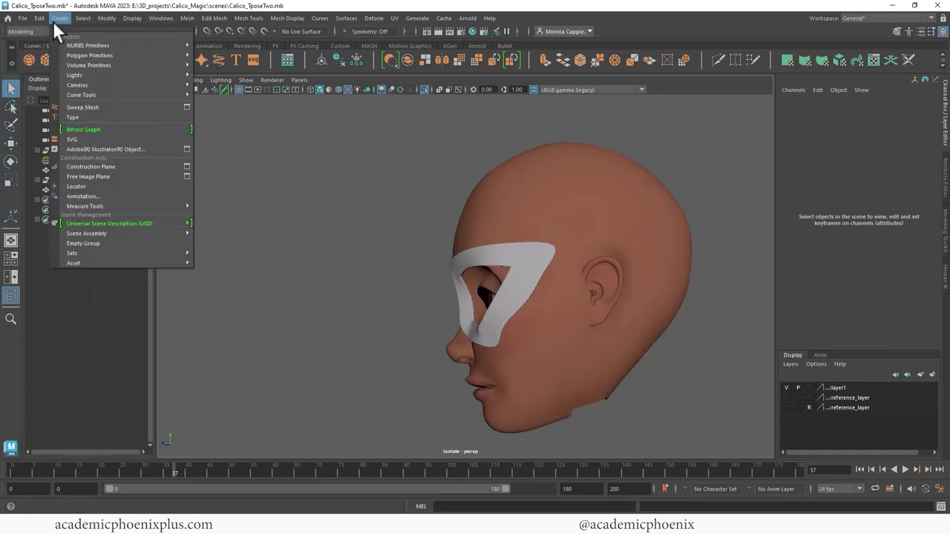
click(122, 176)
key(ctrl+a)
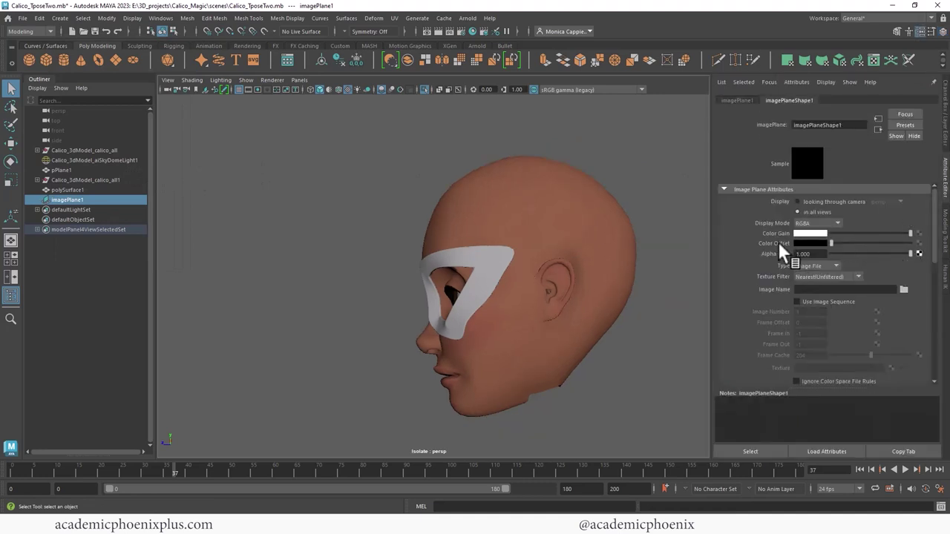
click(903, 289)
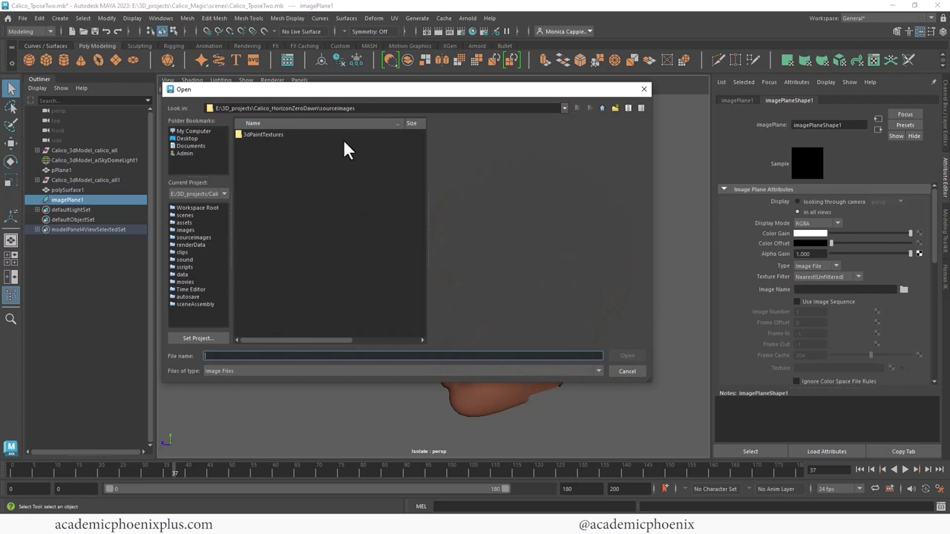
double_click(272, 143)
- Move the reference image plane to the right of the head, then show the four-view layout
mouse_move(494, 219)
alt+right_down()
mouse_move(432, 234)
mouse_move(520, 267)
alt+right_up()
alt+drag(536, 275, 513, 181)
alt+middle_drag(513, 181, 450, 255)
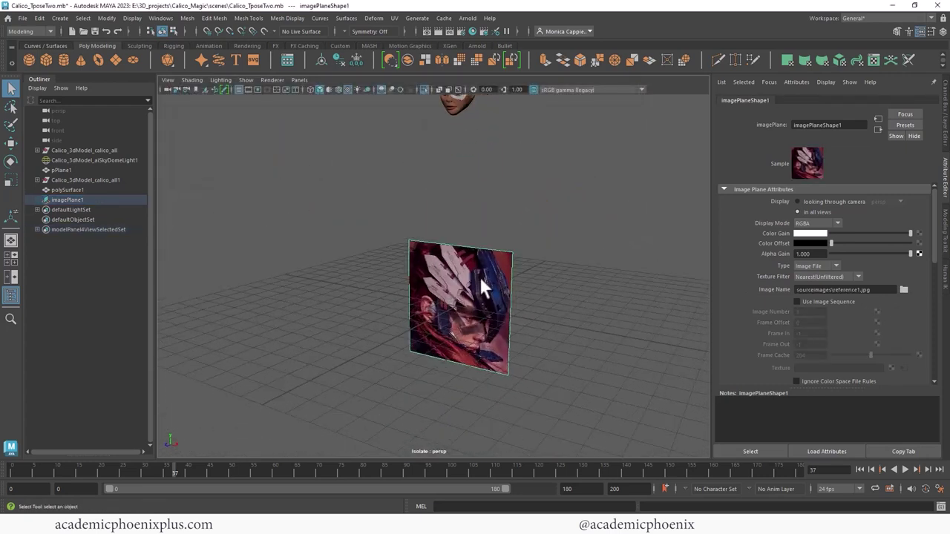
click(480, 276)
key(w)
drag(468, 271, 485, 155)
alt+middle_drag(485, 155, 418, 264)
mouse_move(417, 264)
mouse_down()
mouse_move(360, 252)
mouse_move(494, 244)
mouse_move(492, 265)
mouse_up()
drag(398, 254, 481, 250)
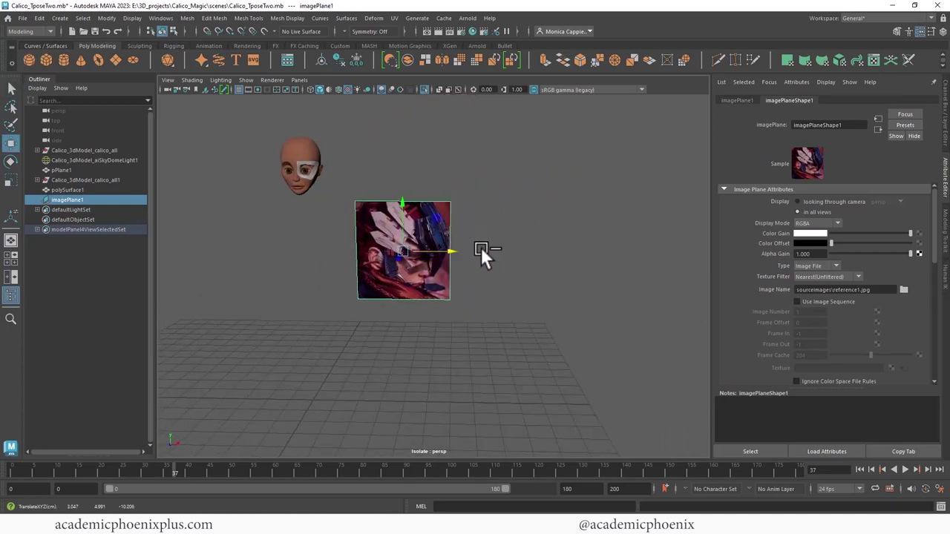
click(489, 251)
key(space)
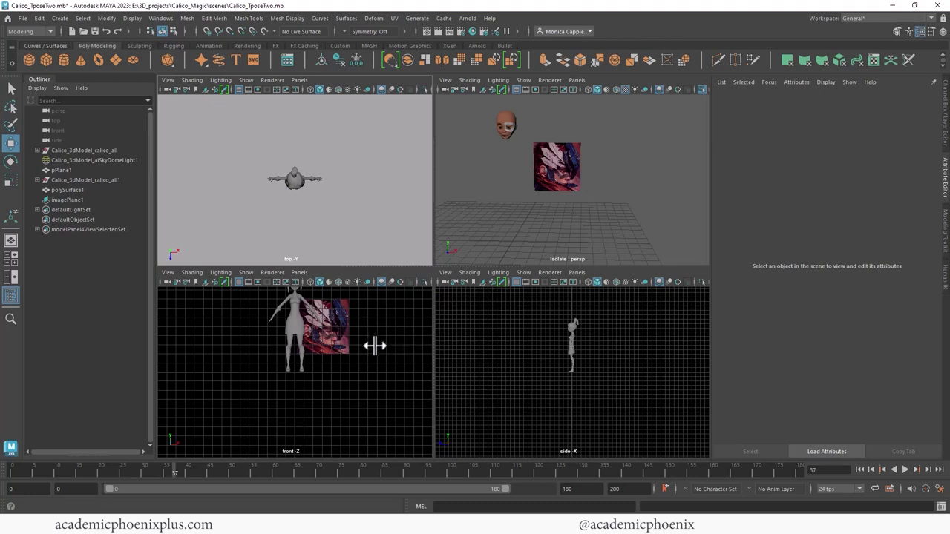
- Maximise the front view and slide the image plane right, clear of the character
key(space)
scroll(422, 271, up, 3)
scroll(422, 272, up, 4)
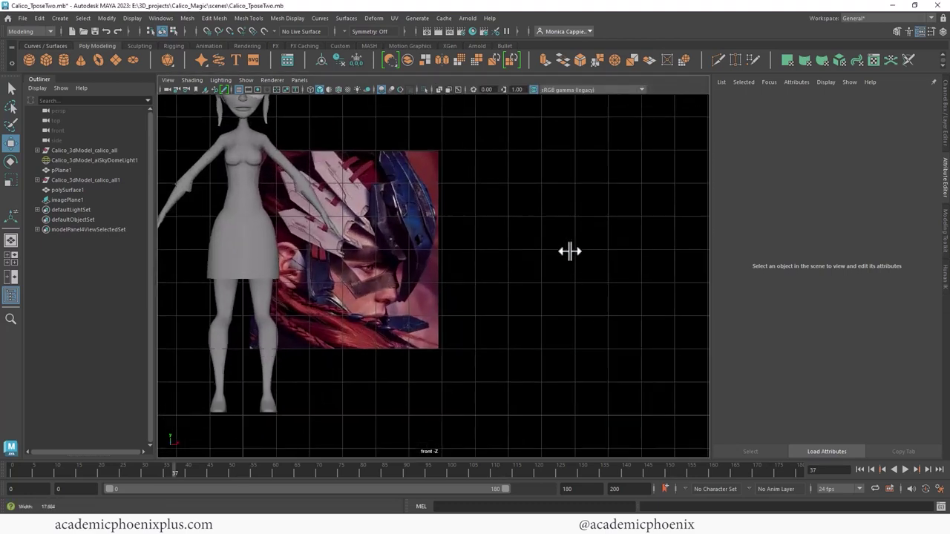
click(398, 272)
mouse_move(398, 273)
mouse_down()
mouse_move(396, 248)
mouse_move(494, 237)
mouse_up()
scroll(495, 237, up, 4)
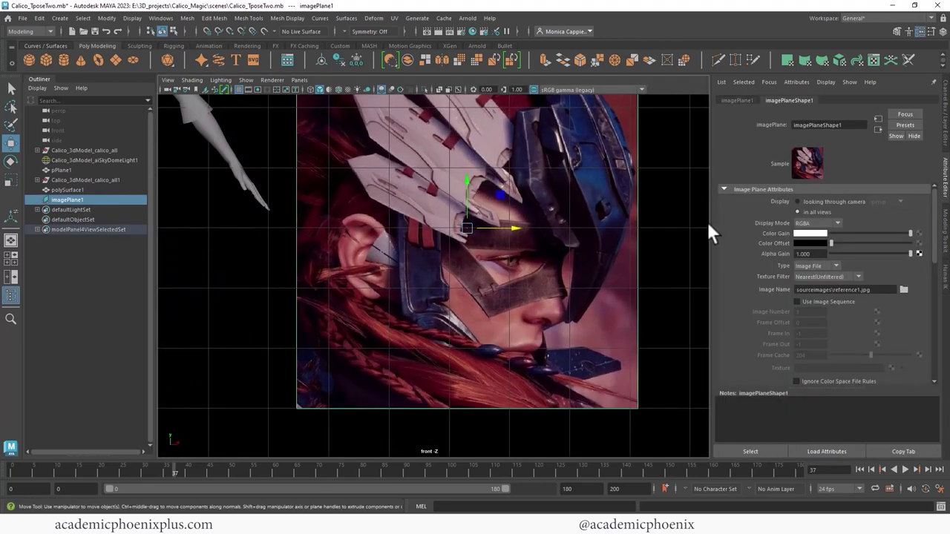
scroll(274, 151, up, 1)
- Rotate the new polygon plane 90 degrees on X so it stands upright
key(ctrl+a)
scroll(570, 272, down, 3)
scroll(395, 230, down, 3)
scroll(401, 350, down, 1)
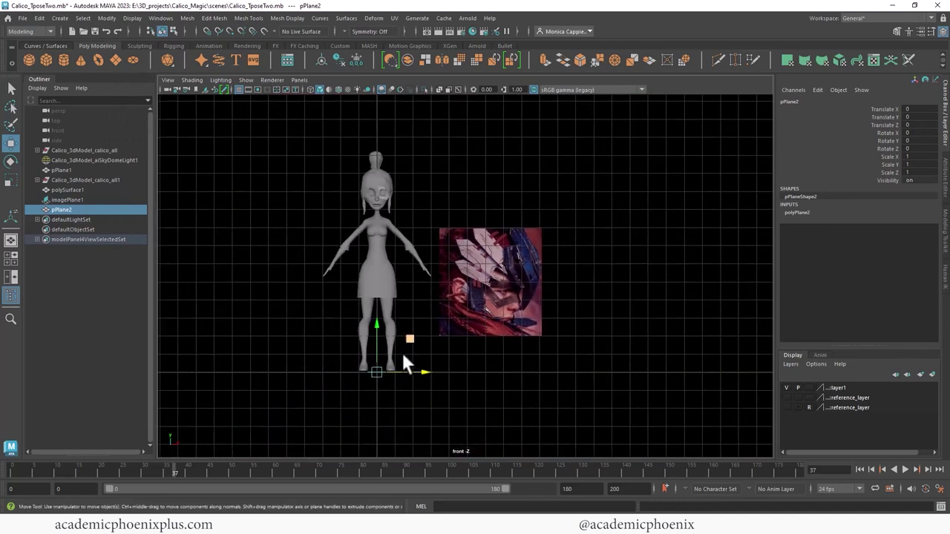
key(e)
drag(378, 360, 381, 399)
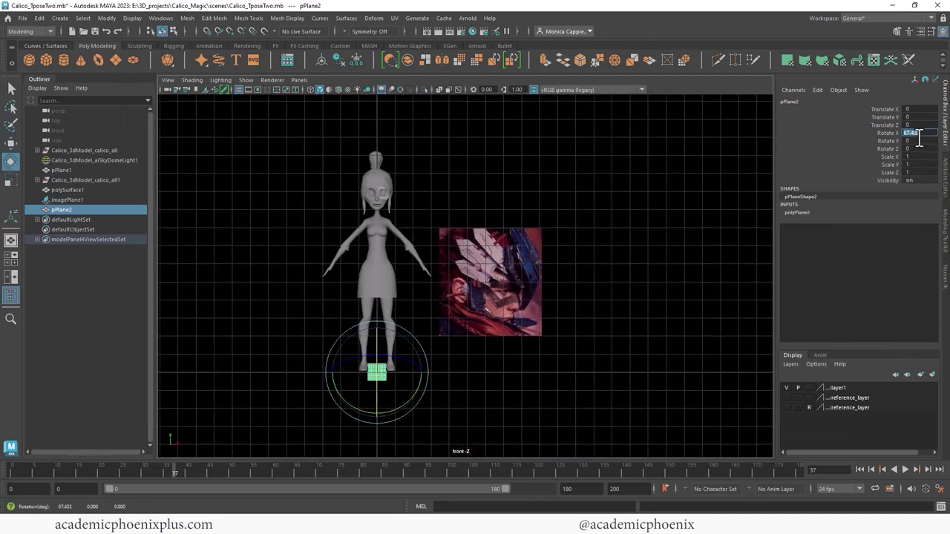
text(90)
key(Return)
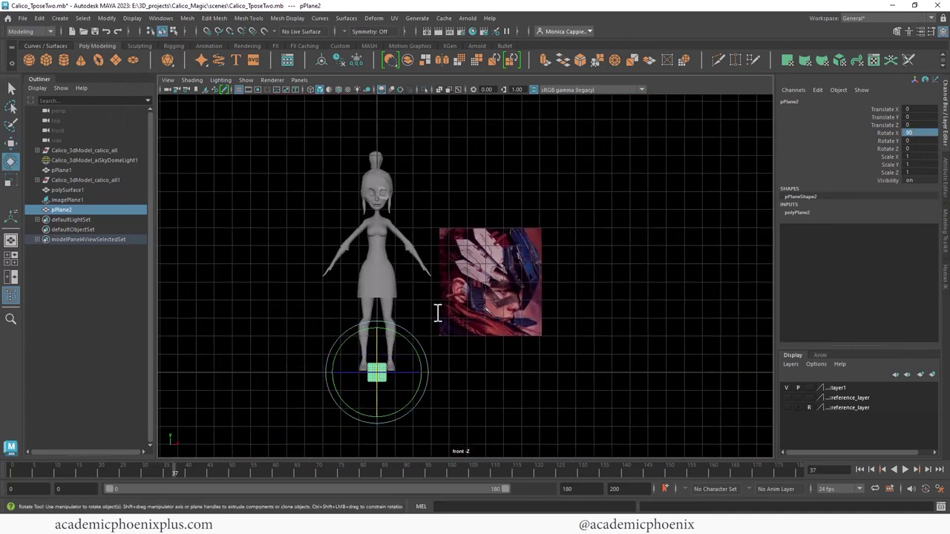
- Move the plane over the reference image and scale it to about 6.805
key(w)
mouse_move(377, 371)
mouse_down()
mouse_move(489, 256)
mouse_move(551, 272)
mouse_up()
key(r)
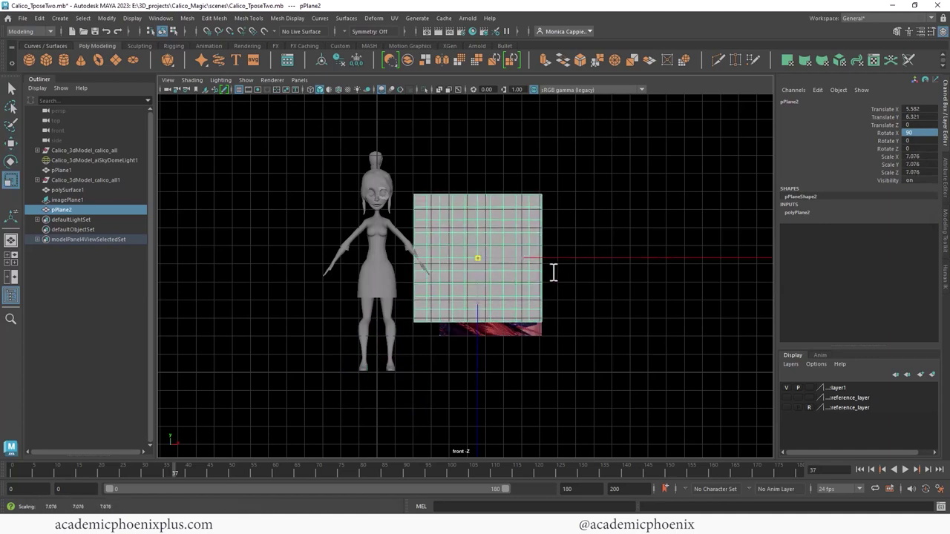
scroll(647, 250, up, 2)
scroll(566, 287, up, 2)
scroll(572, 282, up, 1)
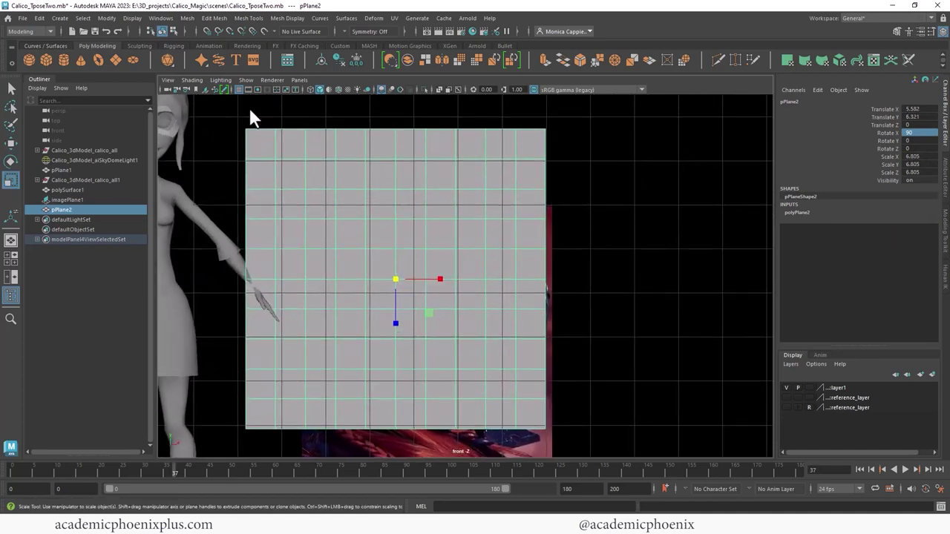
- Make the plane live, turn on X-Ray shading, and centre the reference in view
click(262, 31)
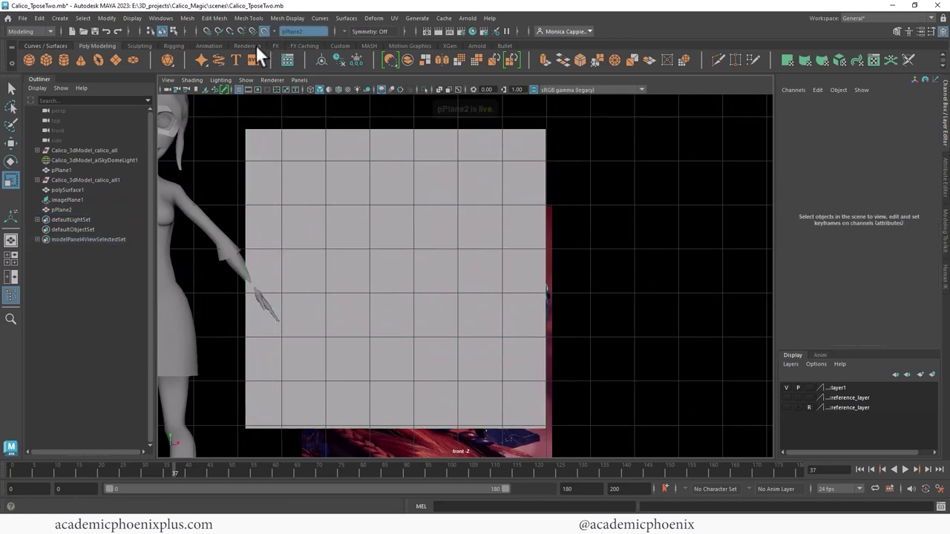
click(192, 79)
click(223, 178)
scroll(469, 173, up, 1)
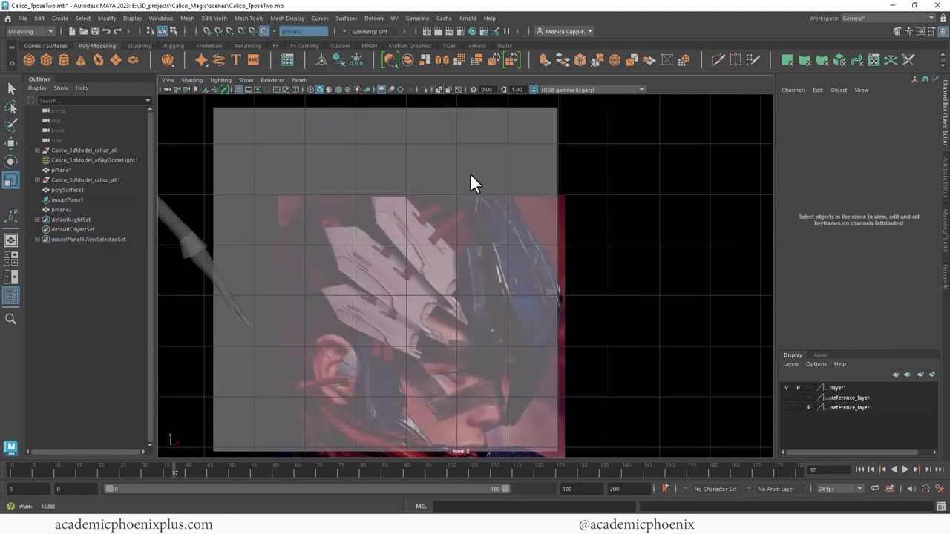
scroll(475, 182, up, 2)
alt+middle_drag(496, 197, 528, 148)
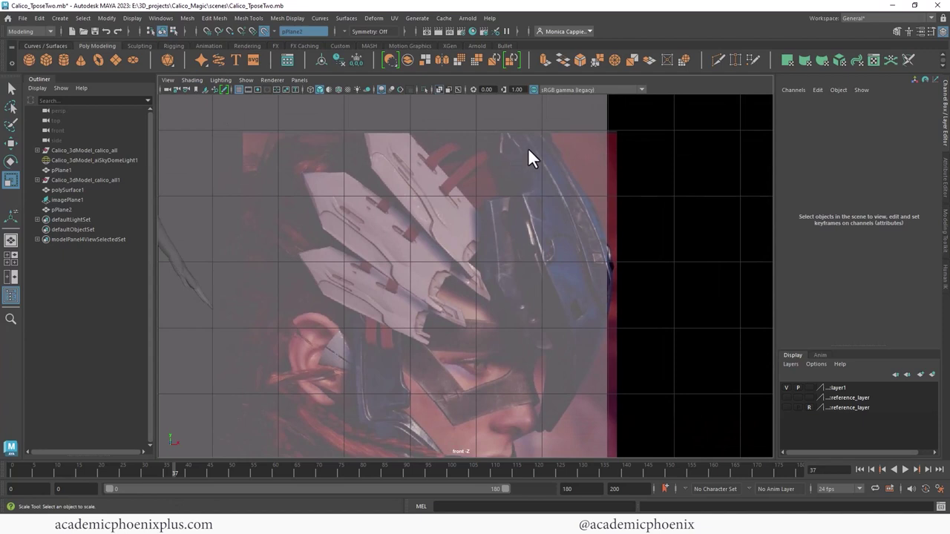
- Open the Modeling Toolkit, activate Quad Draw, and zoom in on the top feather
click(894, 32)
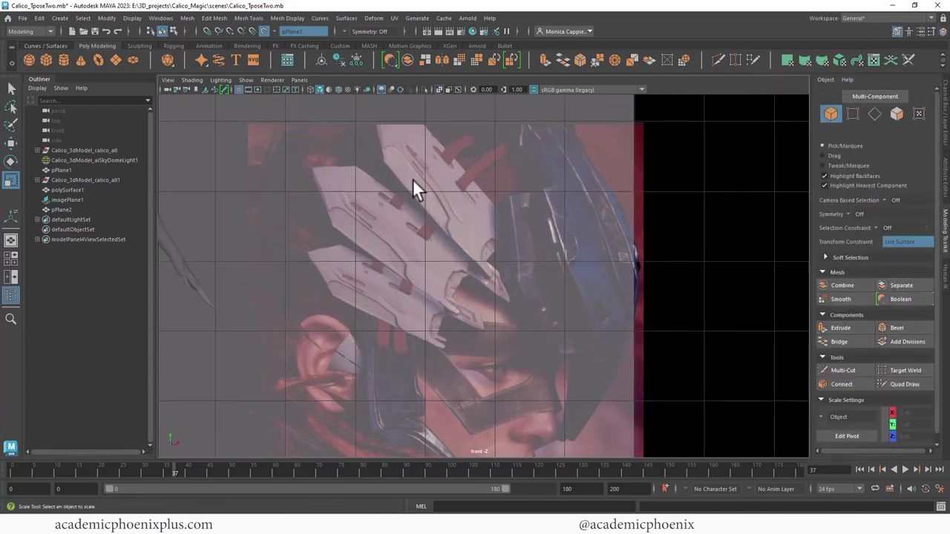
shift+right_drag(592, 269, 511, 189)
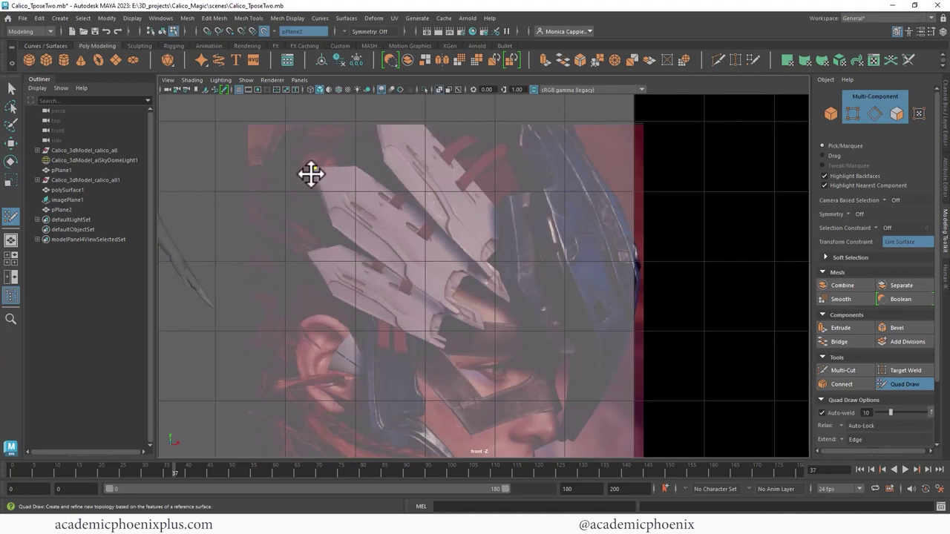
alt+middle_drag(399, 203, 342, 217)
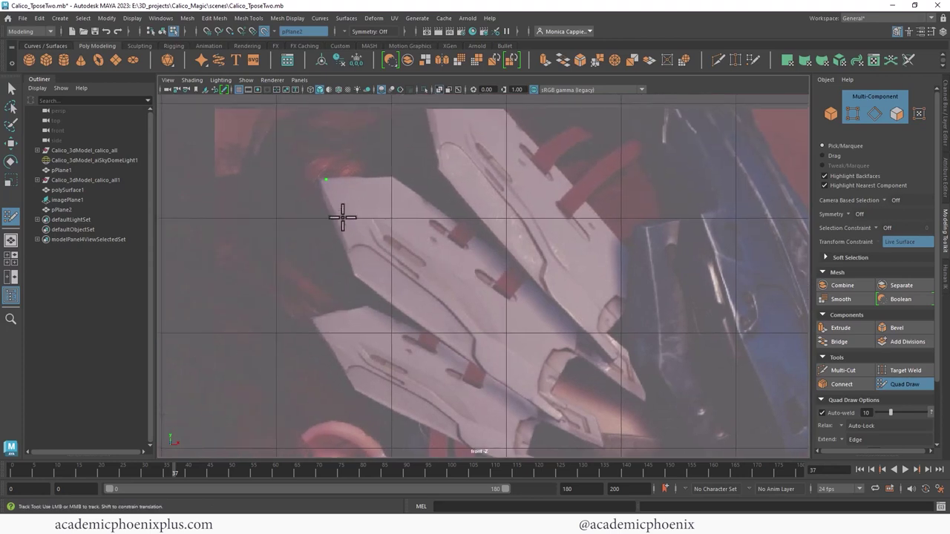
- Draw the first two polygons at the feather tip and snap a corner onto the tip
click(322, 195)
shift+click(331, 190)
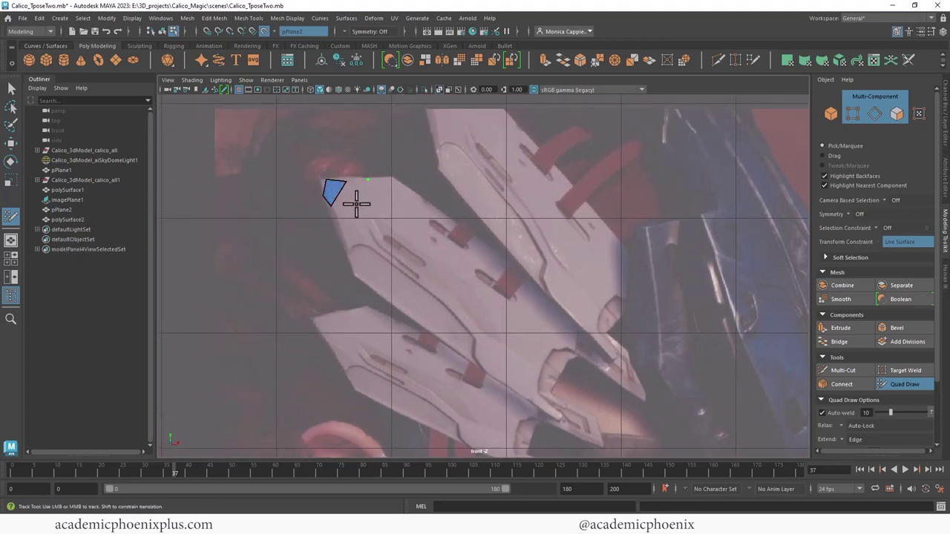
shift+click(346, 206)
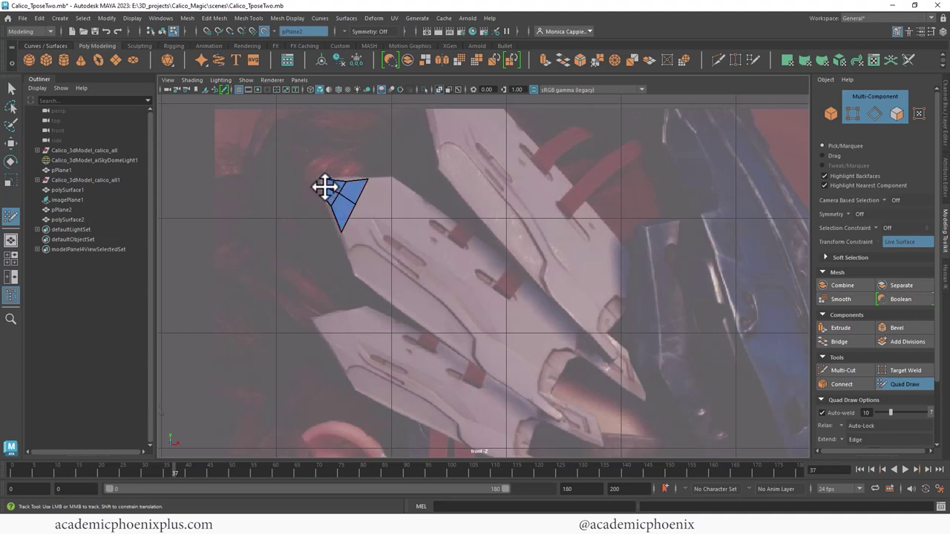
drag(324, 187, 319, 180)
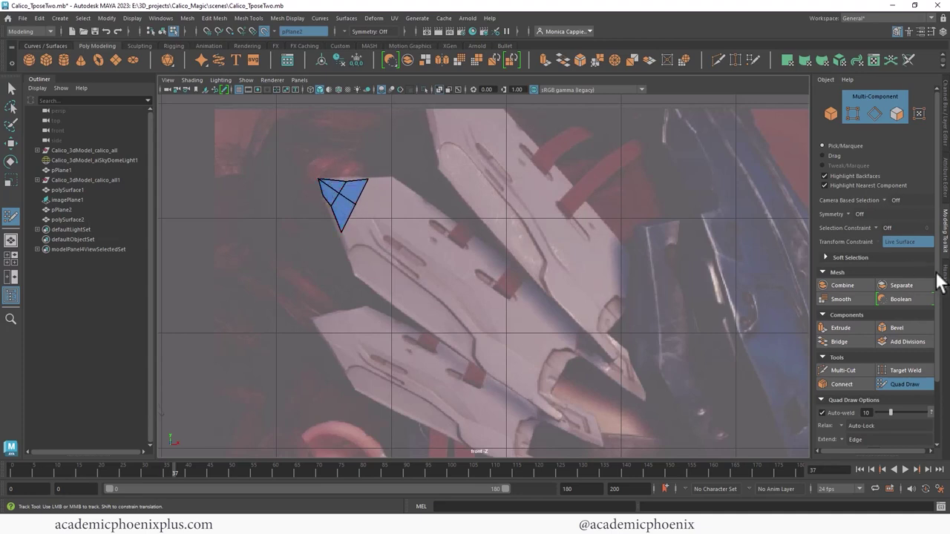
drag(938, 282, 946, 344)
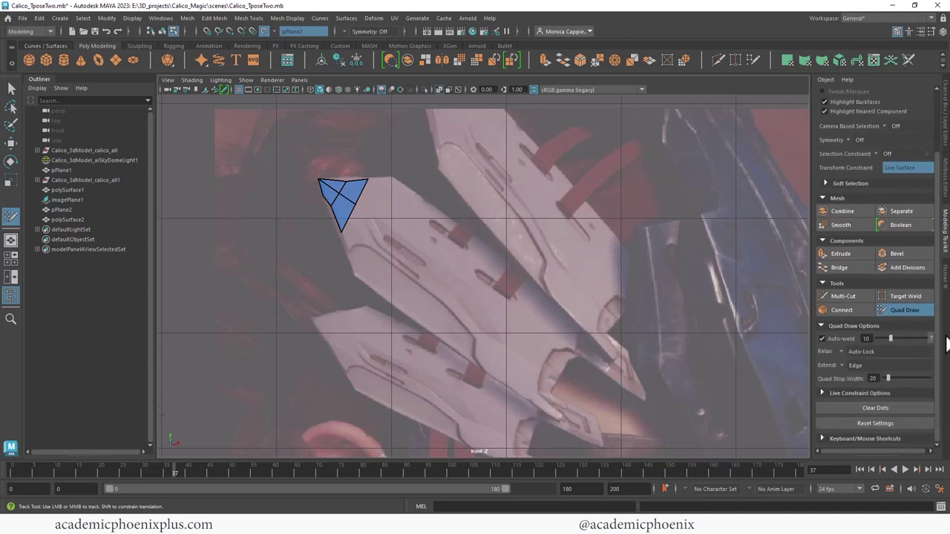
click(821, 439)
drag(936, 292, 937, 338)
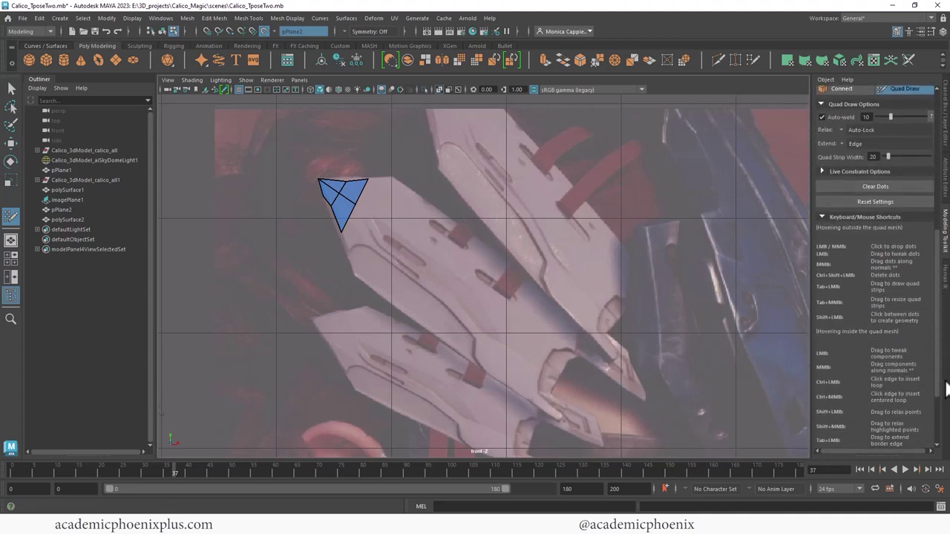
scroll(936, 338, up, 1)
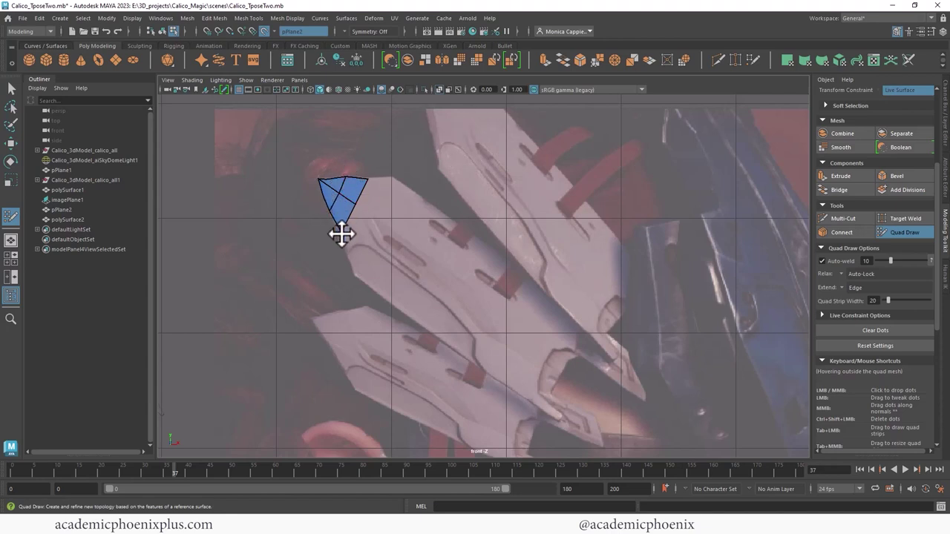
- Extend the quad mesh along the feather's upper and middle outline
drag(340, 233, 341, 236)
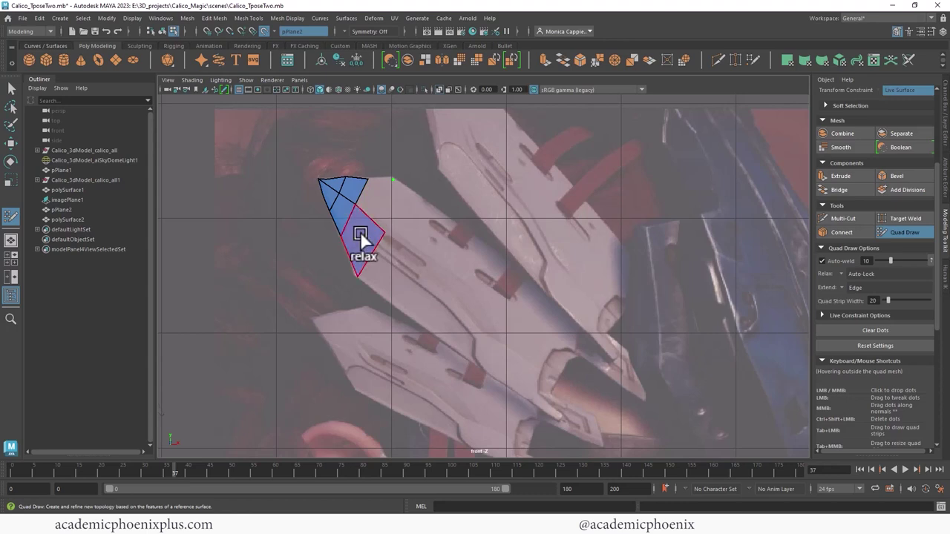
shift+click(376, 202)
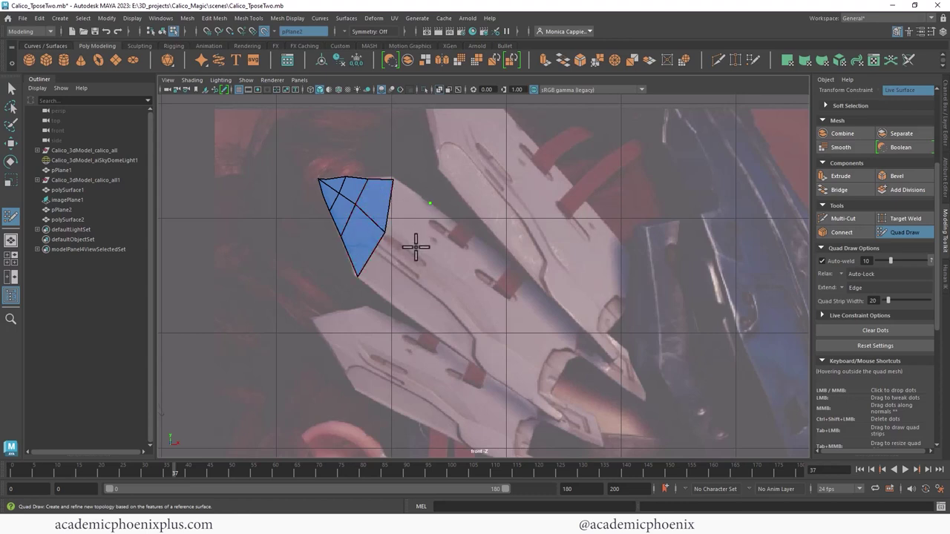
shift+click(394, 256)
shift+click(396, 186)
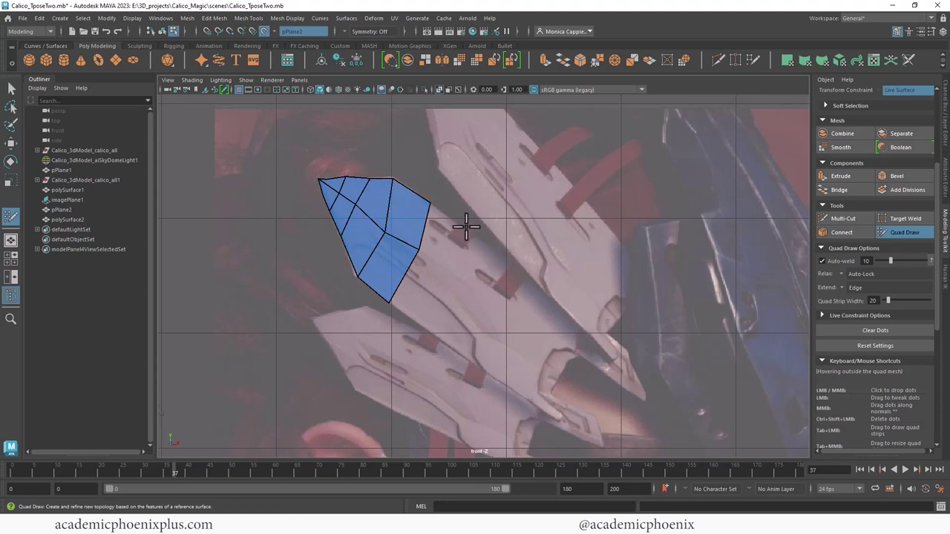
click(467, 292)
shift+click(450, 250)
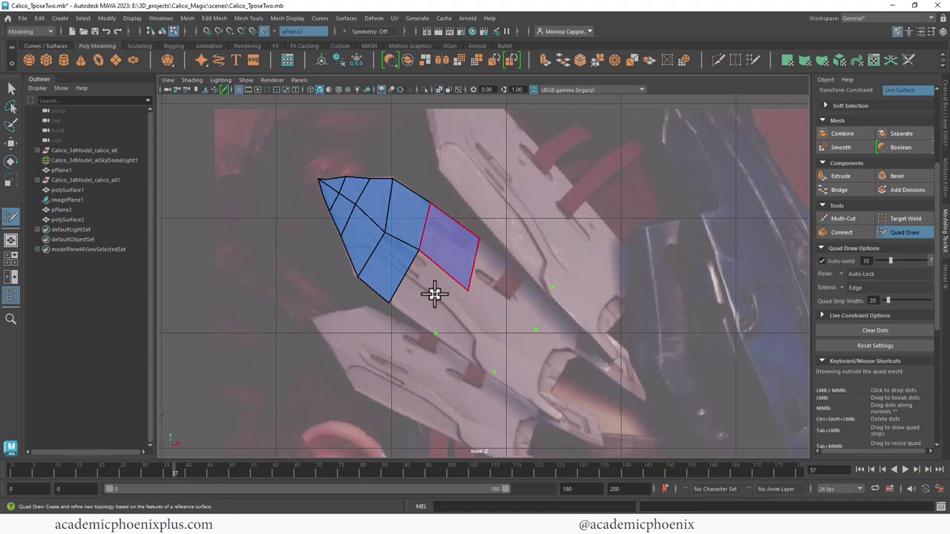
shift+click(435, 297)
shift+click(478, 327)
shift+click(503, 281)
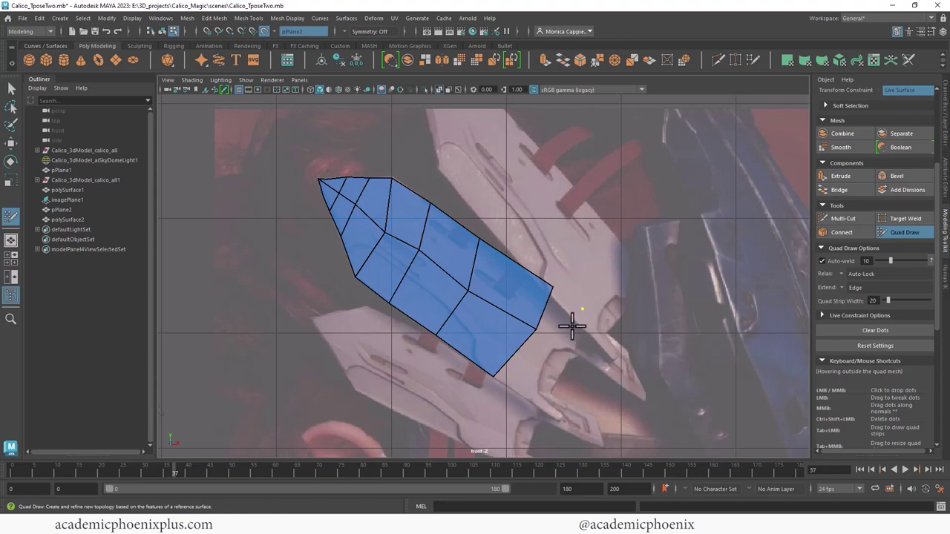
- Add quads for the lower prong and upper prong tip, joining them to the mesh
click(535, 405)
shift+click(535, 358)
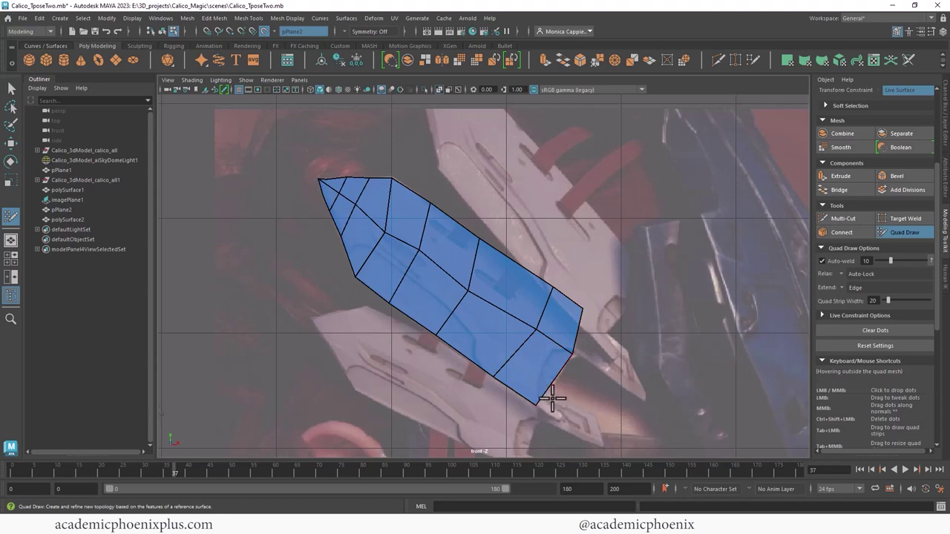
click(563, 401)
click(556, 423)
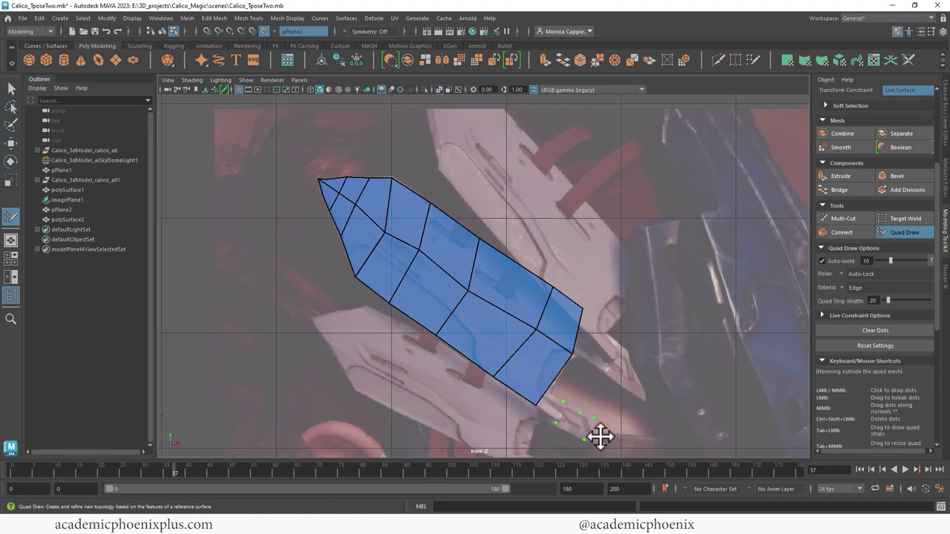
shift+click(590, 432)
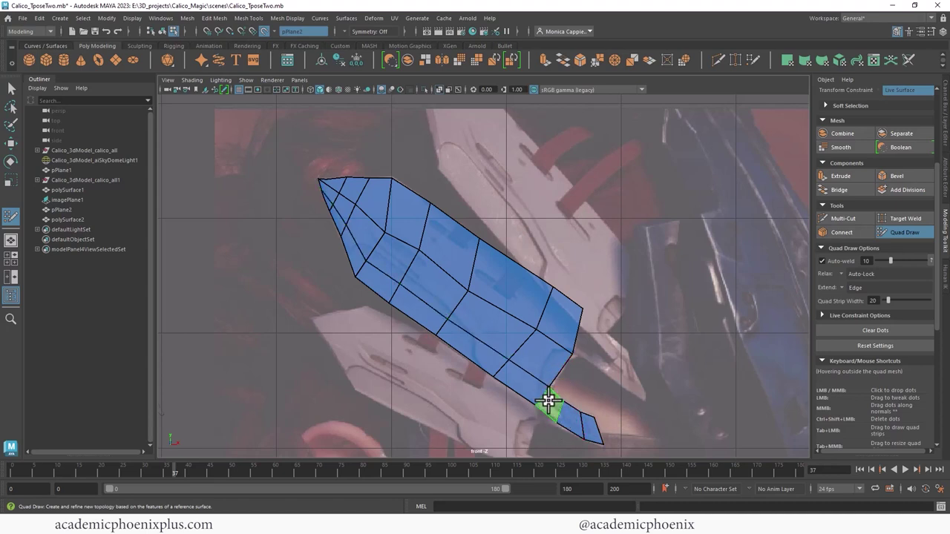
shift+click(547, 398)
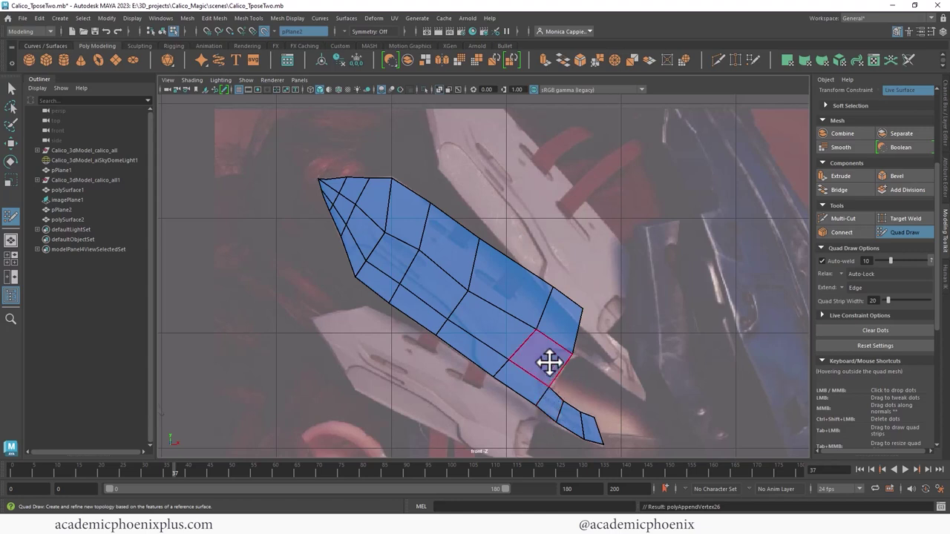
click(604, 330)
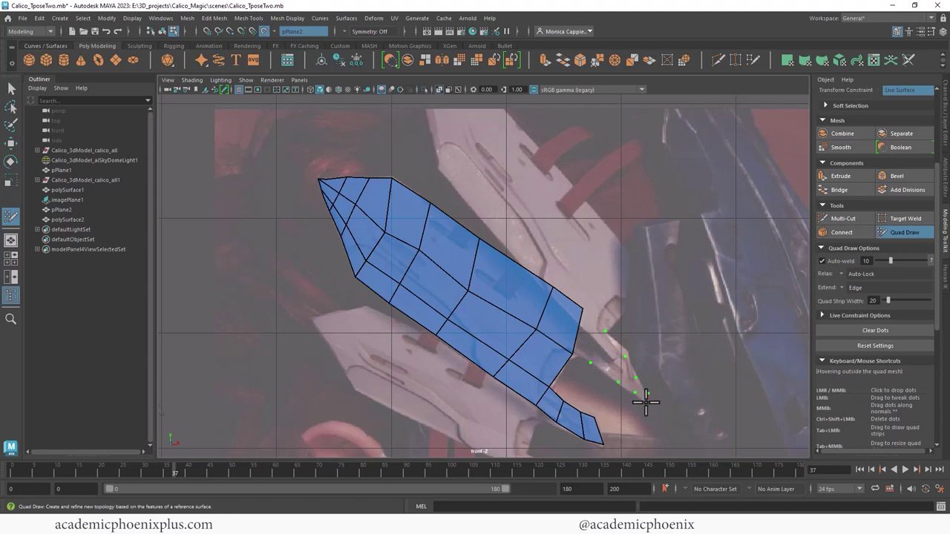
shift+click(632, 389)
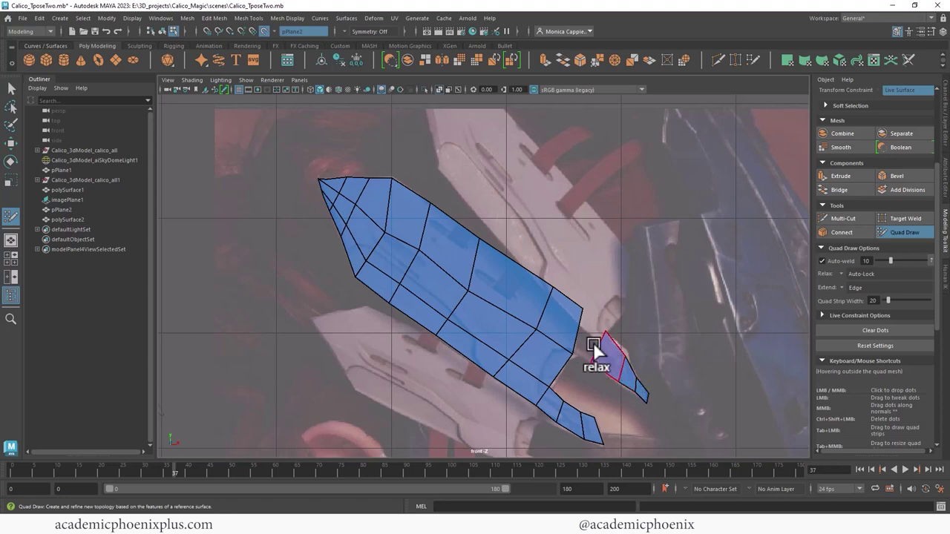
shift+click(593, 349)
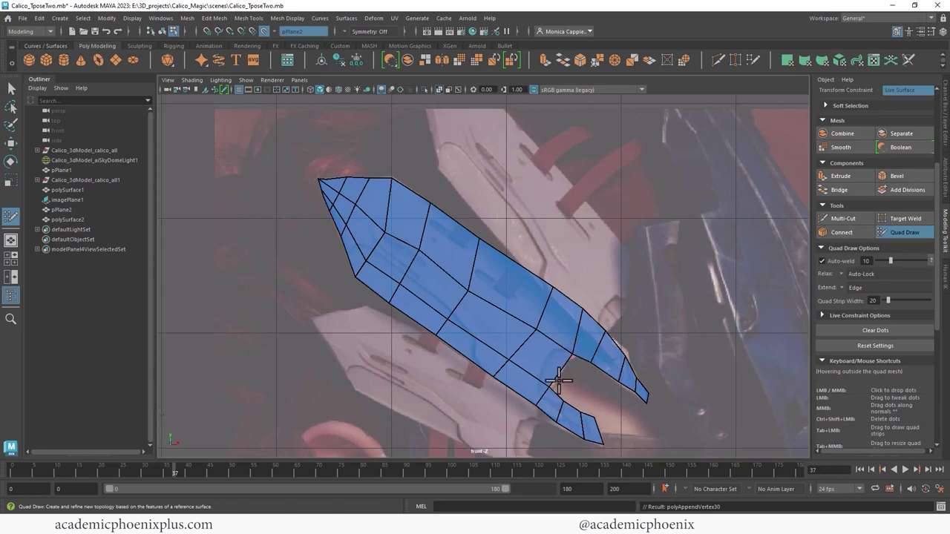
- Relax the quad rows and vertex spacing across the feather, then return to the Select Tool
mouse_move(558, 392)
mouse_down()
mouse_move(557, 368)
mouse_move(551, 386)
mouse_up()
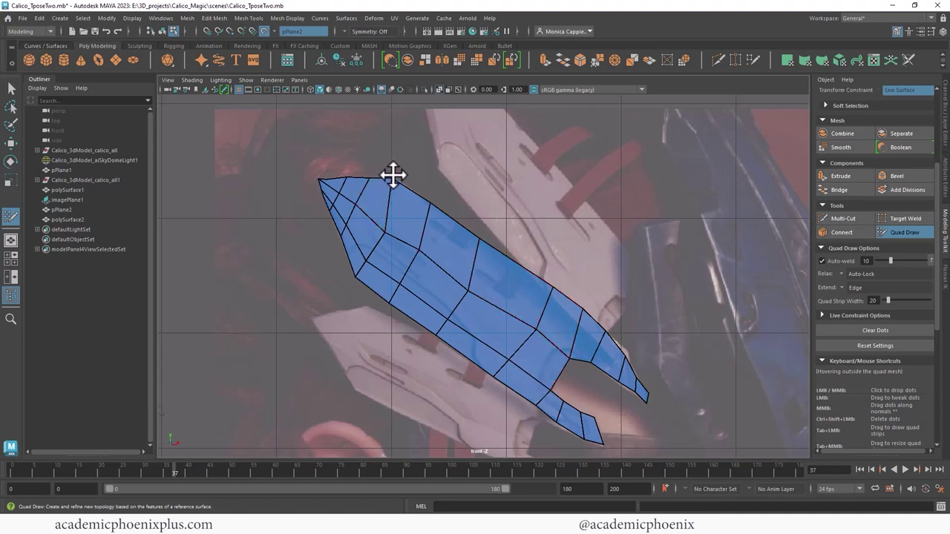
shift+drag(481, 240, 395, 242)
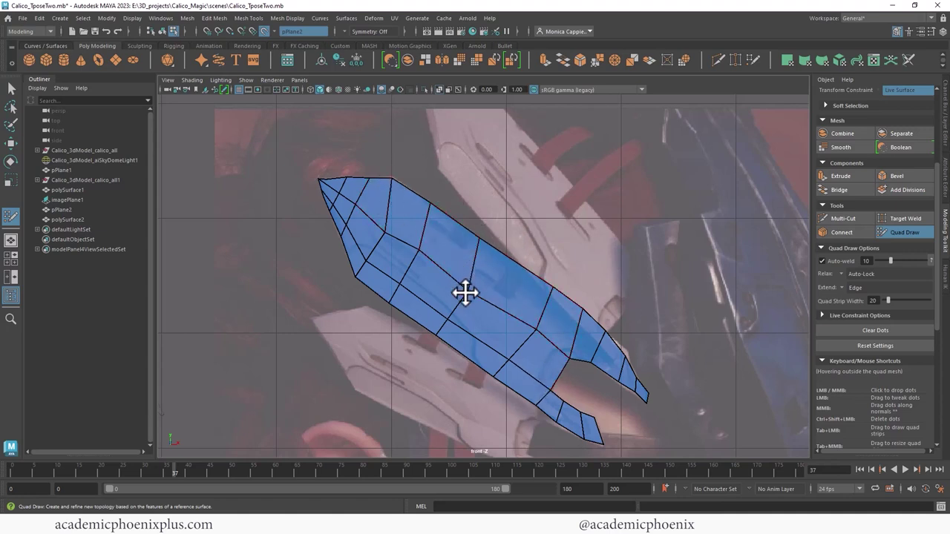
shift+drag(351, 210, 519, 326)
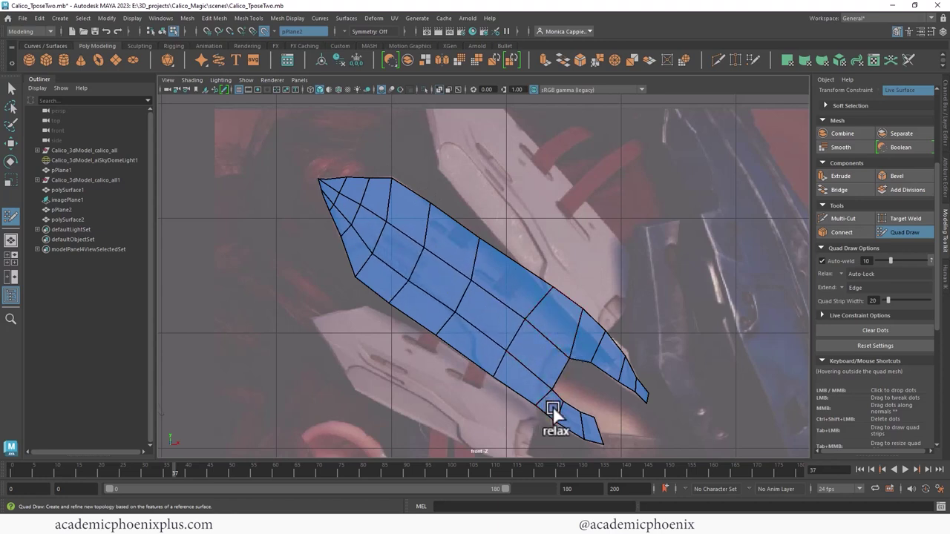
shift+drag(547, 418, 577, 431)
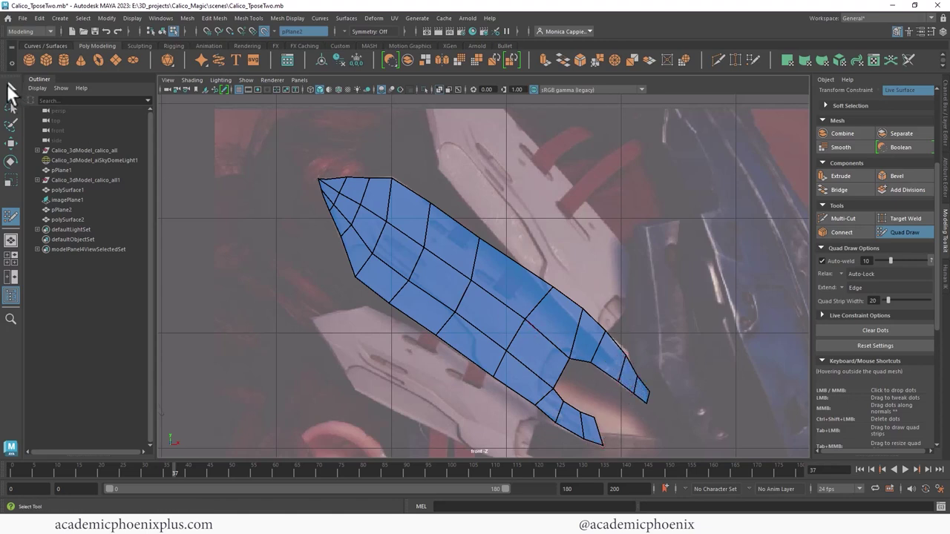
click(11, 89)
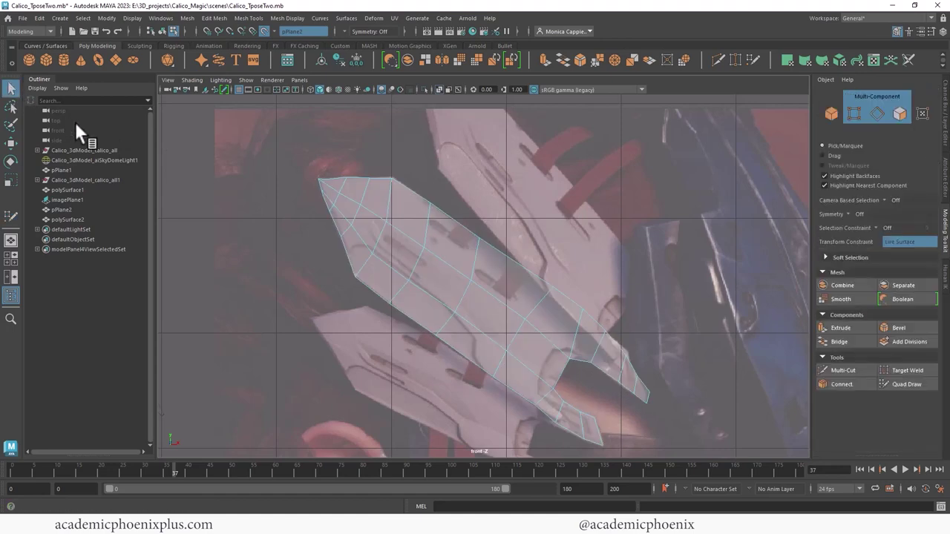
- Turn off Make Live and delete the reference plane pPlane2
click(898, 31)
right_drag(442, 249, 519, 218)
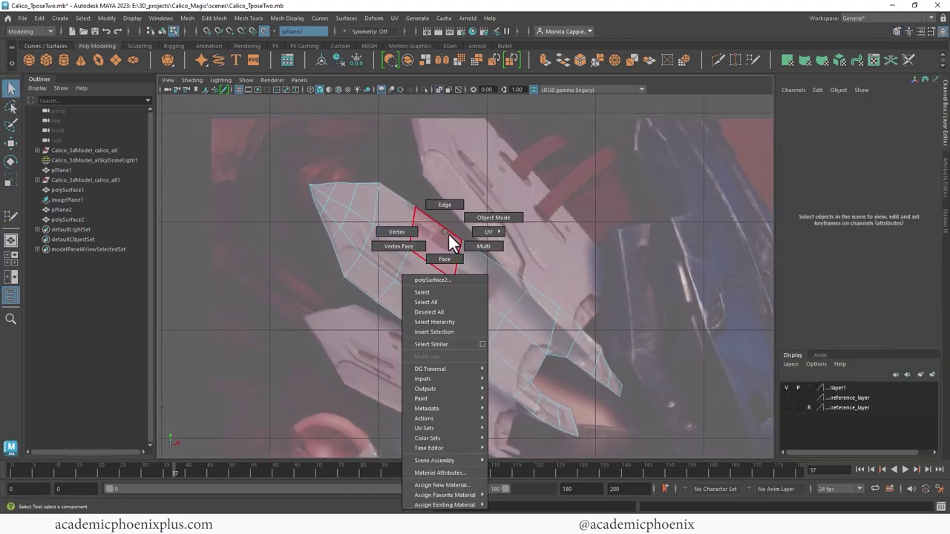
key(space)
alt+drag(662, 209, 625, 186)
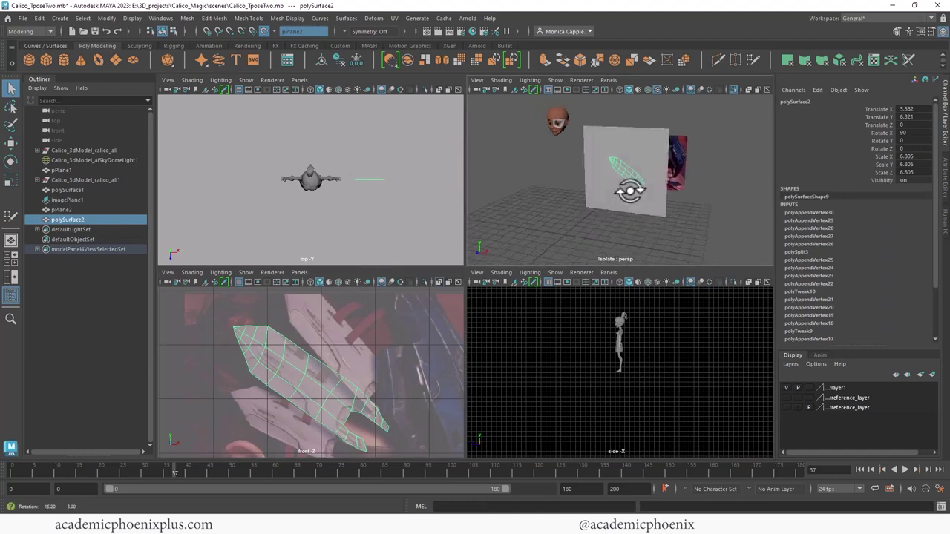
click(264, 31)
key(space)
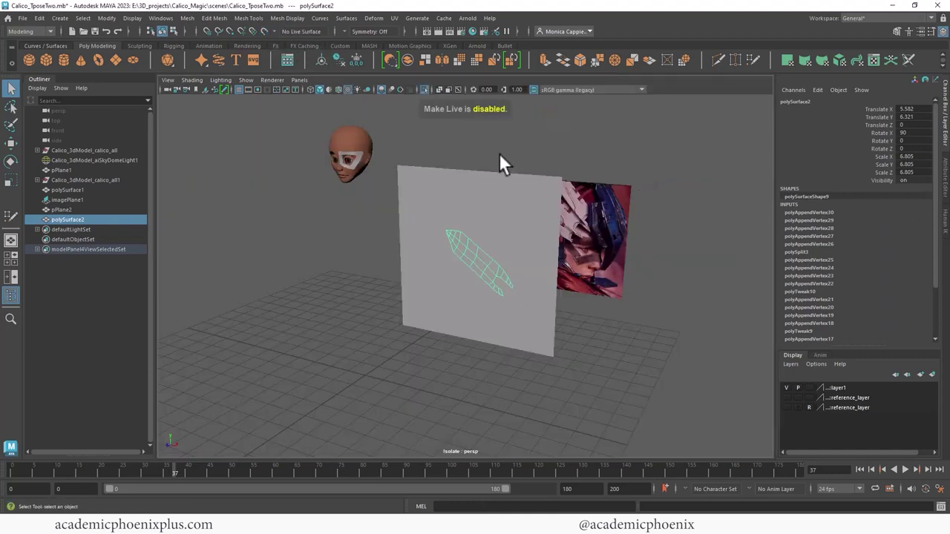
click(537, 205)
key(Delete)
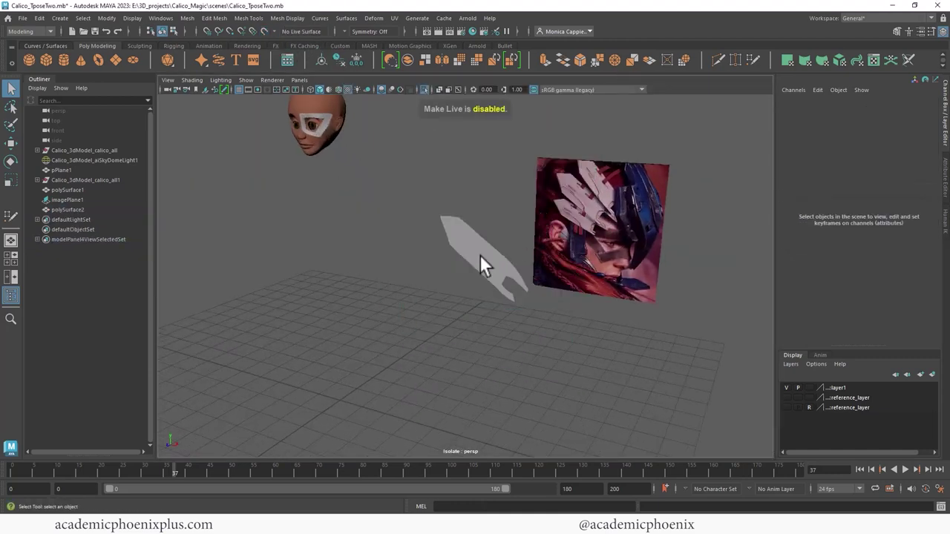
- Extrude all faces of polySurface2 to thicken the feather, checking the smooth preview
click(475, 251)
right_click(467, 232)
click(466, 259)
drag(403, 176, 490, 239)
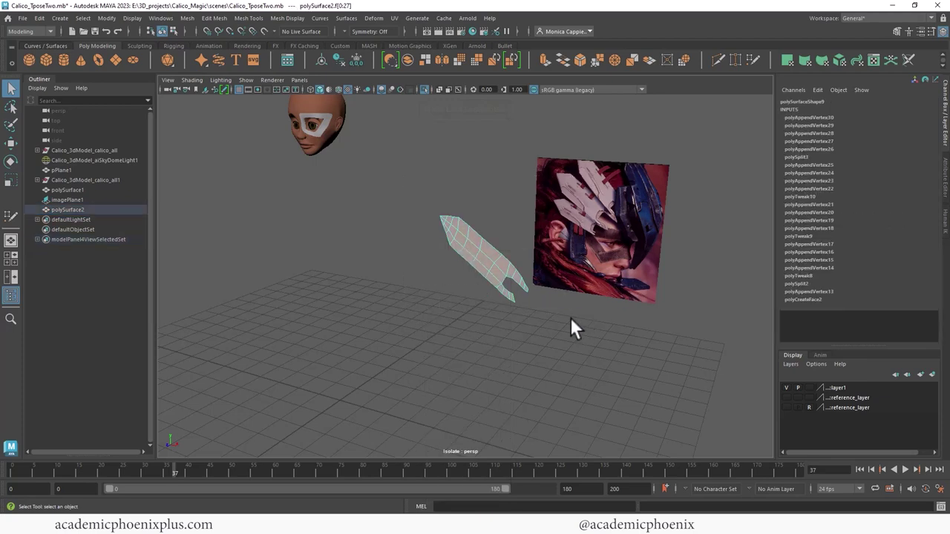
key(ctrl+e)
key(w)
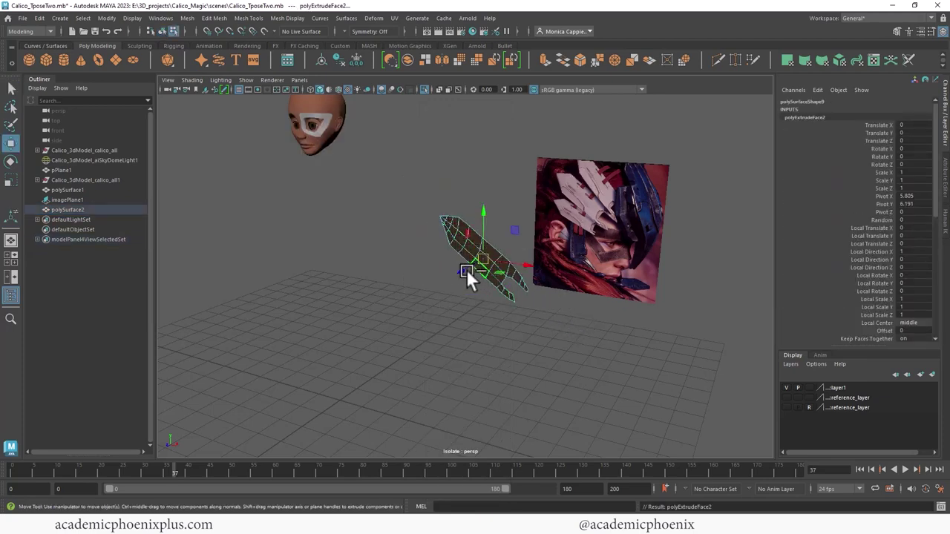
click(458, 271)
click(442, 215)
alt+right_drag(441, 214, 666, 221)
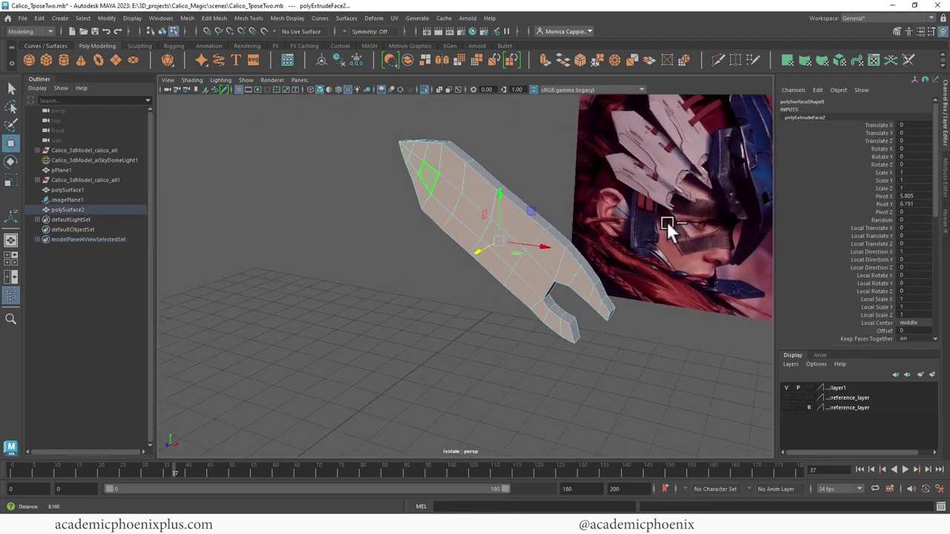
mouse_move(667, 221)
alt+mouse_down()
mouse_move(452, 284)
mouse_move(539, 227)
mouse_move(432, 226)
alt+mouse_up()
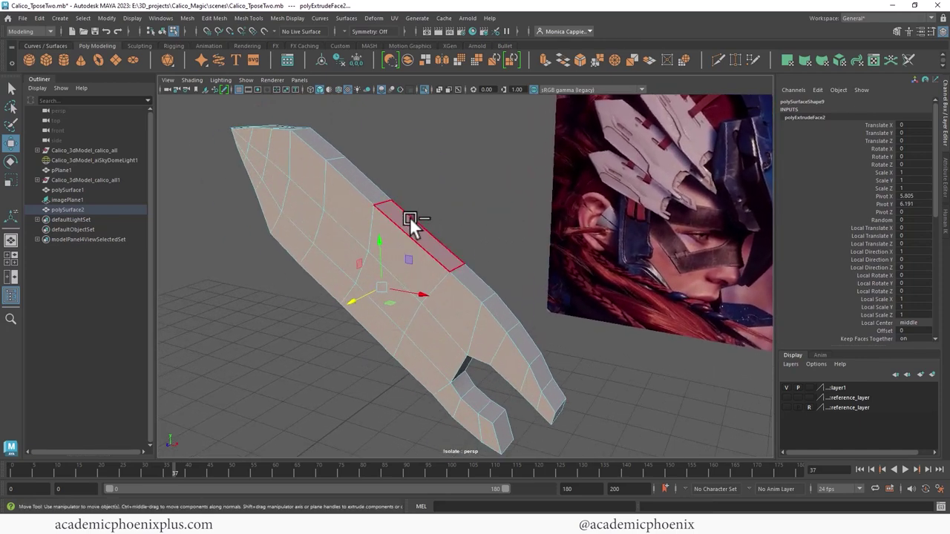
key(3)
key(1)
- Select the feather's border edges, orbiting to reach all sides
right_click(409, 215)
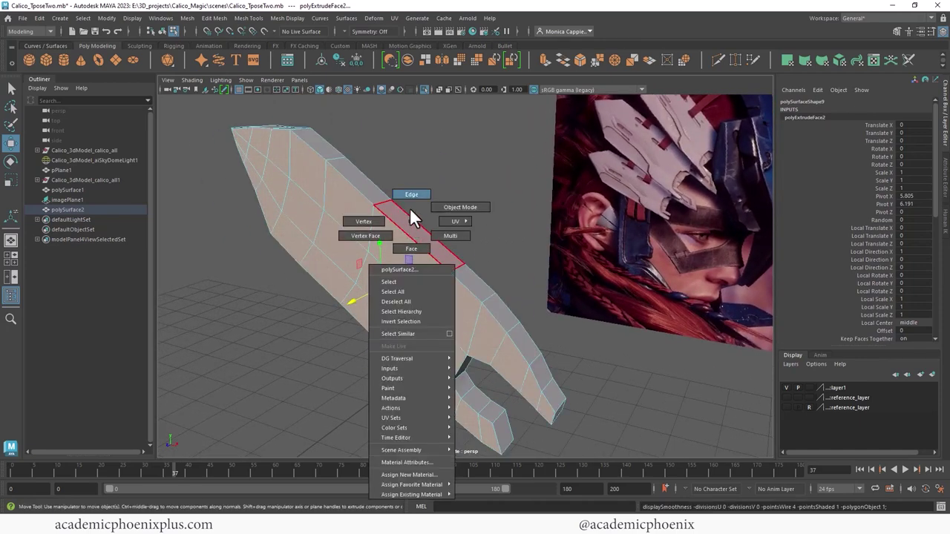
click(410, 208)
click(409, 224)
shift+click(376, 332)
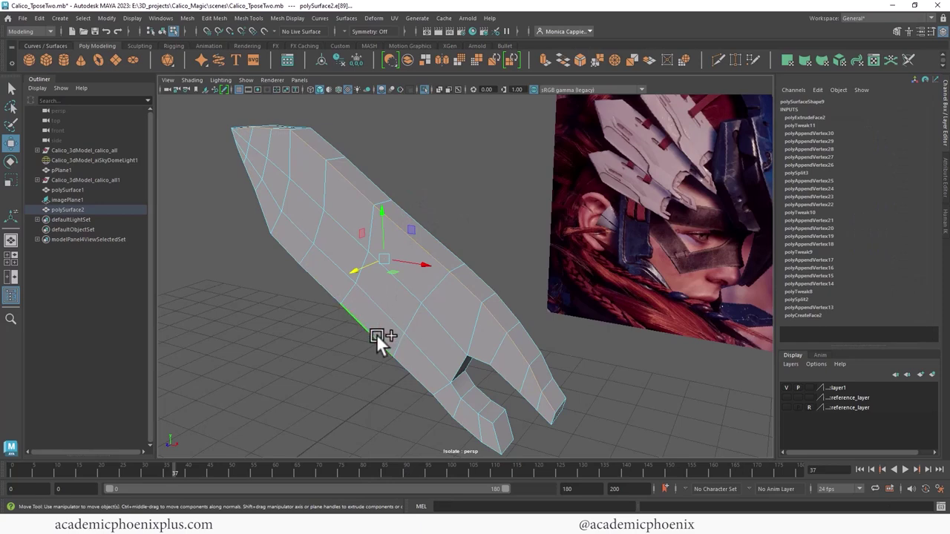
mouse_move(376, 334)
alt+mouse_down()
mouse_move(475, 269)
mouse_move(415, 250)
mouse_move(464, 260)
mouse_move(418, 282)
alt+mouse_up()
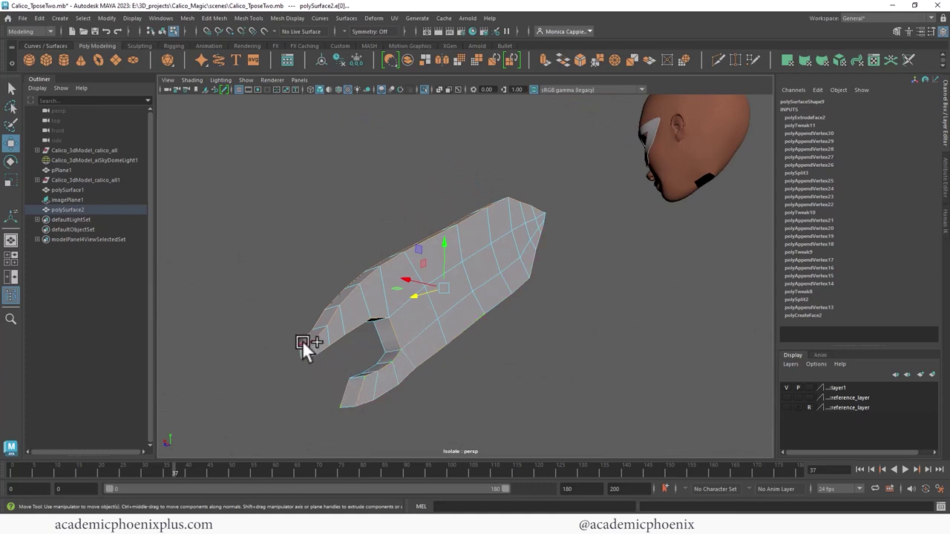
mouse_move(312, 349)
alt+mouse_down()
mouse_move(449, 334)
mouse_move(451, 249)
alt+mouse_up()
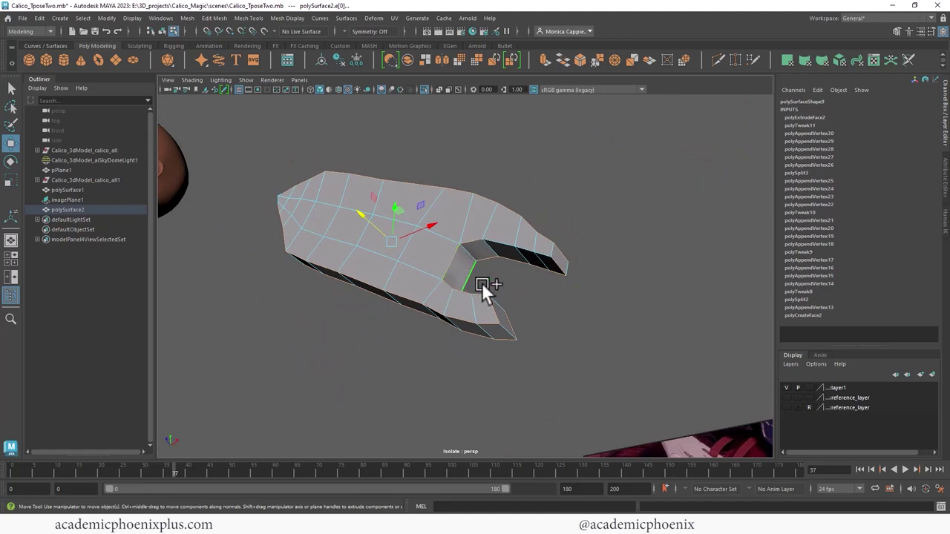
mouse_move(481, 283)
alt+mouse_down()
mouse_move(535, 302)
mouse_move(495, 258)
mouse_move(486, 280)
mouse_move(489, 248)
mouse_move(449, 208)
mouse_move(457, 196)
mouse_move(503, 239)
mouse_move(533, 250)
mouse_move(291, 191)
alt+mouse_up()
mouse_move(367, 139)
alt+mouse_down()
mouse_move(388, 185)
mouse_move(462, 170)
mouse_move(574, 231)
mouse_move(558, 291)
mouse_move(676, 285)
mouse_move(331, 230)
mouse_move(356, 199)
alt+mouse_up()
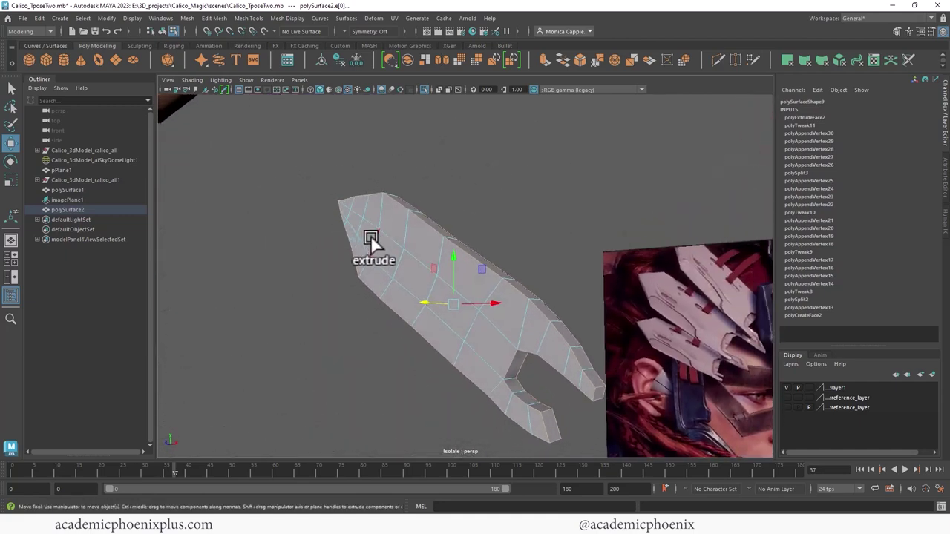
- Bevel the selected feather edges with 2 segments and return to Object Mode
key(ctrl+b)
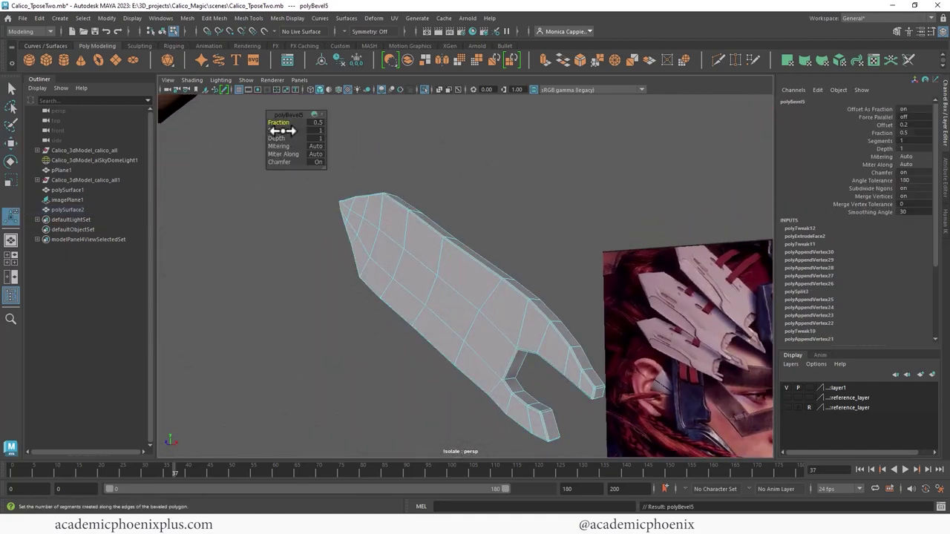
drag(285, 130, 302, 131)
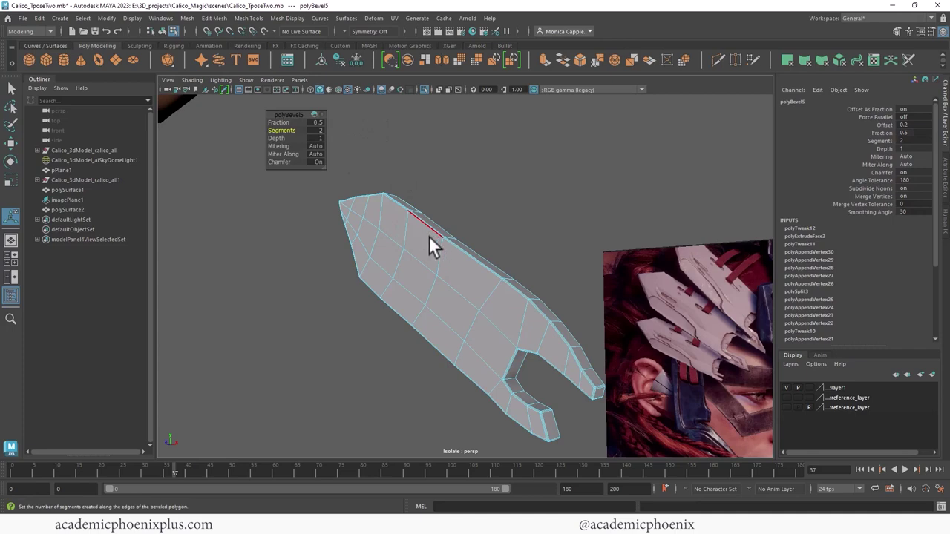
right_drag(432, 249, 476, 211)
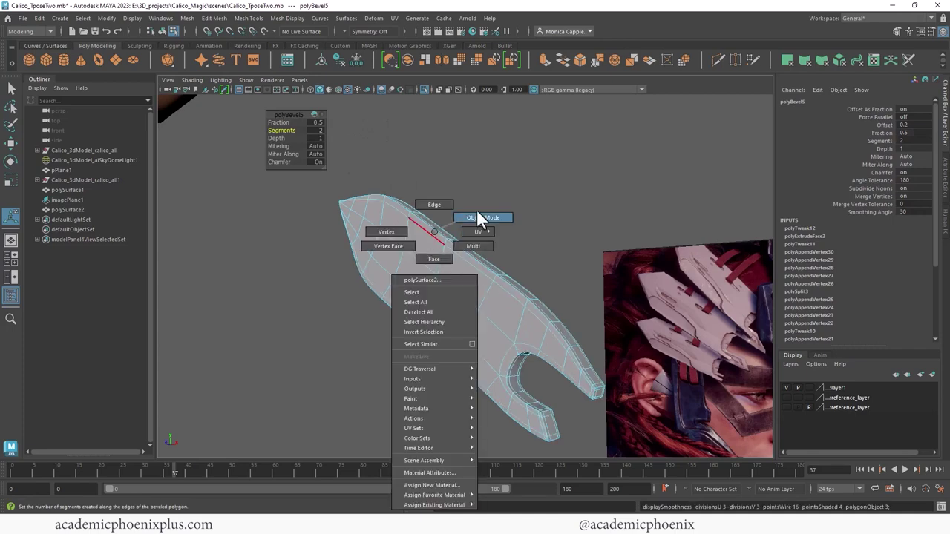
mouse_move(570, 202)
alt+mouse_down()
mouse_move(443, 193)
mouse_move(452, 197)
alt+mouse_up()
- Select the feather piece and move its pivot to the notched end
click(466, 271)
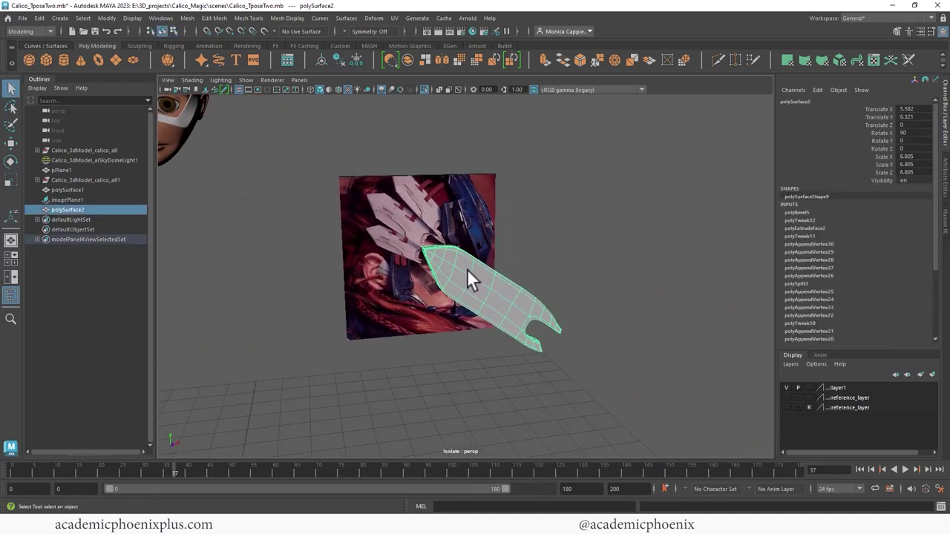
click(582, 250)
alt+drag(582, 249, 600, 222)
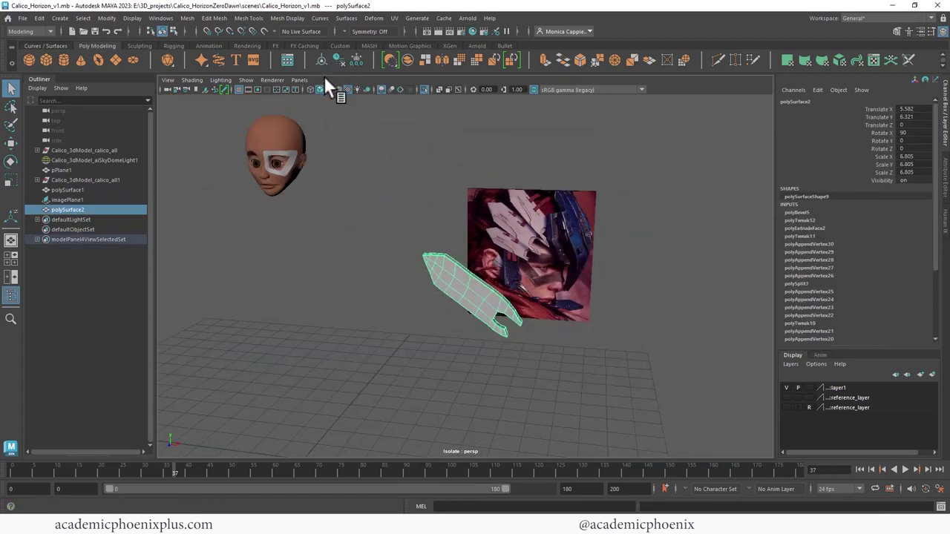
key(w)
key(d)
drag(479, 268, 520, 304)
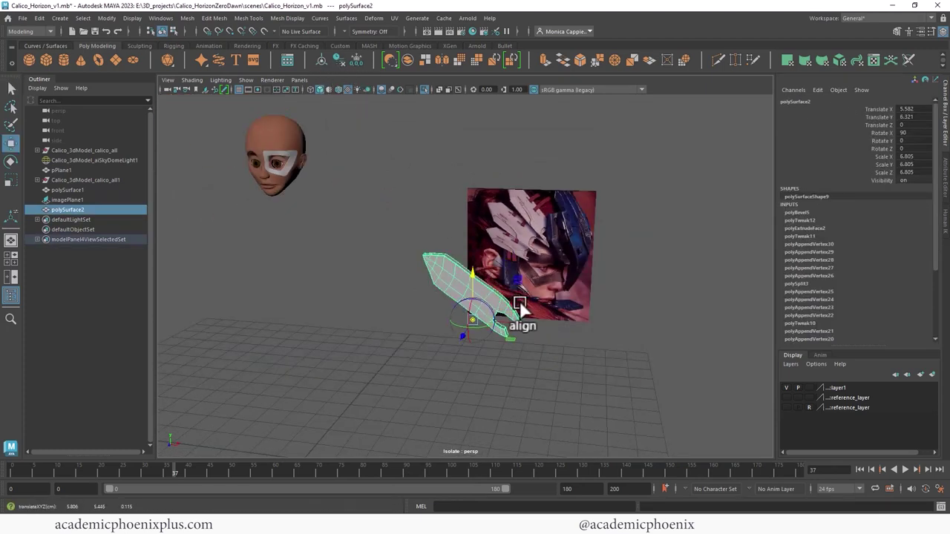
click(548, 322)
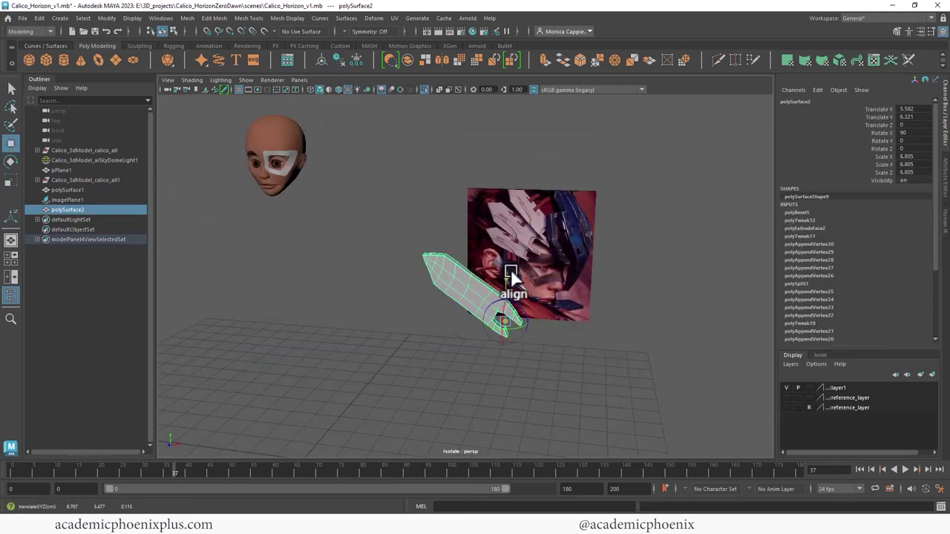
- Move the feather onto the head, lay it along the head, and shrink it to about half size
mouse_move(579, 286)
alt+mouse_down()
mouse_move(551, 319)
mouse_move(469, 320)
mouse_move(445, 306)
alt+mouse_up()
key(r)
key(w)
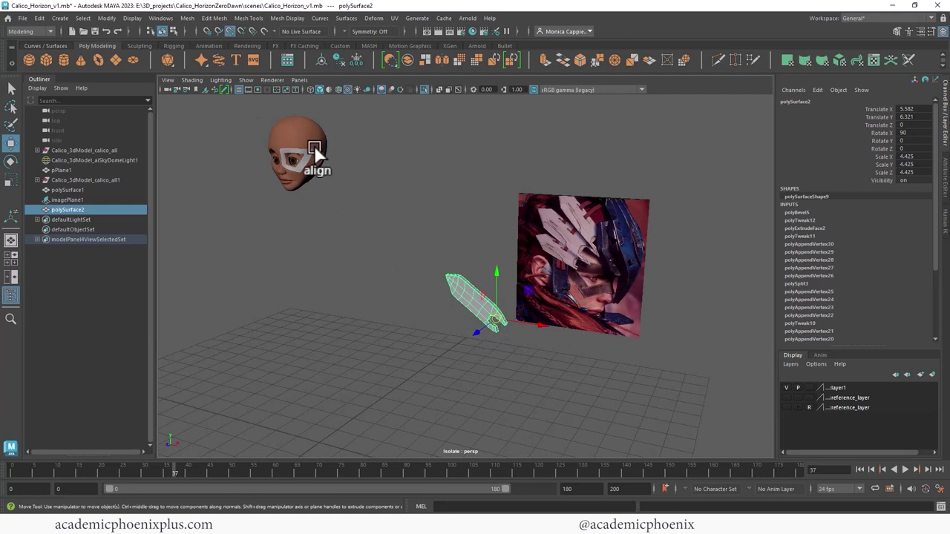
middle_drag(310, 152, 315, 156)
key(e)
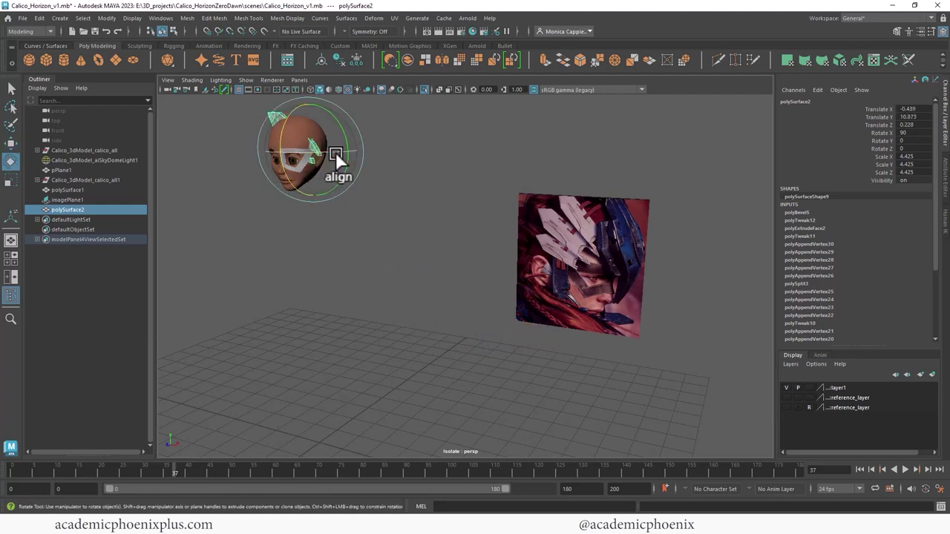
mouse_move(324, 149)
mouse_down()
mouse_move(256, 155)
mouse_move(368, 198)
mouse_move(306, 224)
mouse_up()
key(r)
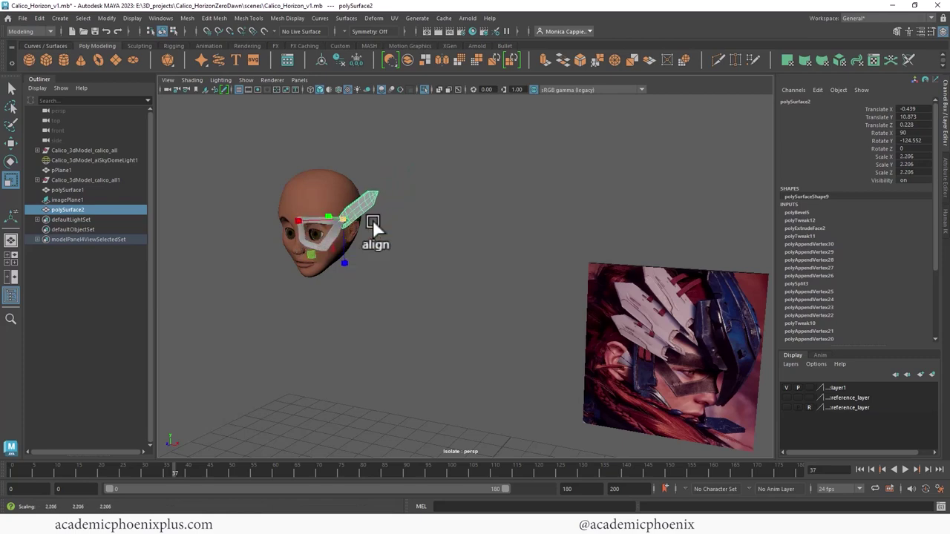
alt+drag(372, 219, 416, 237)
key(e)
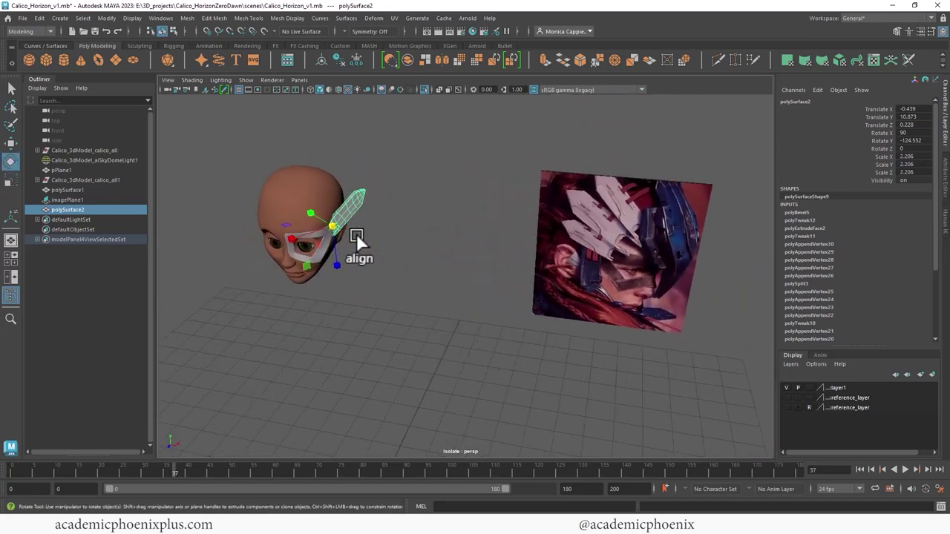
drag(336, 239, 348, 233)
- Push the feather slightly outward toward the temple and shorten its height
key(w)
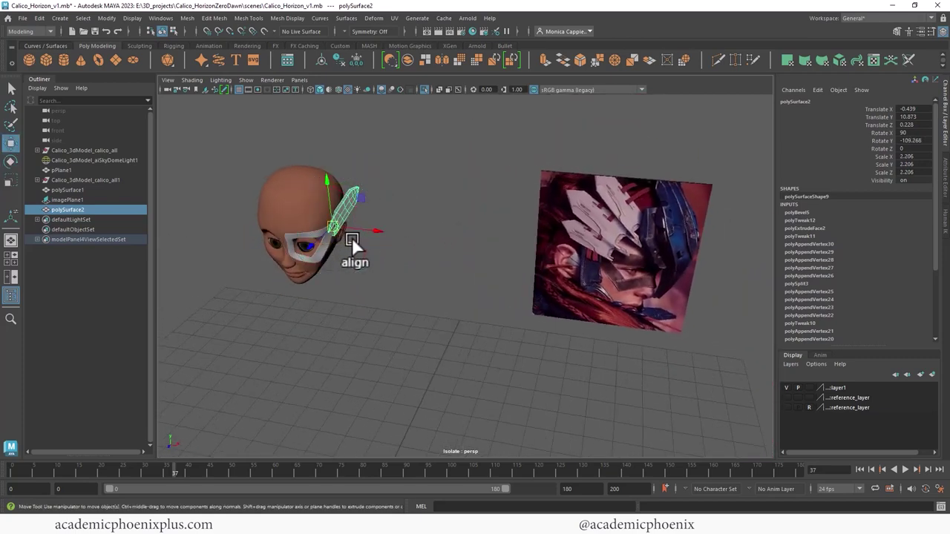
alt+right_drag(352, 237, 436, 190)
alt+drag(437, 190, 464, 216)
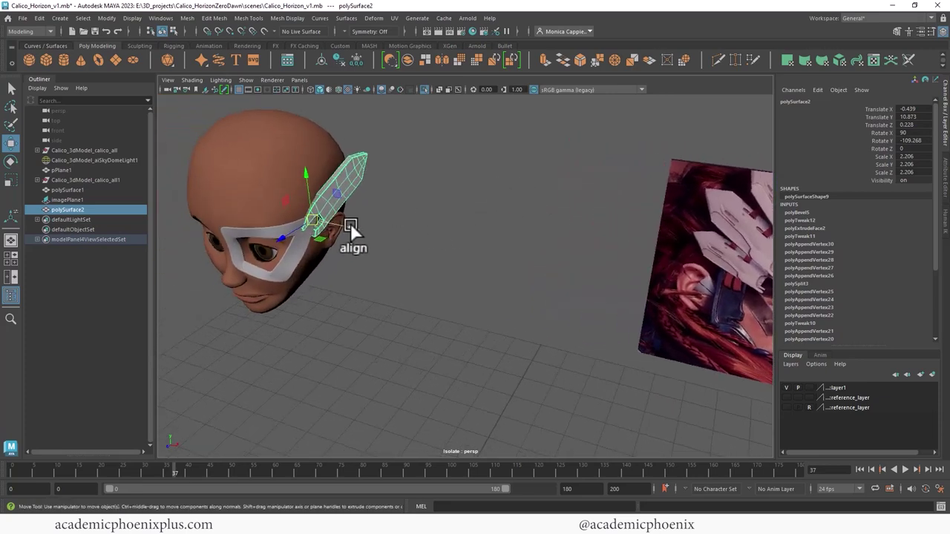
mouse_move(351, 224)
alt+right_down()
mouse_move(507, 233)
mouse_move(443, 218)
alt+right_up()
mouse_move(372, 259)
mouse_down()
mouse_move(362, 257)
mouse_move(486, 278)
mouse_up()
drag(419, 272, 433, 272)
key(r)
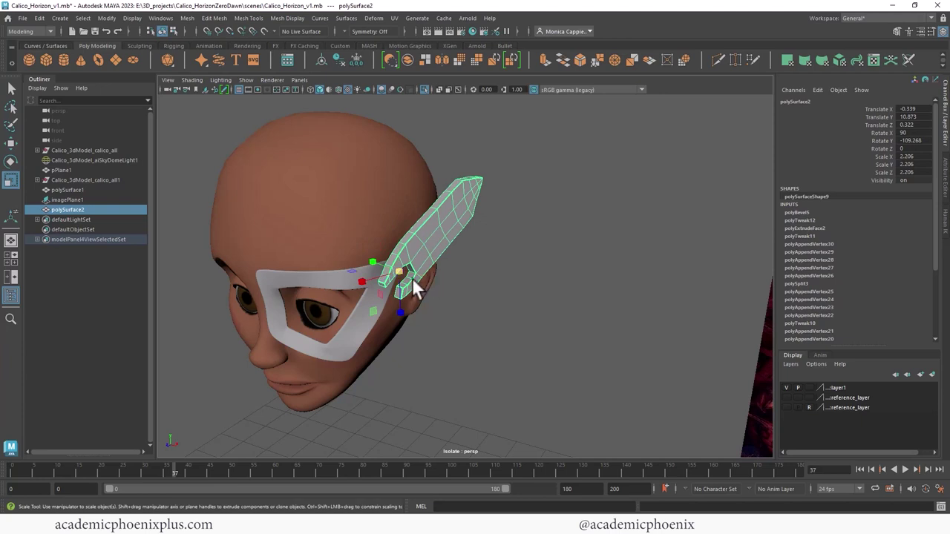
click(367, 253)
click(416, 253)
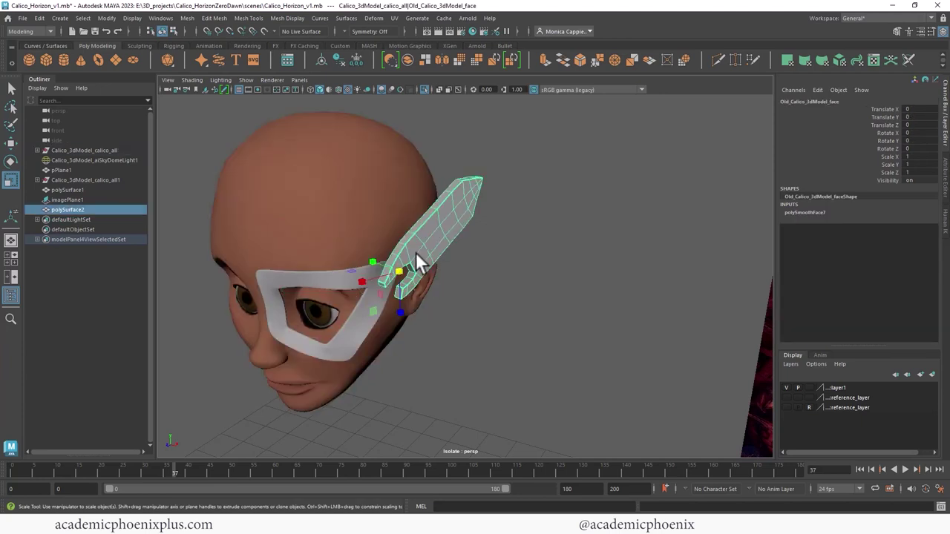
drag(372, 263, 476, 238)
- Select edge loops on the feather, then return to object mode and view the head in profile
scroll(478, 241, up, 3)
scroll(520, 226, up, 3)
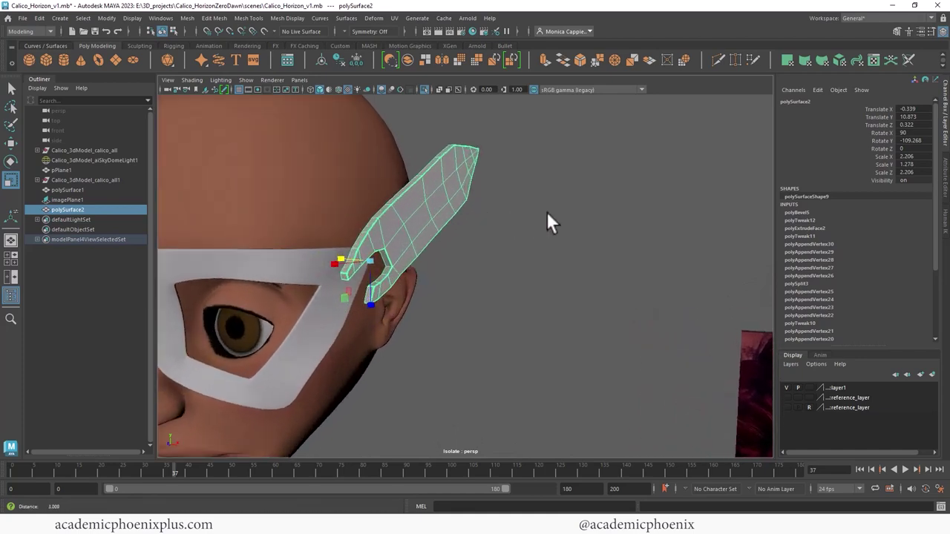
right_drag(431, 224, 433, 194)
double_click(444, 199)
key(w)
mouse_move(452, 205)
alt+mouse_down()
mouse_move(445, 202)
mouse_move(464, 196)
alt+mouse_up()
double_click(426, 223)
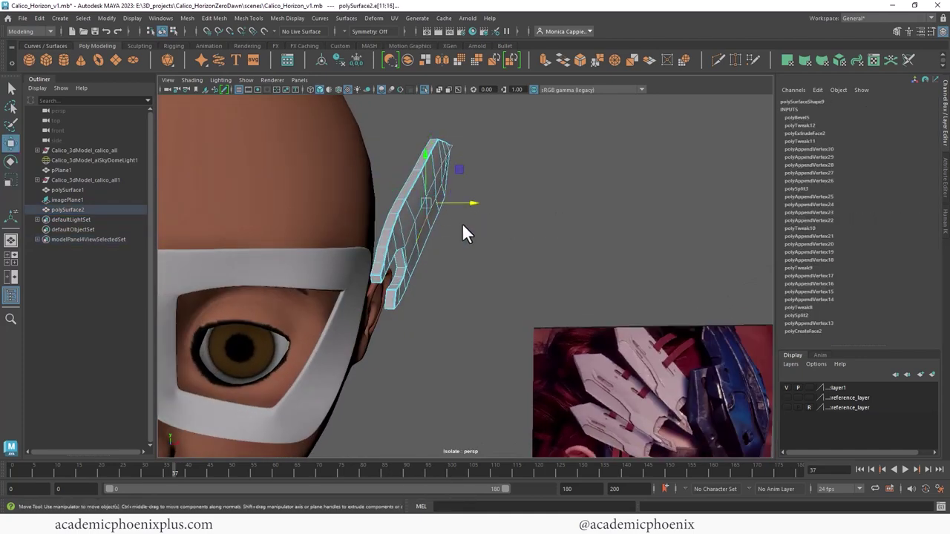
right_drag(429, 204, 483, 179)
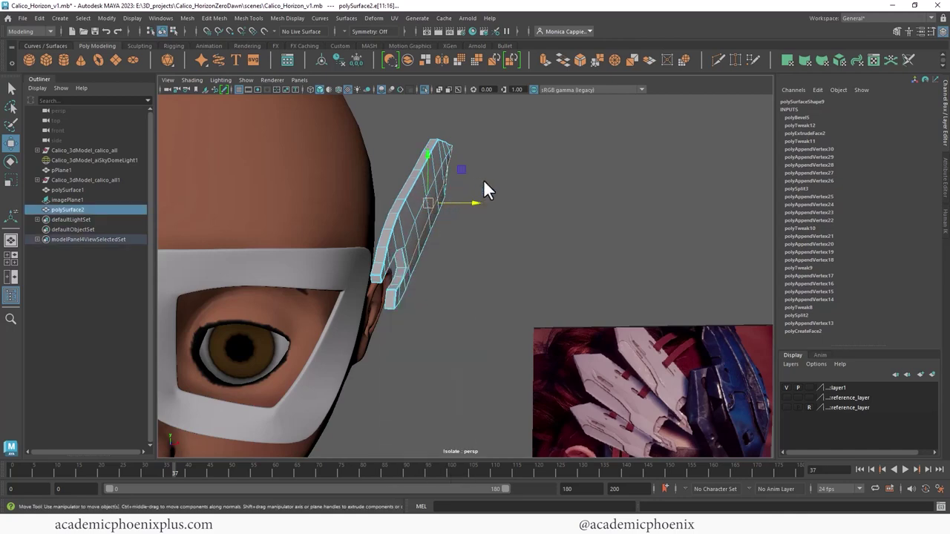
alt+drag(483, 178, 513, 201)
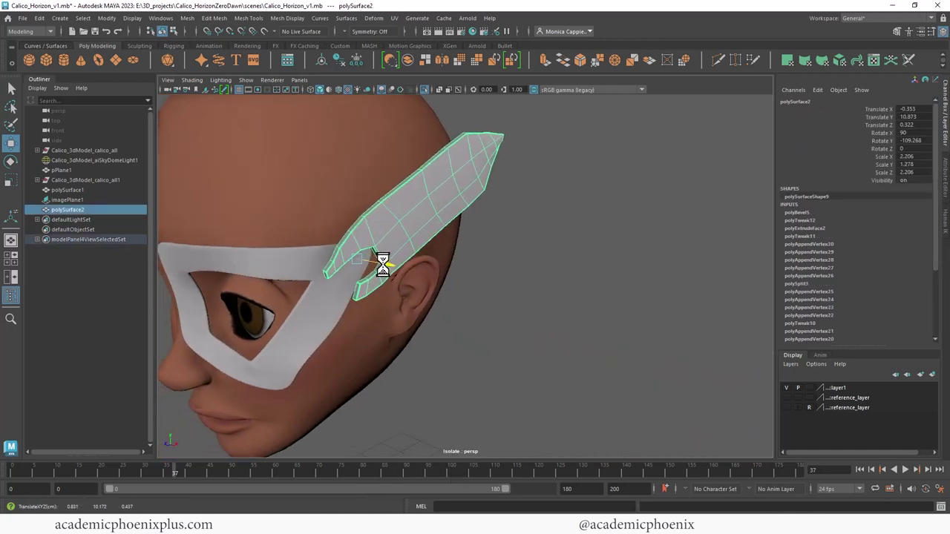
mouse_move(470, 240)
alt+mouse_down()
mouse_move(431, 240)
mouse_move(372, 264)
mouse_move(311, 263)
alt+mouse_up()
- Shrink the feather uniformly, lower it slightly on the head, then enlarge it a little
key(r)
scroll(364, 240, up, 3)
alt+drag(377, 259, 373, 258)
key(w)
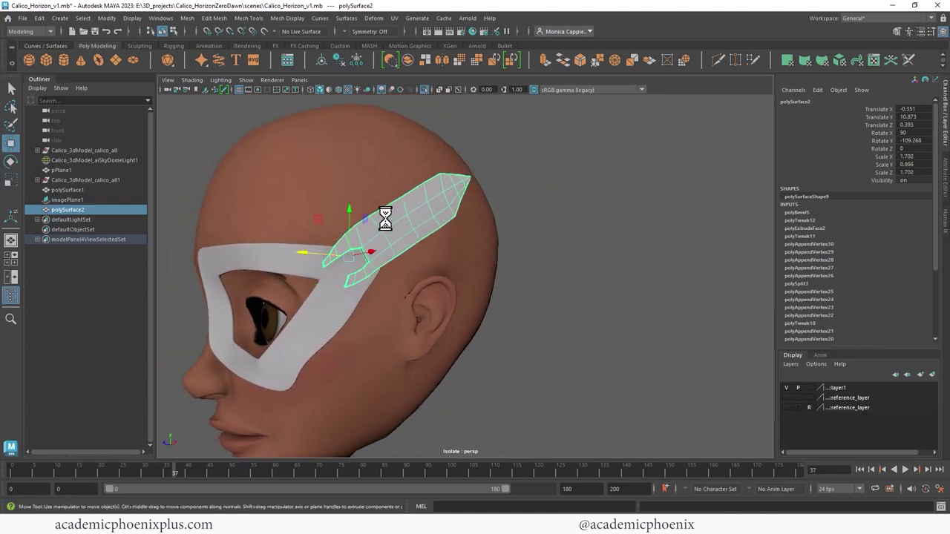
drag(354, 210, 352, 235)
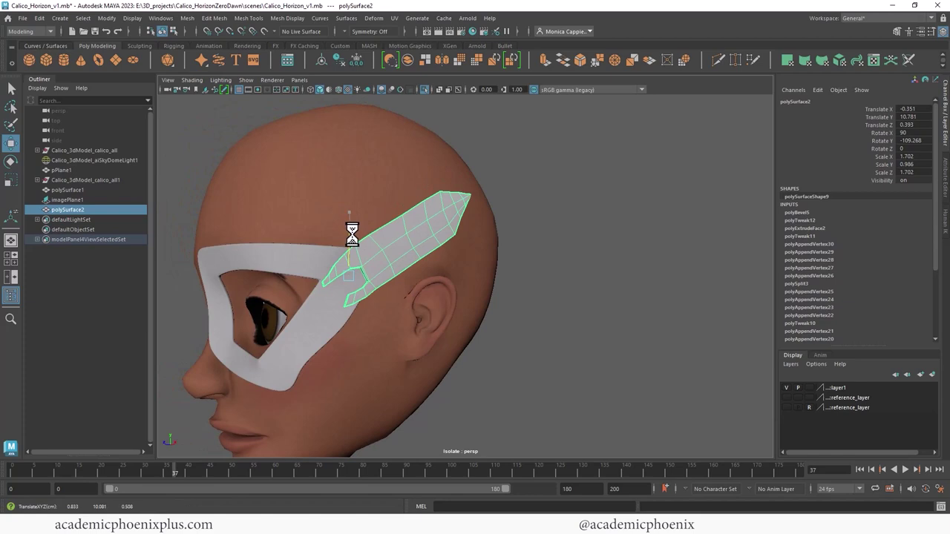
key(r)
drag(351, 276, 357, 276)
- Turn the feather around its vertical axis and tilt it slightly into place
mouse_move(389, 269)
alt+mouse_down()
mouse_move(487, 253)
mouse_move(482, 265)
alt+mouse_up()
key(e)
mouse_move(448, 294)
mouse_down()
mouse_move(435, 296)
mouse_move(456, 290)
mouse_move(428, 291)
mouse_move(418, 275)
mouse_move(359, 263)
mouse_up()
key(w)
key(e)
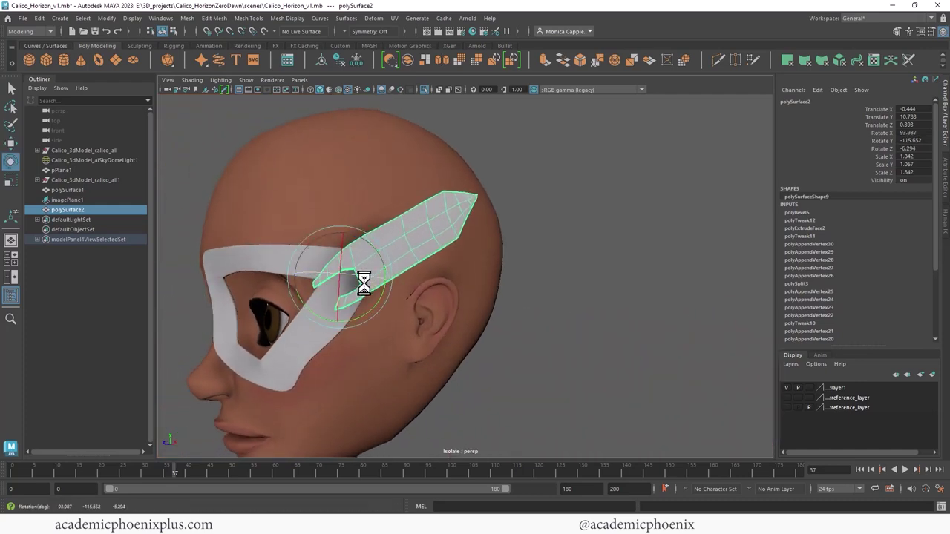
key(ctrl+z)
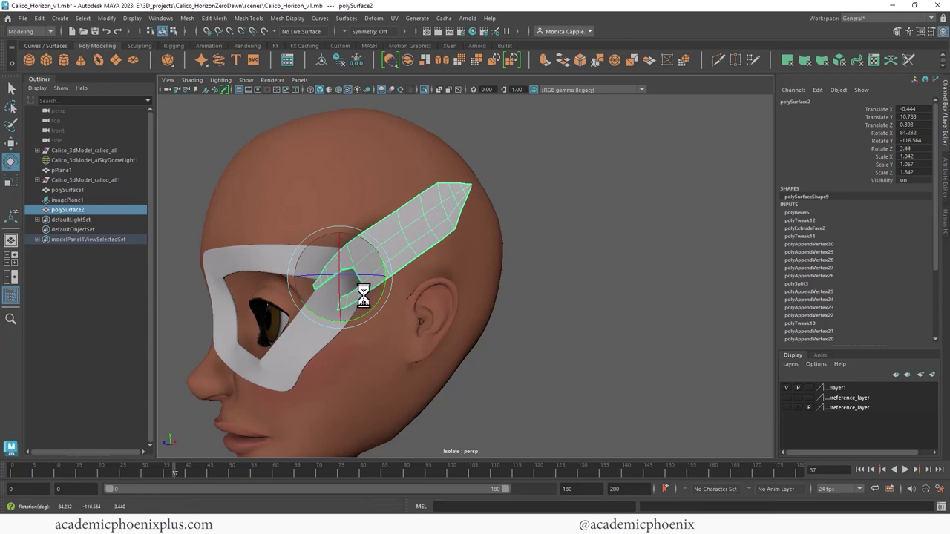
drag(360, 294, 380, 294)
mouse_move(487, 271)
alt+mouse_down()
mouse_move(494, 274)
mouse_move(458, 242)
mouse_move(500, 255)
alt+mouse_up()
- Duplicate the feather and raise and tilt the copy to fan out from the first
key(ctrl+d)
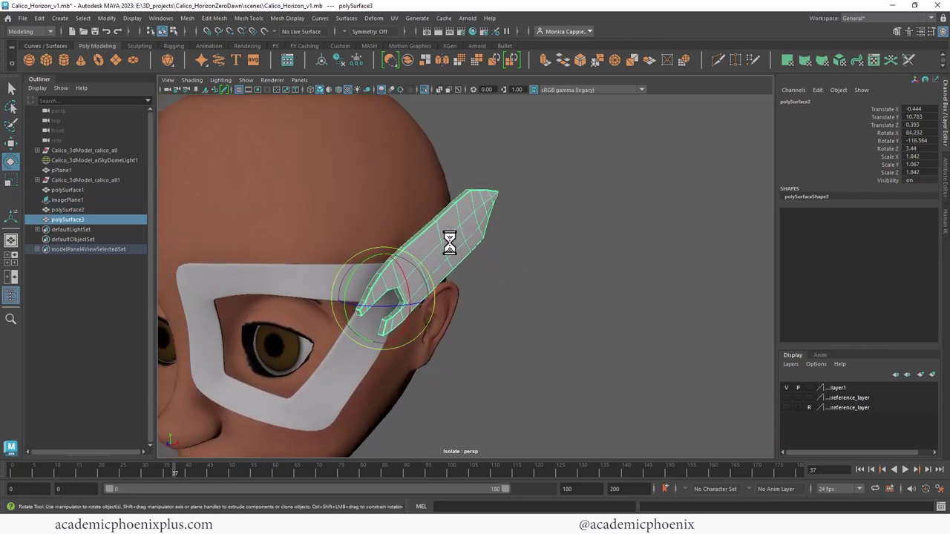
key(w)
mouse_move(424, 240)
mouse_down()
mouse_move(371, 223)
mouse_move(351, 203)
mouse_move(450, 230)
mouse_move(434, 221)
mouse_up()
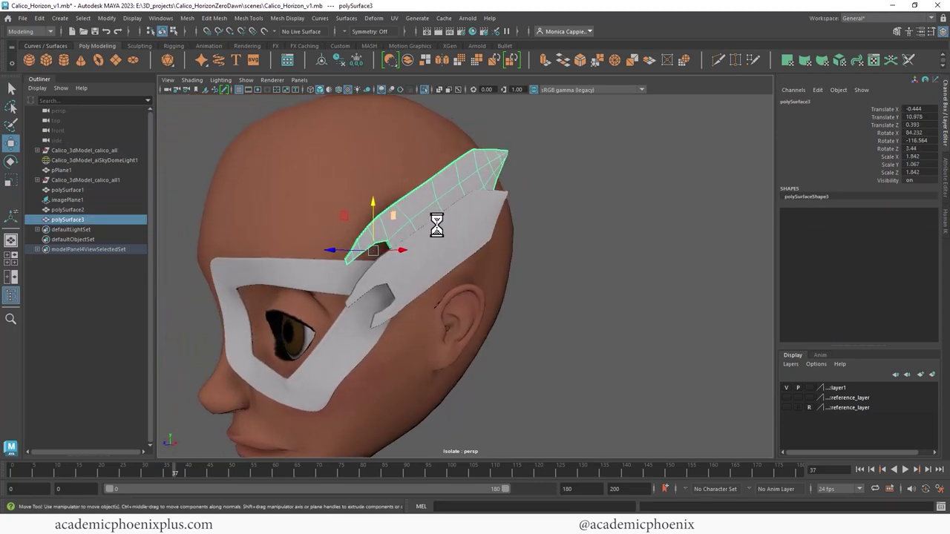
key(e)
drag(346, 217, 340, 220)
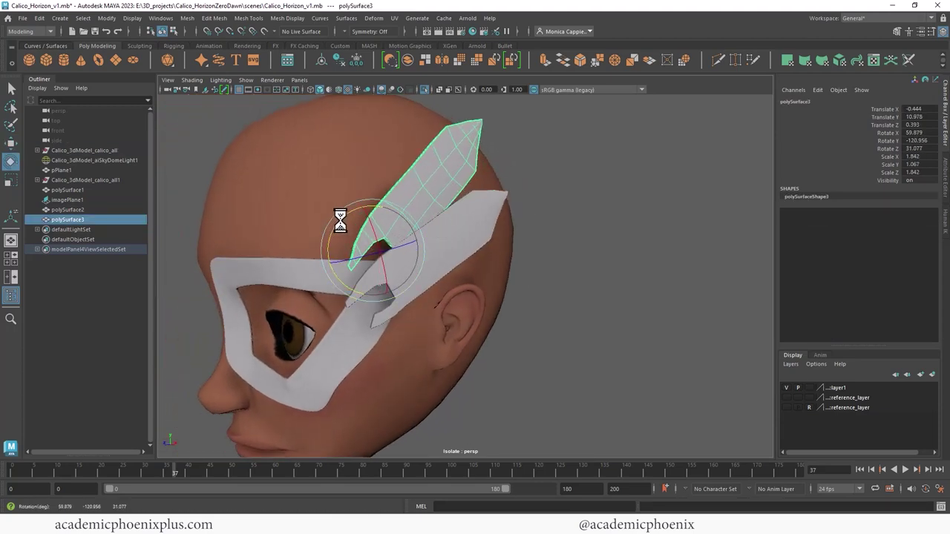
key(w)
mouse_move(372, 252)
mouse_down()
mouse_move(352, 262)
mouse_move(423, 254)
mouse_move(409, 270)
mouse_up()
- Shrink the first feather piece and nudge it slightly sideways
key(r)
alt+right_drag(409, 269, 453, 272)
mouse_move(453, 271)
alt+mouse_down()
mouse_move(464, 275)
mouse_move(450, 269)
mouse_move(466, 307)
alt+mouse_up()
click(450, 290)
drag(420, 356, 403, 360)
key(w)
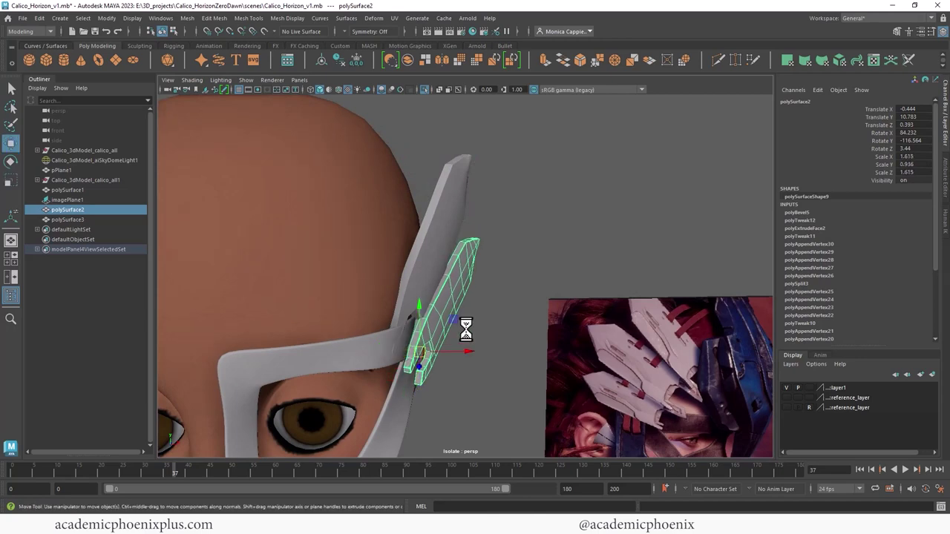
mouse_move(464, 352)
mouse_down()
mouse_move(405, 333)
mouse_move(423, 312)
mouse_up()
key(e)
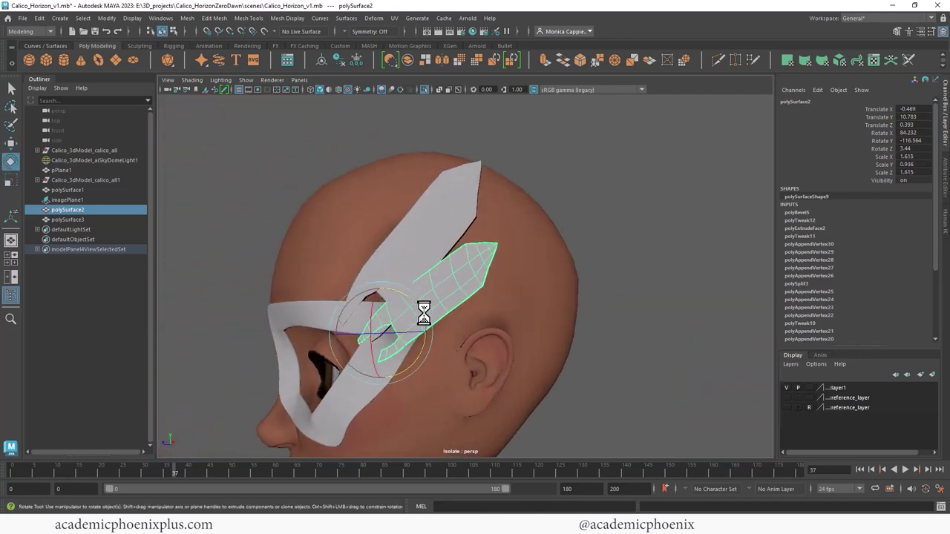
- Tilt the second feather slightly, raise it, and reduce its Scale Y to thin it
click(418, 237)
alt+drag(417, 238, 520, 277)
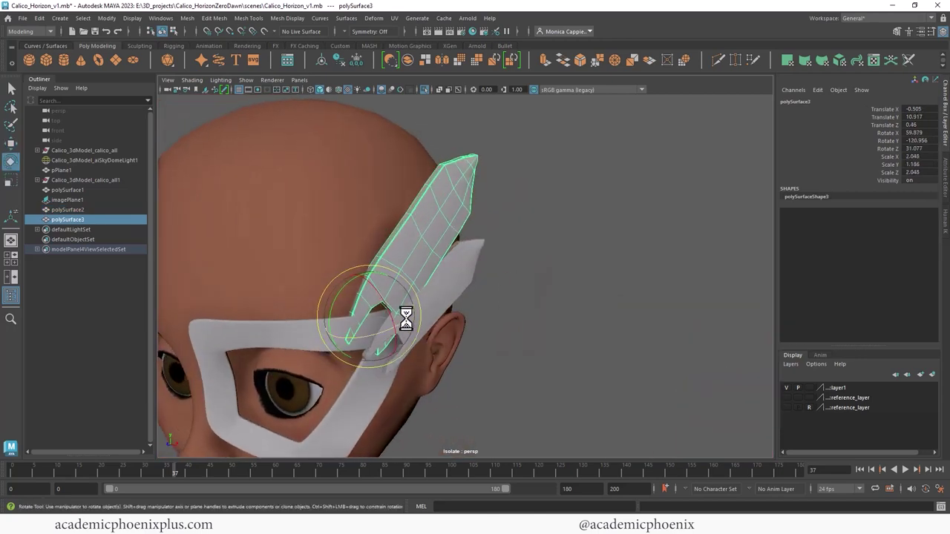
mouse_move(400, 321)
alt+mouse_down()
mouse_move(424, 275)
mouse_move(352, 275)
mouse_move(413, 276)
mouse_move(407, 260)
alt+mouse_up()
mouse_move(406, 259)
alt+mouse_down()
mouse_move(492, 265)
mouse_move(438, 324)
mouse_move(409, 329)
mouse_move(422, 339)
mouse_move(430, 322)
mouse_move(404, 308)
alt+mouse_up()
key(w)
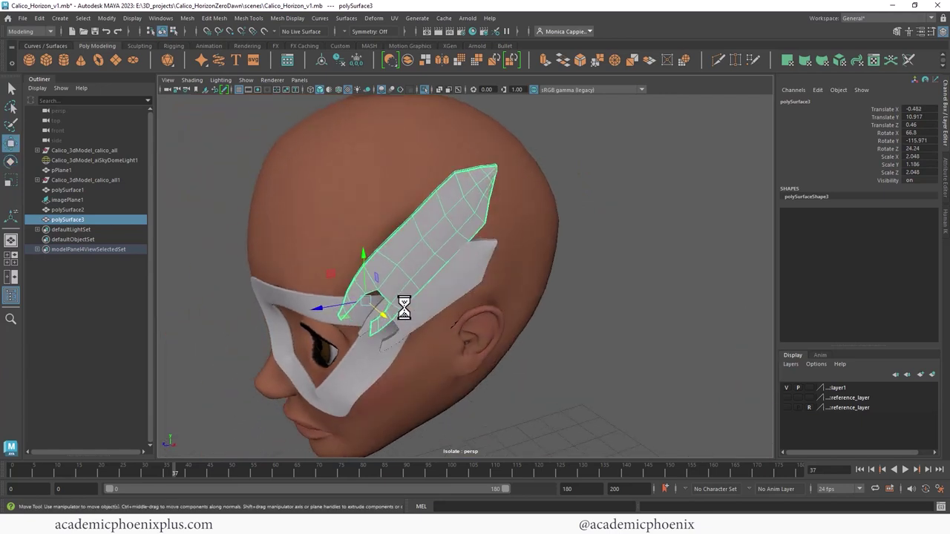
mouse_move(353, 253)
mouse_down()
mouse_move(357, 241)
mouse_move(390, 250)
mouse_move(350, 297)
mouse_move(352, 250)
mouse_move(461, 236)
mouse_move(474, 260)
mouse_move(509, 270)
mouse_up()
key(r)
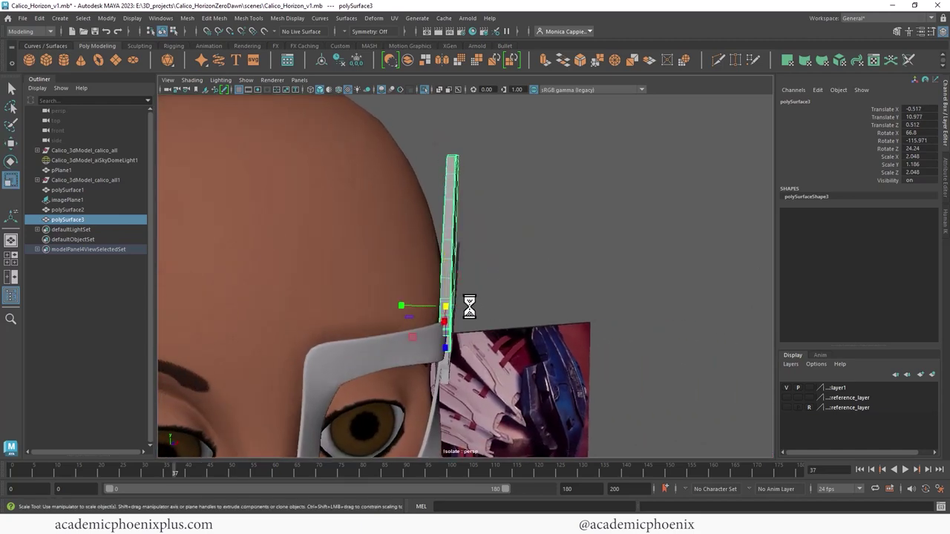
mouse_move(468, 304)
mouse_down()
mouse_move(410, 302)
mouse_move(430, 297)
mouse_move(435, 333)
mouse_move(502, 322)
mouse_move(451, 328)
mouse_move(418, 320)
mouse_move(419, 292)
mouse_move(456, 297)
mouse_move(462, 275)
mouse_move(382, 275)
mouse_move(320, 192)
mouse_move(394, 195)
mouse_move(376, 195)
mouse_move(373, 206)
mouse_move(411, 193)
mouse_up()
key(w)
click(468, 319)
click(426, 275)
- Duplicate the second feather and move and rotate the copy into place beside the others
key(ctrl+d)
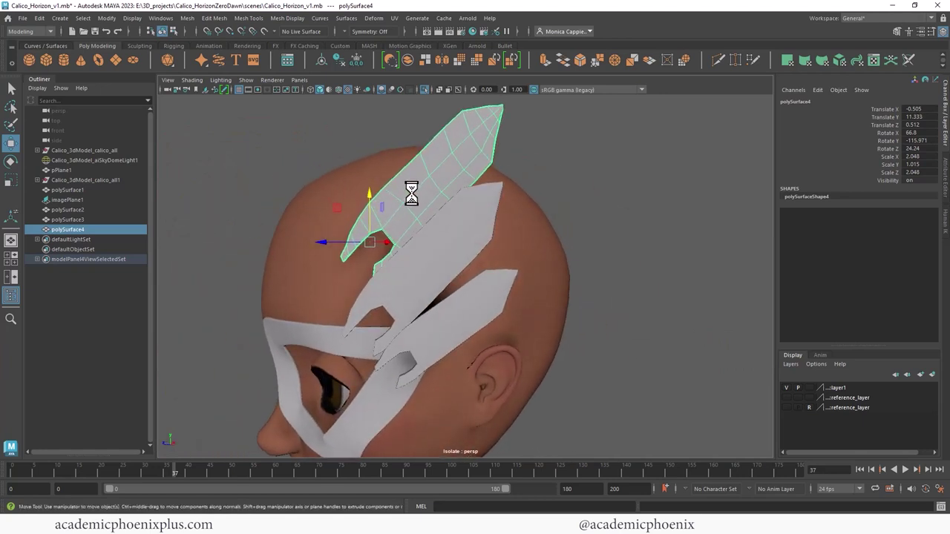
mouse_move(369, 242)
mouse_down()
mouse_move(318, 272)
mouse_move(373, 270)
mouse_up()
key(e)
mouse_move(289, 256)
mouse_down()
mouse_move(271, 253)
mouse_move(333, 265)
mouse_move(418, 256)
mouse_move(418, 248)
mouse_up()
key(w)
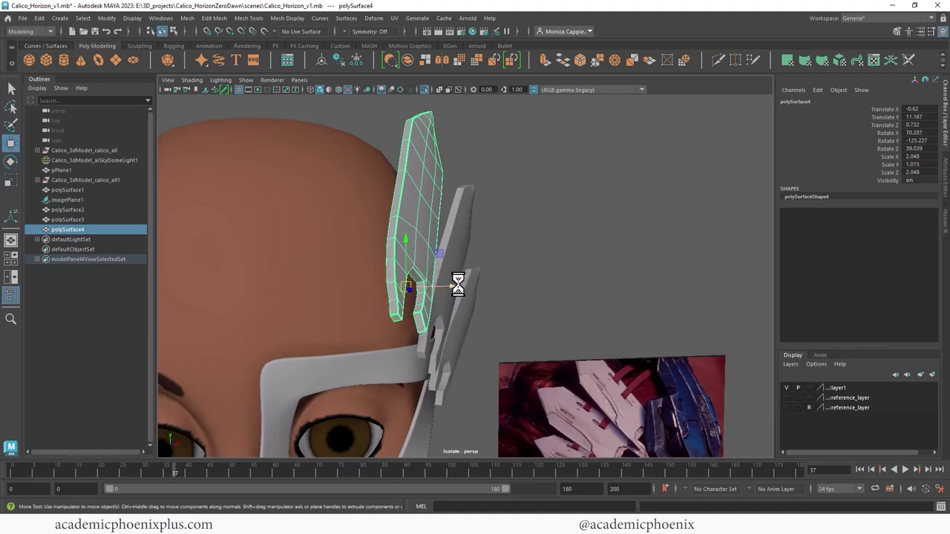
mouse_move(457, 284)
alt+mouse_down()
mouse_move(361, 275)
mouse_move(329, 282)
mouse_move(329, 293)
mouse_move(346, 270)
mouse_move(355, 280)
mouse_move(494, 250)
mouse_move(303, 284)
alt+mouse_up()
key(e)
- Check the feathers from a side view, selecting the first and second in turn
click(572, 250)
mouse_move(572, 250)
alt+mouse_down()
mouse_move(474, 246)
mouse_move(453, 259)
mouse_move(455, 250)
mouse_move(494, 255)
mouse_move(470, 322)
mouse_move(532, 309)
mouse_move(450, 276)
mouse_move(435, 304)
mouse_move(378, 303)
mouse_move(411, 272)
mouse_move(490, 272)
mouse_move(403, 301)
mouse_move(371, 278)
mouse_move(470, 303)
mouse_move(530, 290)
alt+mouse_up()
click(470, 322)
scroll(495, 314, up, 3)
click(451, 276)
key(w)
click(419, 318)
click(540, 237)
mouse_move(539, 237)
alt+mouse_down()
mouse_move(550, 238)
mouse_move(540, 244)
alt+mouse_up()
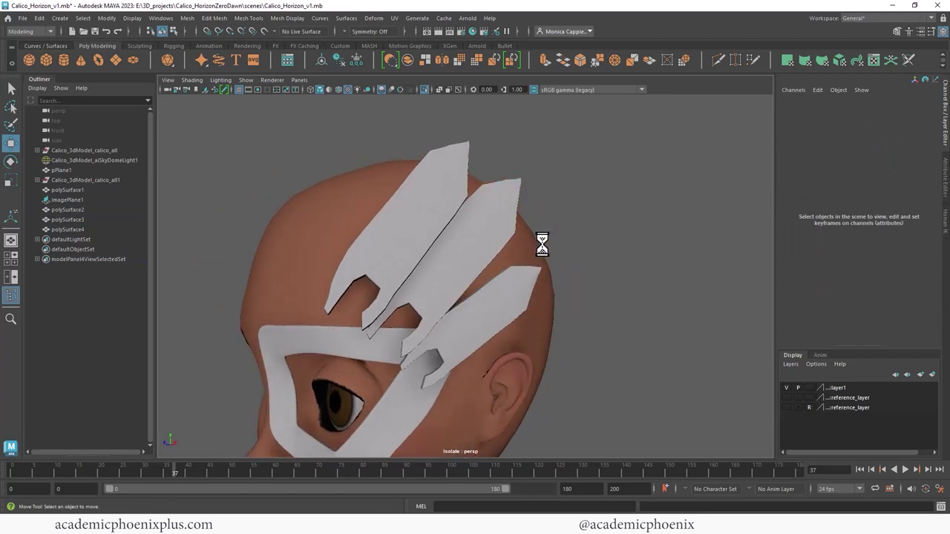
- Nudge the second feather up and right, and rotate the third closer to the head
click(467, 272)
alt+drag(497, 267, 484, 270)
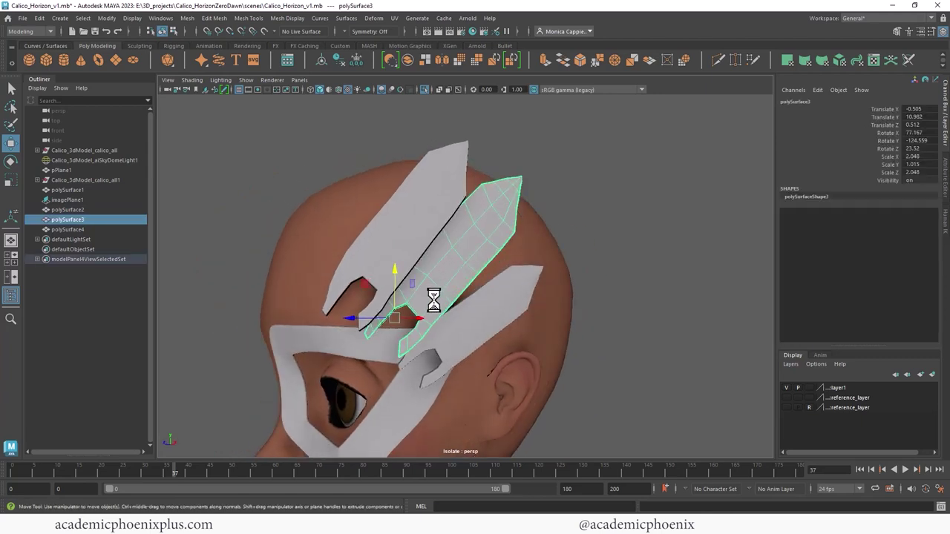
mouse_move(395, 317)
mouse_down()
mouse_move(398, 297)
mouse_move(366, 307)
mouse_move(367, 292)
mouse_move(445, 306)
mouse_move(430, 308)
mouse_up()
click(411, 223)
key(e)
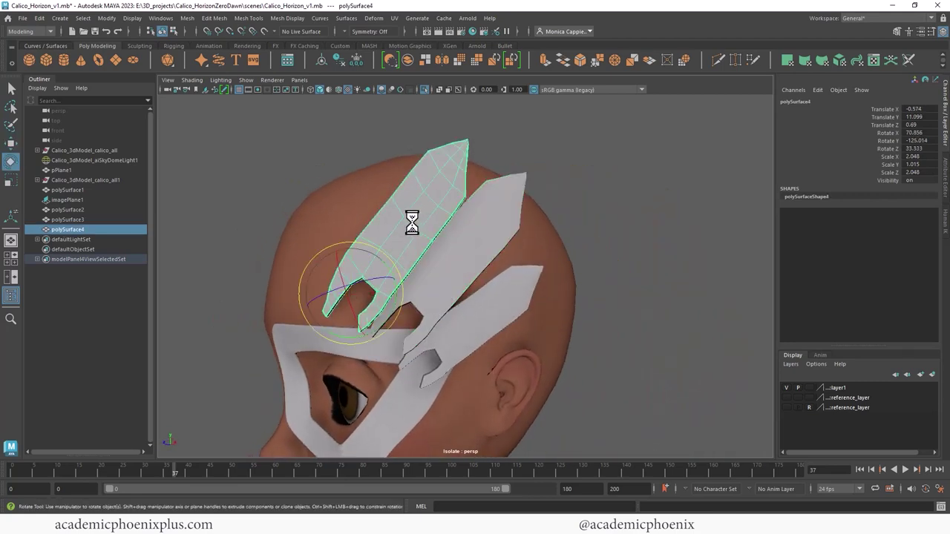
click(576, 233)
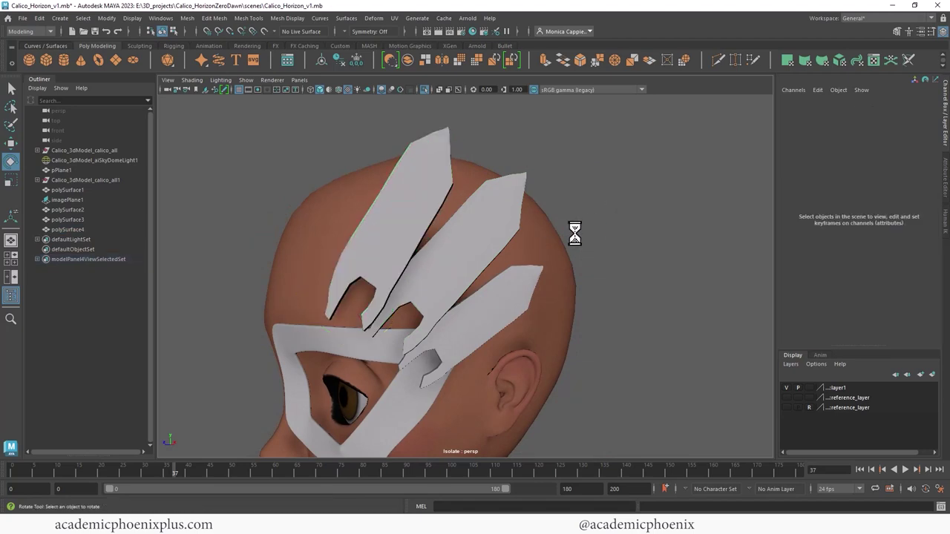
mouse_move(577, 233)
alt+mouse_down()
mouse_move(649, 227)
mouse_move(485, 263)
alt+mouse_up()
click(481, 265)
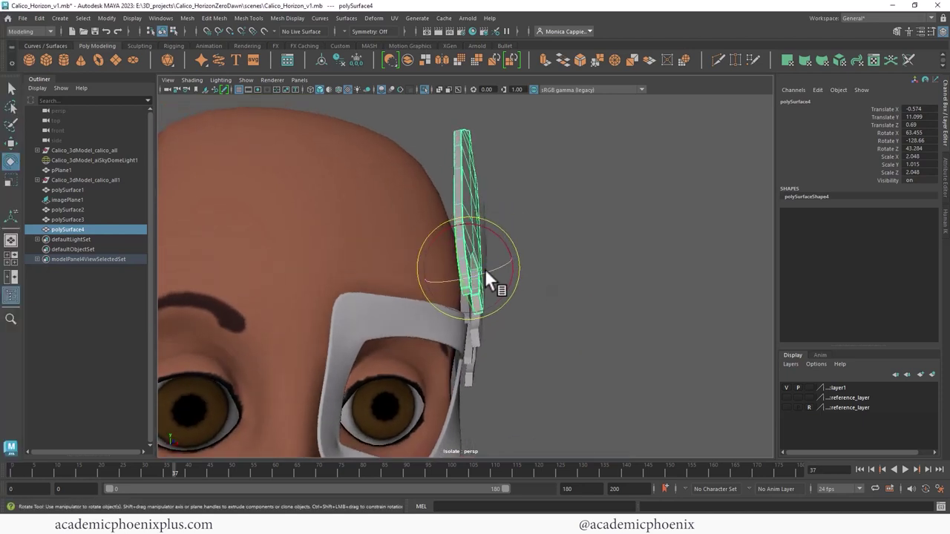
mouse_move(485, 269)
mouse_down()
mouse_move(463, 280)
mouse_move(564, 274)
mouse_move(489, 331)
mouse_up()
- Zoom out and orbit to review the three feathers on the whole head
click(463, 280)
click(483, 330)
click(565, 321)
alt+right_drag(566, 321, 362, 221)
mouse_move(362, 220)
alt+mouse_down()
mouse_move(471, 241)
mouse_move(472, 257)
mouse_move(363, 250)
mouse_move(373, 227)
alt+mouse_up()
alt+right_drag(372, 223, 445, 246)
mouse_move(445, 245)
alt+mouse_down()
mouse_move(400, 262)
mouse_move(498, 261)
mouse_move(402, 268)
alt+mouse_up()
- Rotate the third feather slightly to refine the fan
click(426, 272)
scroll(424, 283, up, 2)
click(478, 276)
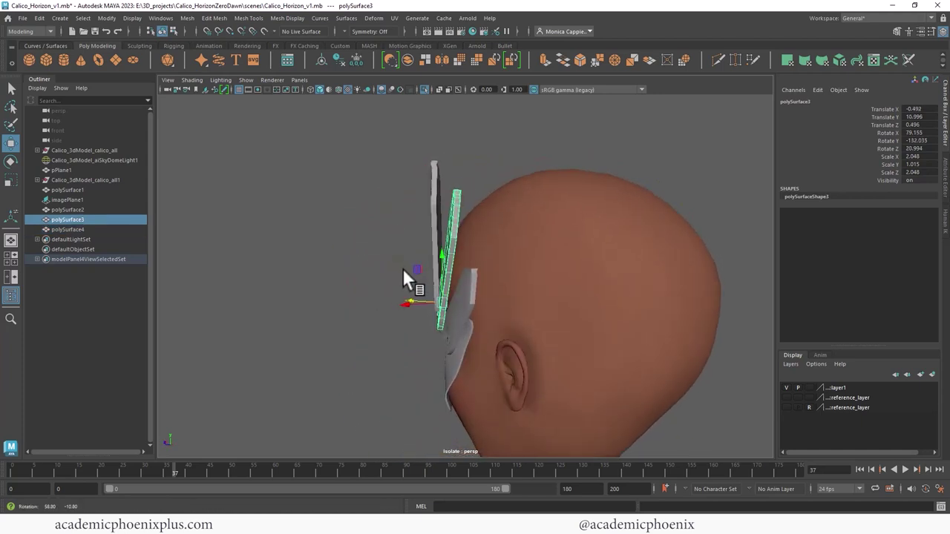
key(e)
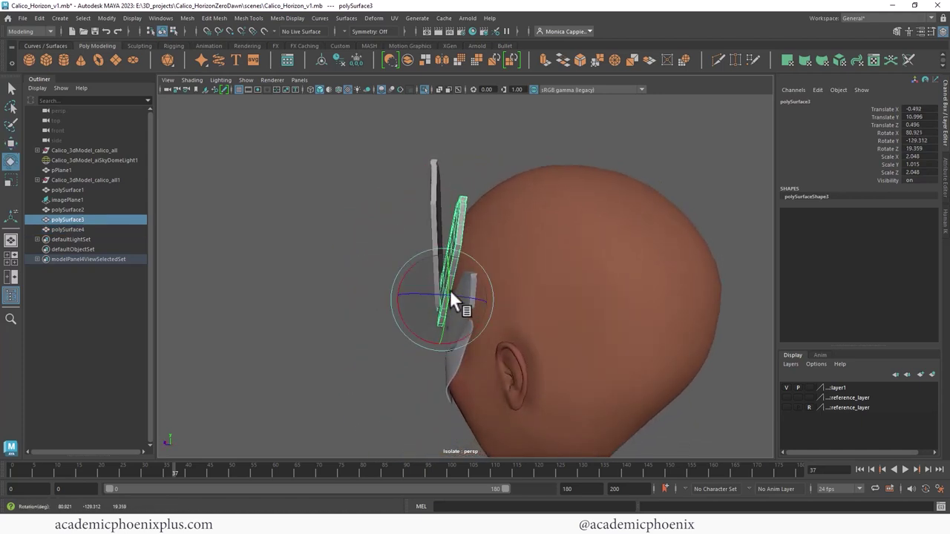
click(435, 219)
mouse_move(446, 247)
mouse_down()
mouse_move(435, 265)
mouse_move(440, 339)
mouse_move(518, 338)
mouse_move(486, 343)
mouse_move(587, 213)
mouse_up()
click(434, 265)
alt+middle_drag(587, 213, 389, 226)
alt+right_drag(567, 235, 438, 236)
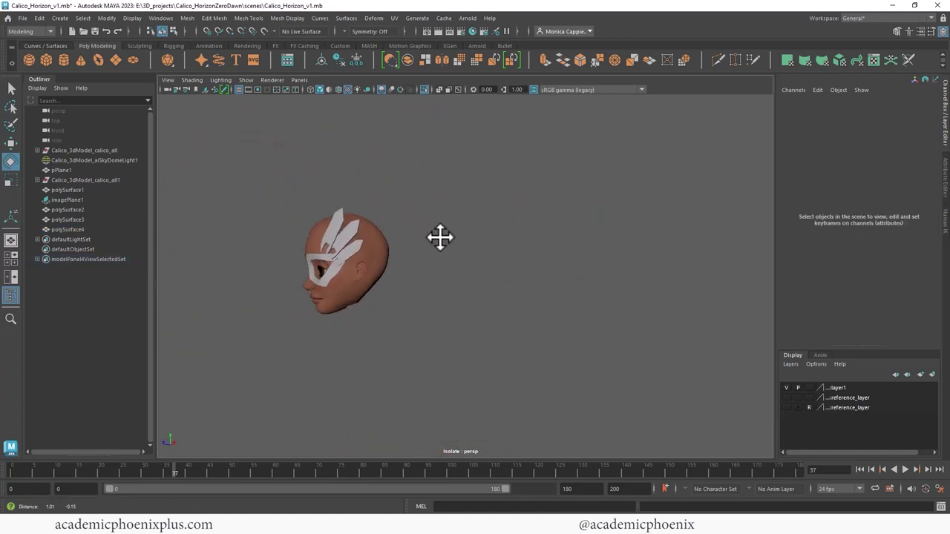
mouse_move(439, 235)
alt+mouse_down()
mouse_move(586, 279)
mouse_move(450, 268)
mouse_move(479, 216)
mouse_move(534, 263)
alt+mouse_up()
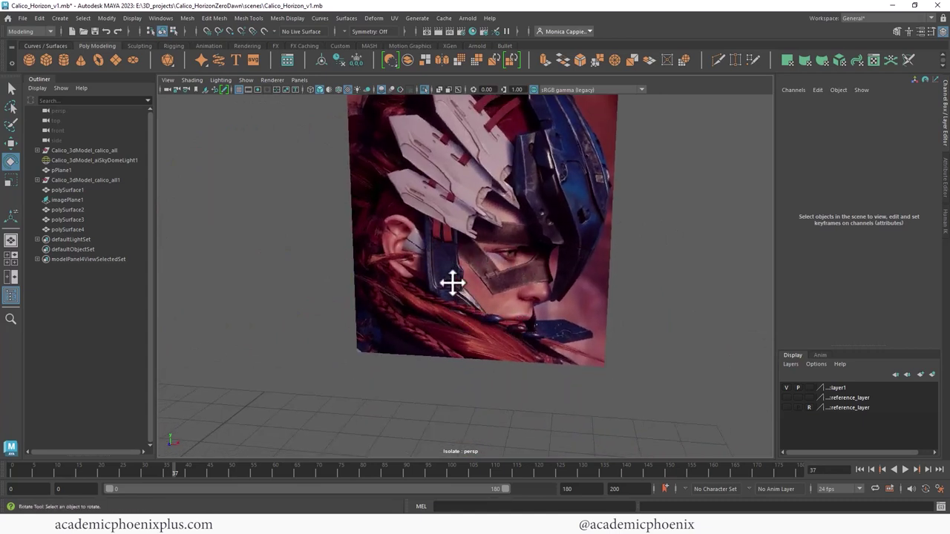
mouse_move(259, 216)
alt+mouse_down()
mouse_move(430, 269)
mouse_move(371, 231)
alt+mouse_up()
mouse_move(371, 231)
alt+right_down()
mouse_move(377, 244)
mouse_move(343, 248)
alt+right_up()
- Frame the head, make it Live, and start Quad Draw from the Modeling Toolkit
click(408, 256)
key(f)
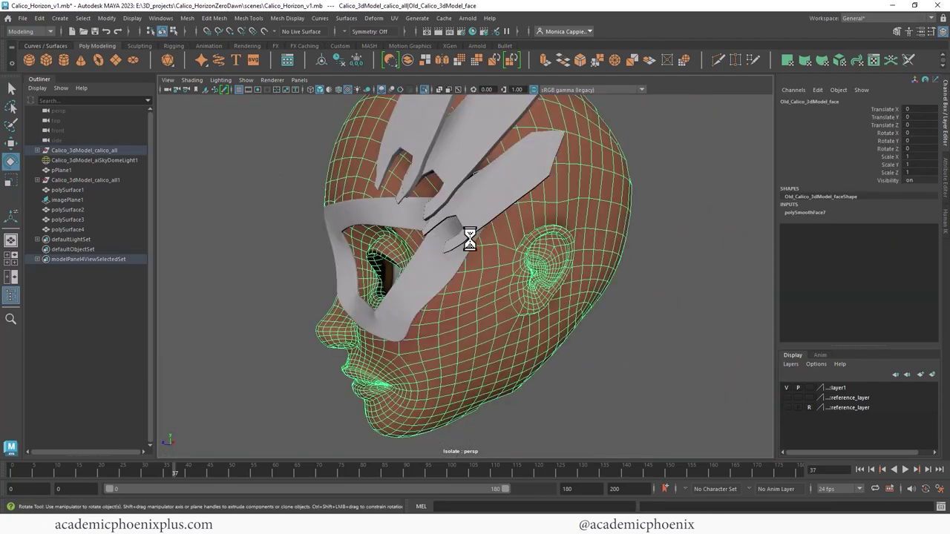
mouse_move(456, 238)
alt+mouse_down()
mouse_move(433, 299)
mouse_move(464, 252)
alt+mouse_up()
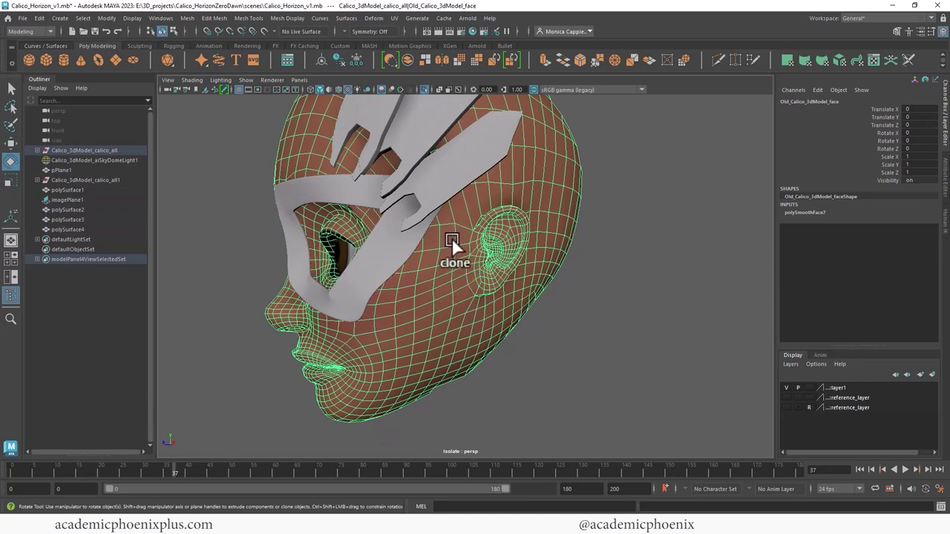
click(265, 30)
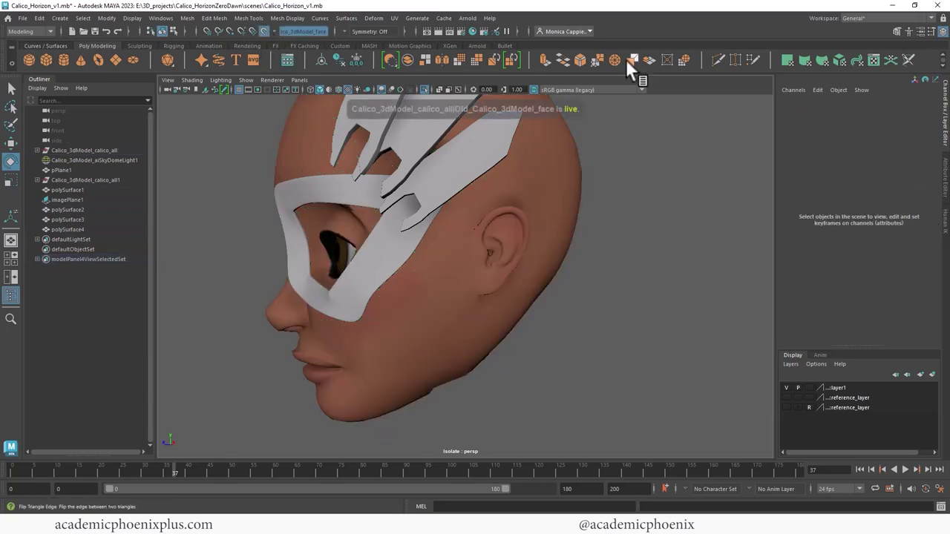
click(899, 30)
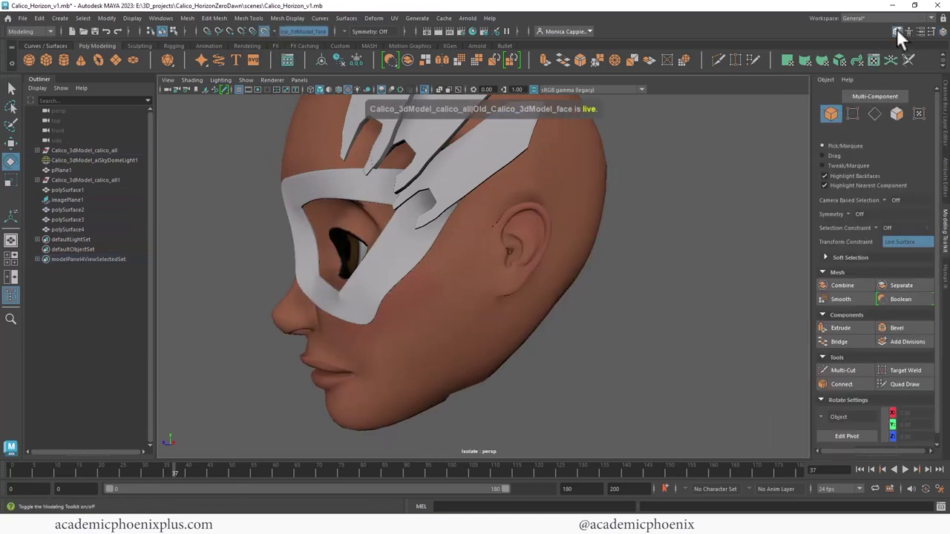
click(898, 384)
mouse_move(519, 212)
alt+mouse_down()
mouse_move(556, 265)
mouse_move(592, 250)
alt+mouse_up()
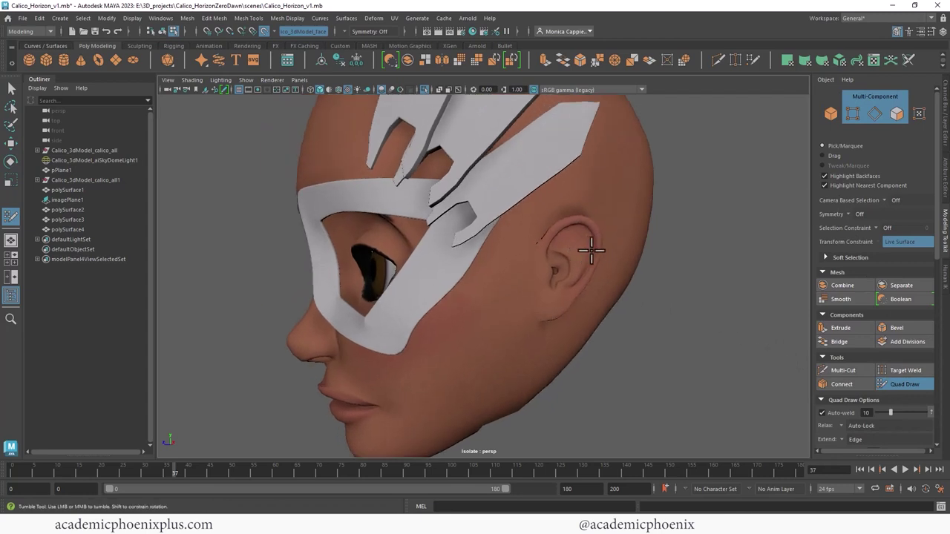
mouse_move(591, 250)
alt+middle_down()
mouse_move(568, 230)
mouse_move(577, 304)
alt+middle_up()
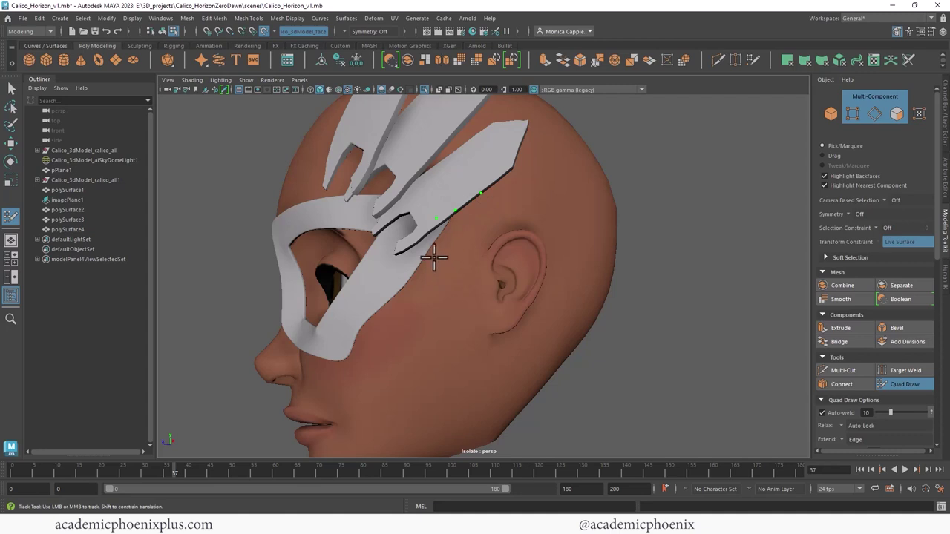
alt+drag(470, 238, 455, 224)
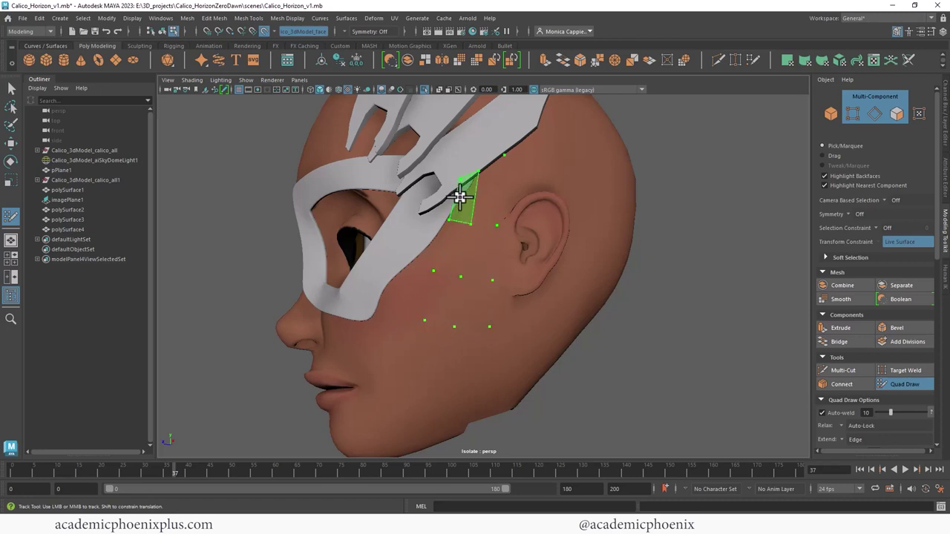
- Place points down the cheek and fill them into a column of quad faces
shift+click(460, 197)
shift+click(487, 197)
shift+click(452, 245)
shift+click(476, 255)
shift+click(446, 304)
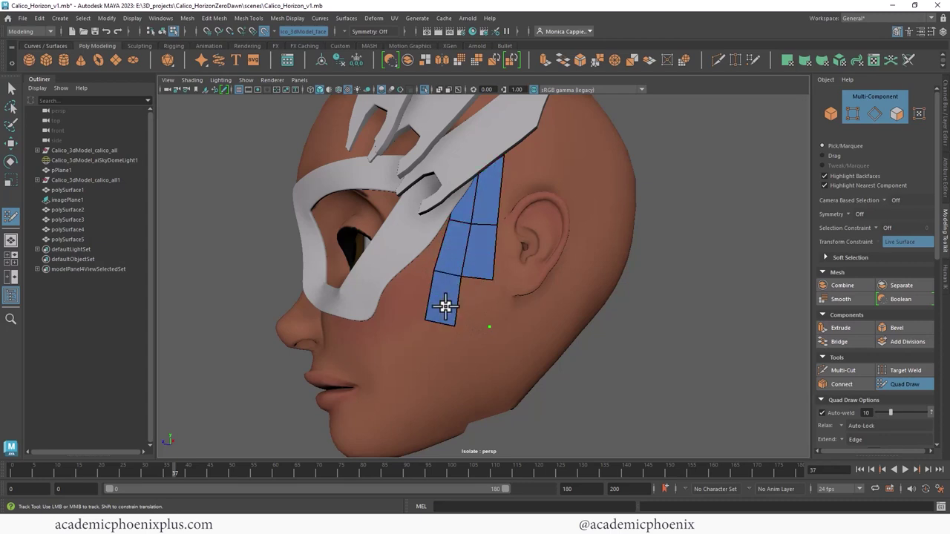
shift+click(474, 306)
alt+drag(483, 206, 473, 268)
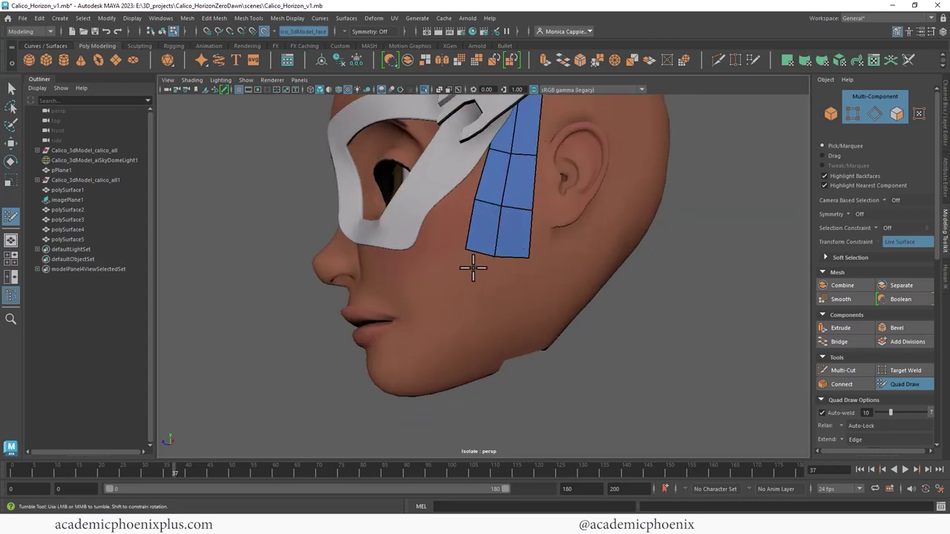
alt+drag(449, 222, 445, 241)
alt+middle_drag(445, 241, 501, 256)
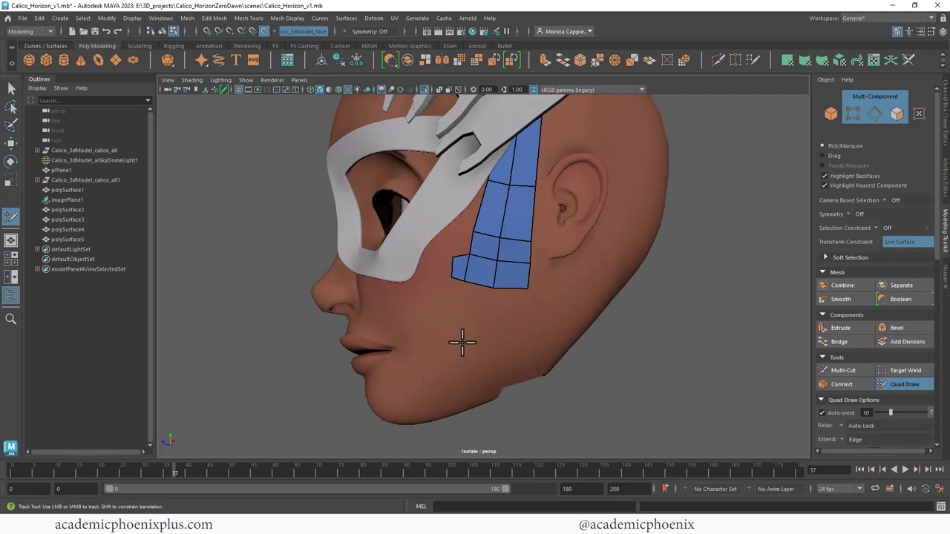
alt+middle_drag(478, 298, 492, 277)
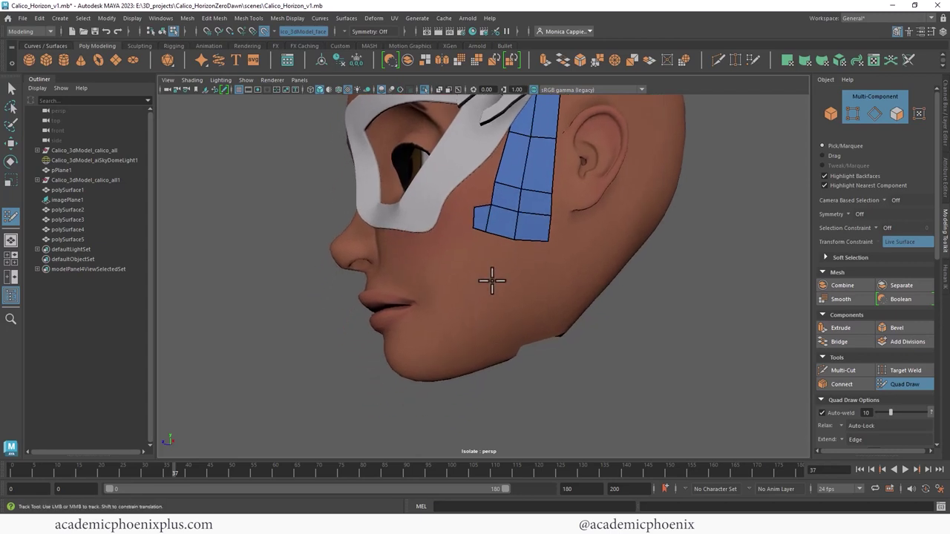
alt+drag(492, 278, 503, 292)
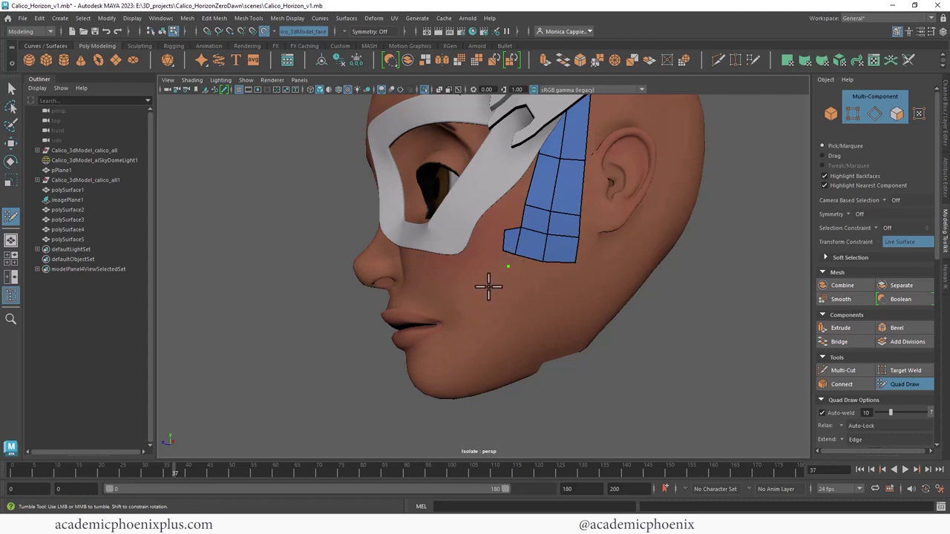
- Place four retopology points on the lower cheek and fill them with a quad
click(455, 331)
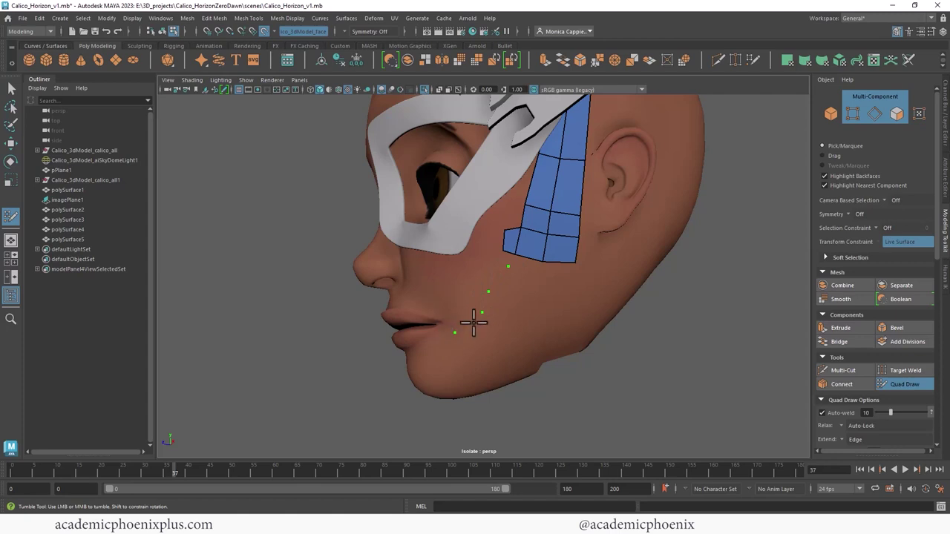
click(481, 286)
drag(474, 310, 466, 307)
click(510, 364)
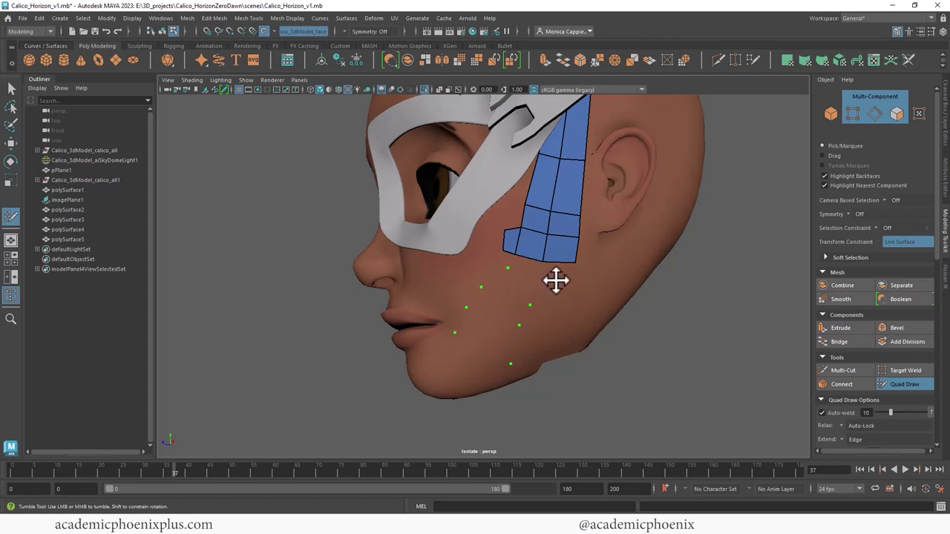
click(561, 281)
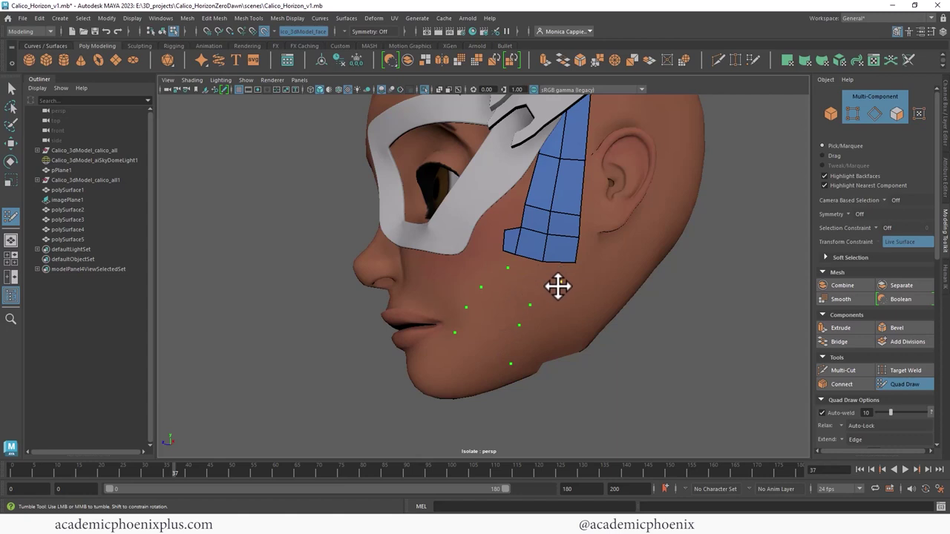
shift+click(486, 344)
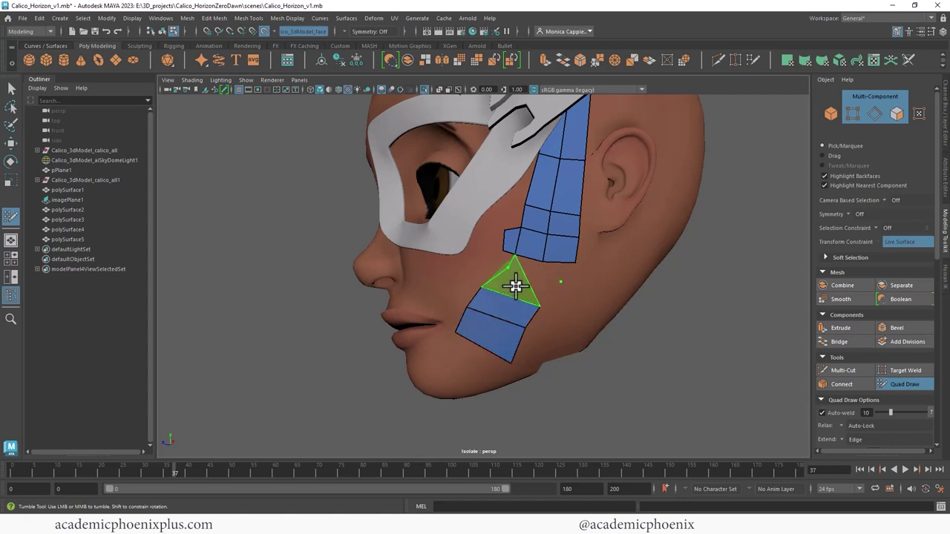
- Add quads toward the upper cheek patch, insert an edge loop, and weld the corner
shift+click(522, 297)
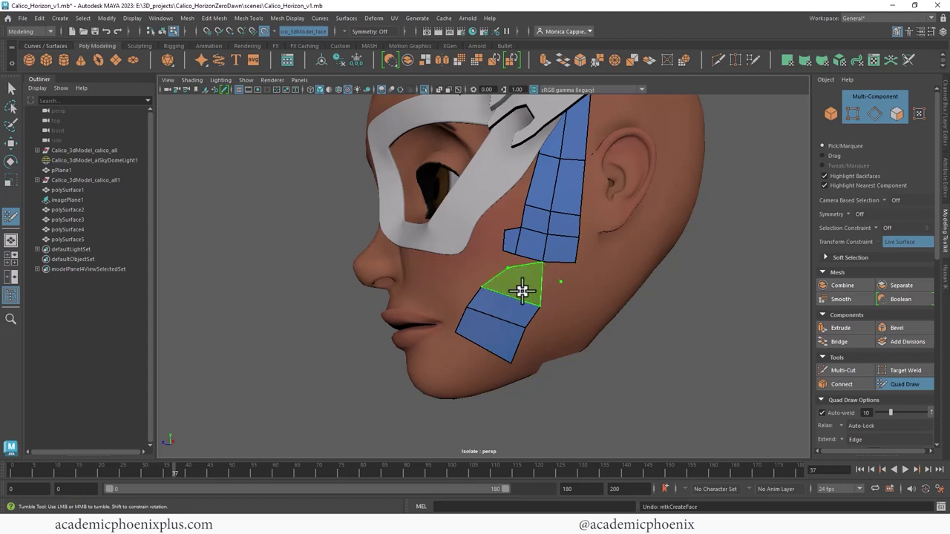
shift+click(525, 294)
ctrl+click(472, 346)
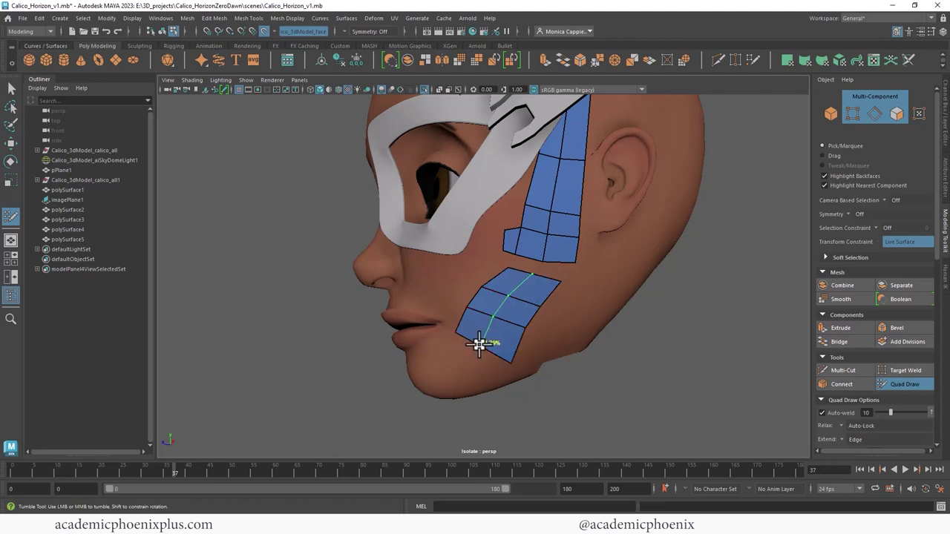
drag(513, 282, 569, 265)
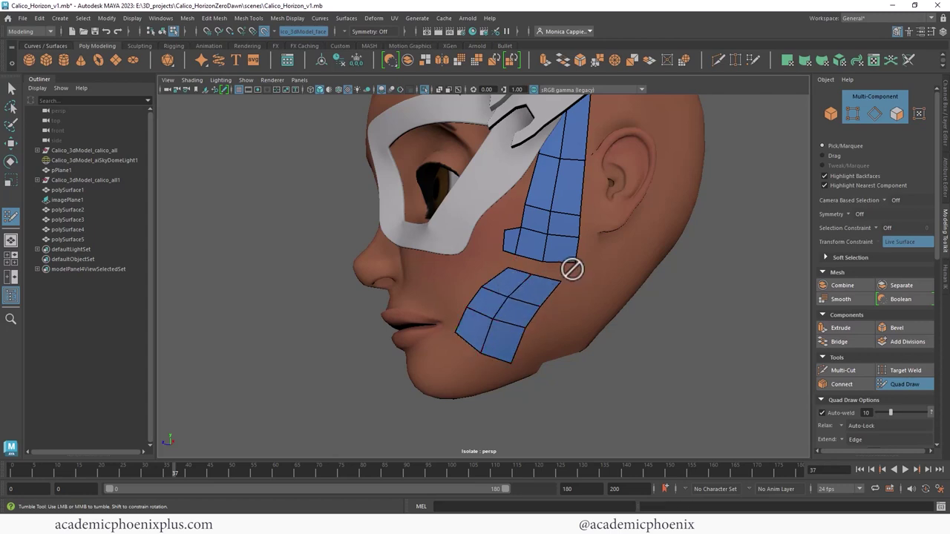
drag(508, 269, 514, 253)
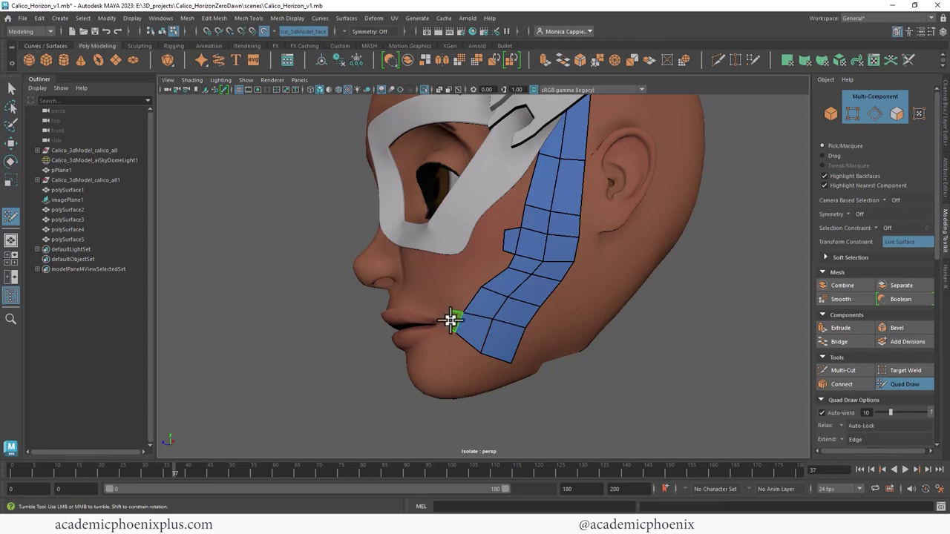
- Add faces at the mouth corner and a chin quad, then finish quad drawing
shift+click(451, 320)
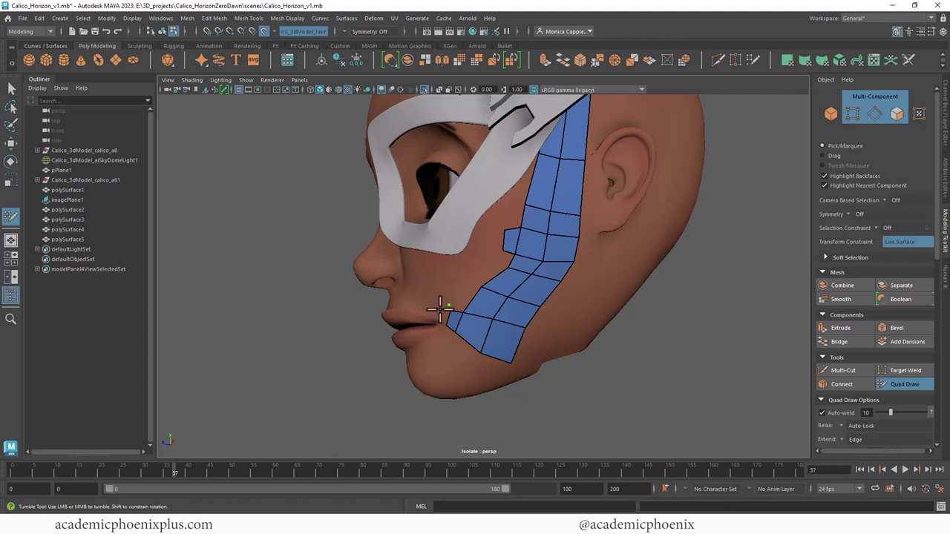
shift+click(441, 319)
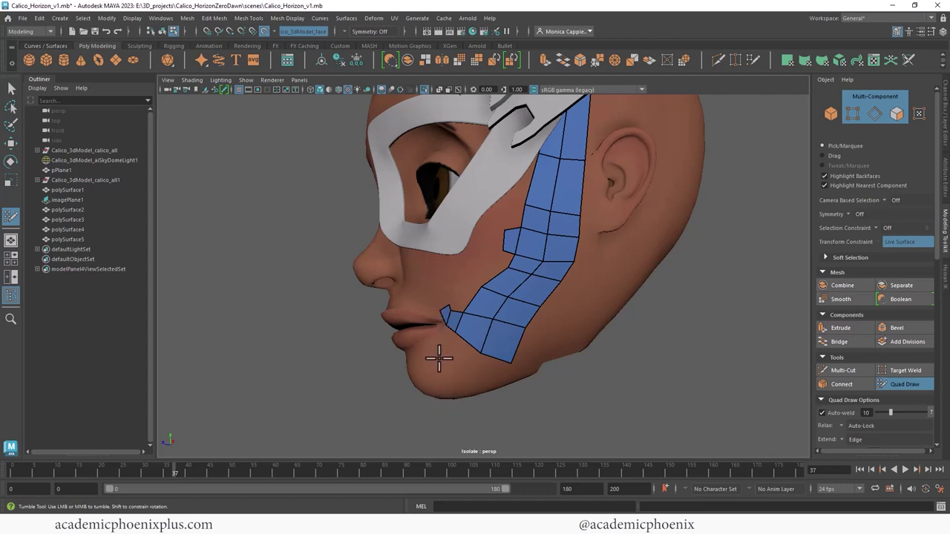
click(485, 387)
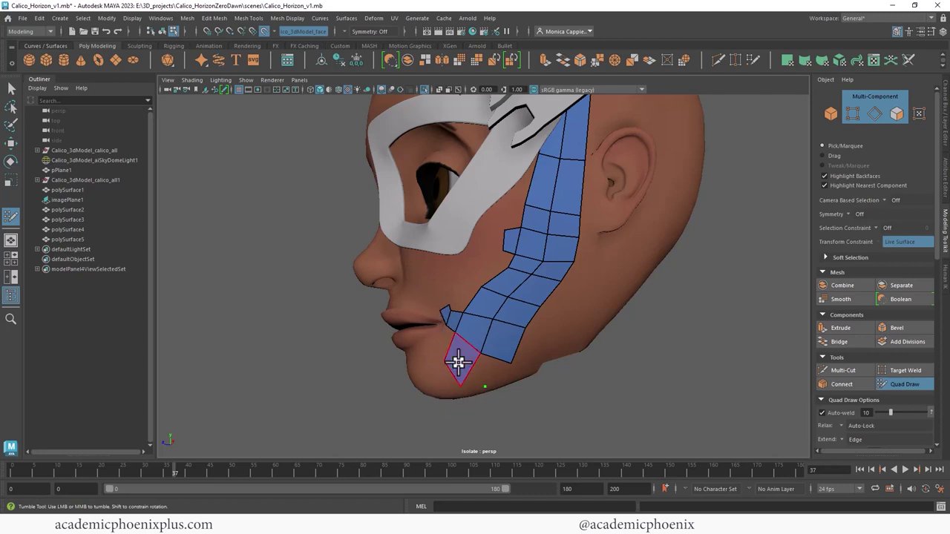
shift+click(483, 377)
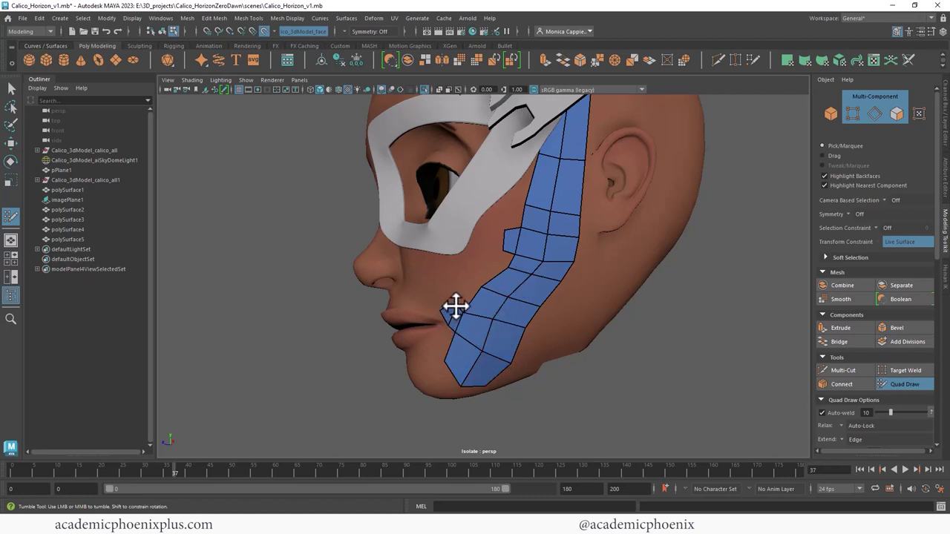
right_drag(532, 232, 552, 236)
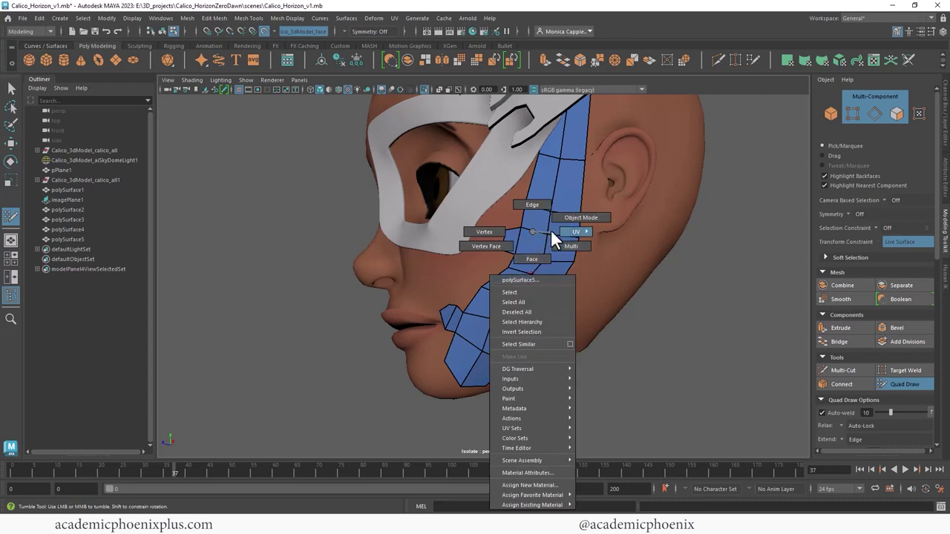
click(890, 383)
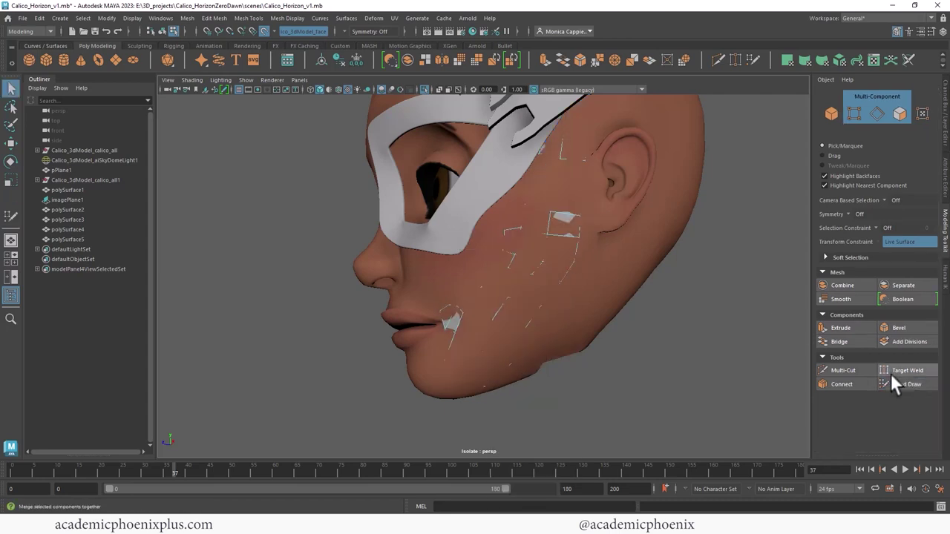
- Put the strap mesh back in object mode and scale it up to 1.10
click(270, 32)
right_click(573, 158)
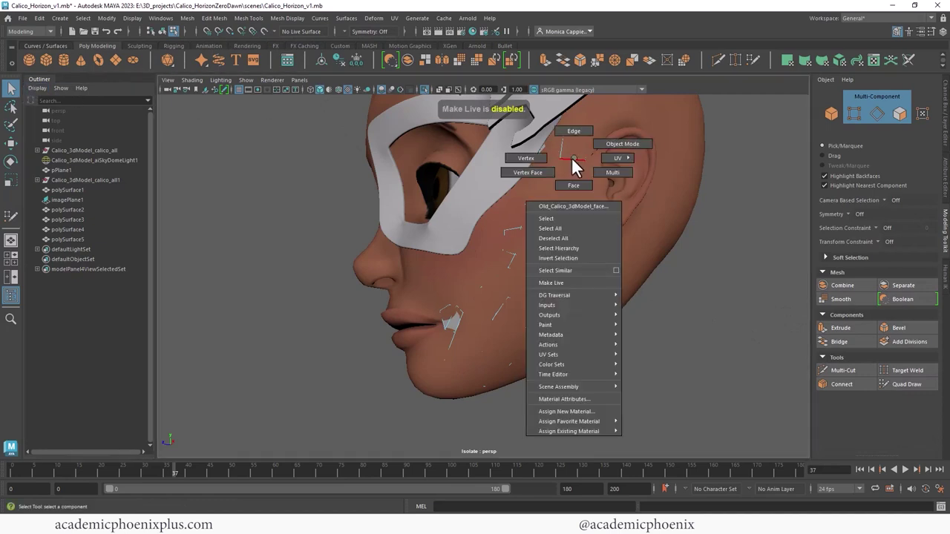
click(621, 144)
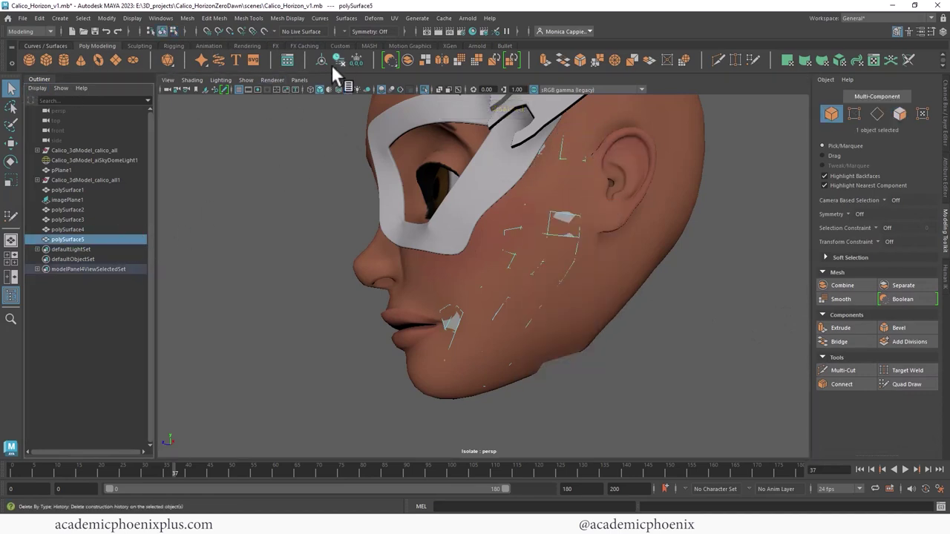
mouse_move(344, 119)
alt+mouse_down()
mouse_move(576, 233)
mouse_move(497, 231)
alt+mouse_up()
key(w)
scroll(562, 240, down, 5)
key(r)
drag(377, 296, 434, 306)
mouse_move(434, 305)
alt+right_down()
mouse_move(543, 281)
mouse_move(568, 256)
alt+right_up()
- Nudge the chin face f[9] into place from a side view
alt+drag(568, 255, 532, 262)
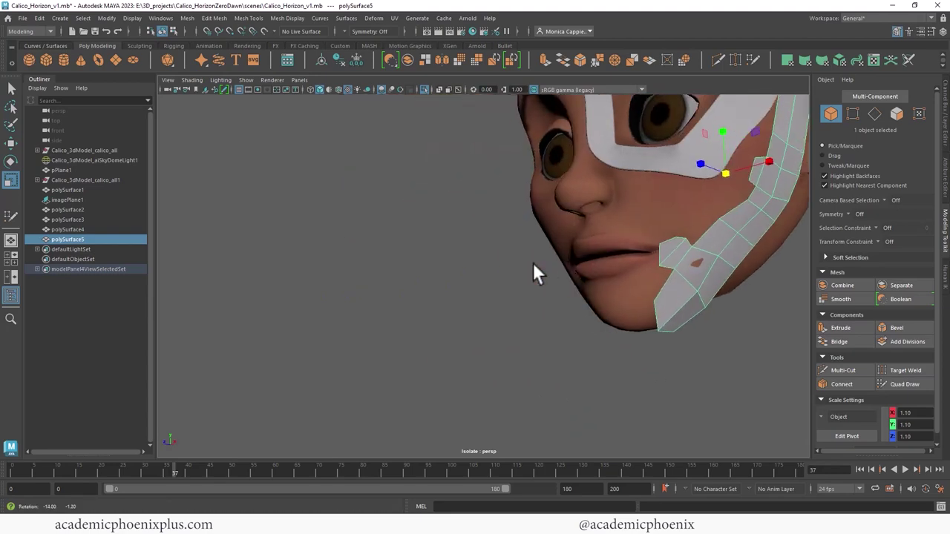
alt+middle_drag(532, 263, 505, 268)
right_drag(470, 239, 474, 268)
click(460, 269)
key(w)
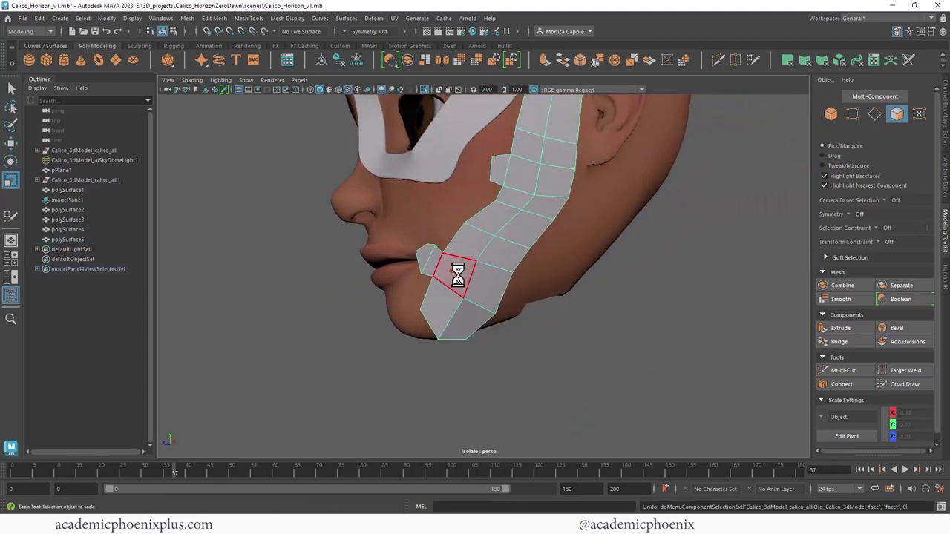
alt+drag(471, 269, 455, 280)
drag(208, 415, 203, 418)
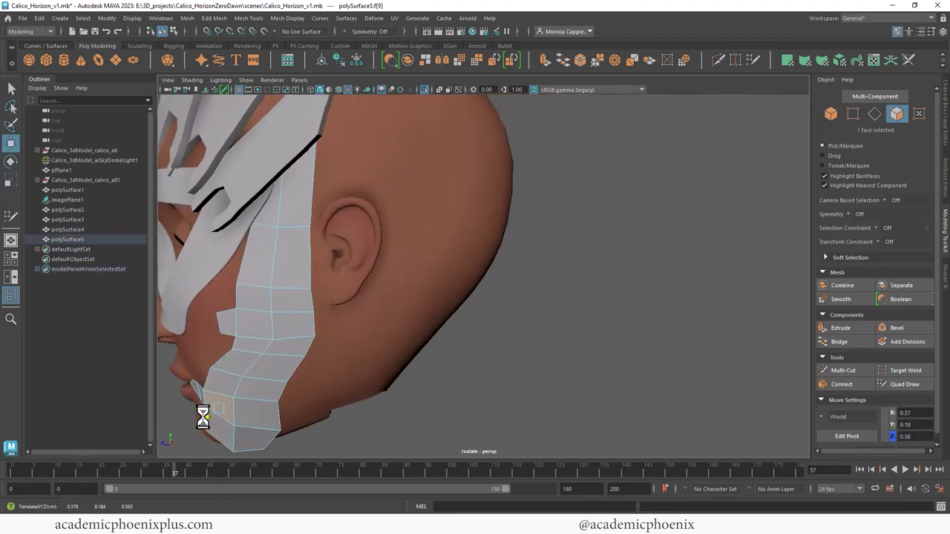
- Select all 21 strap faces and extrude them
mouse_move(202, 418)
alt+right_down()
mouse_move(223, 328)
mouse_move(319, 322)
mouse_move(436, 264)
mouse_move(378, 166)
alt+right_up()
mouse_move(378, 165)
mouse_down()
mouse_move(484, 341)
mouse_move(475, 304)
mouse_up()
mouse_move(439, 278)
alt+middle_down()
mouse_move(416, 253)
mouse_move(526, 244)
alt+middle_up()
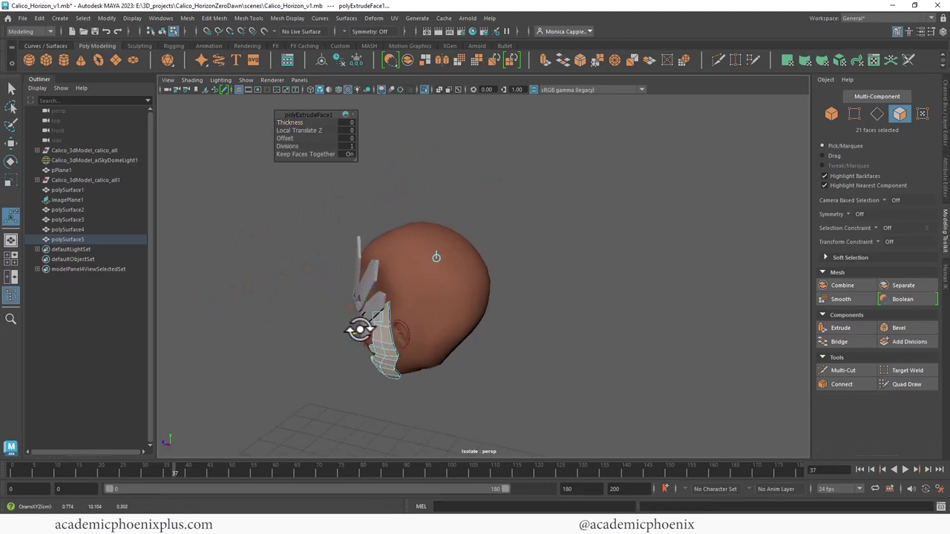
- Return the thickened strap polySurface5 to object mode, show it unsmoothed, and frame it
right_drag(414, 230, 531, 238)
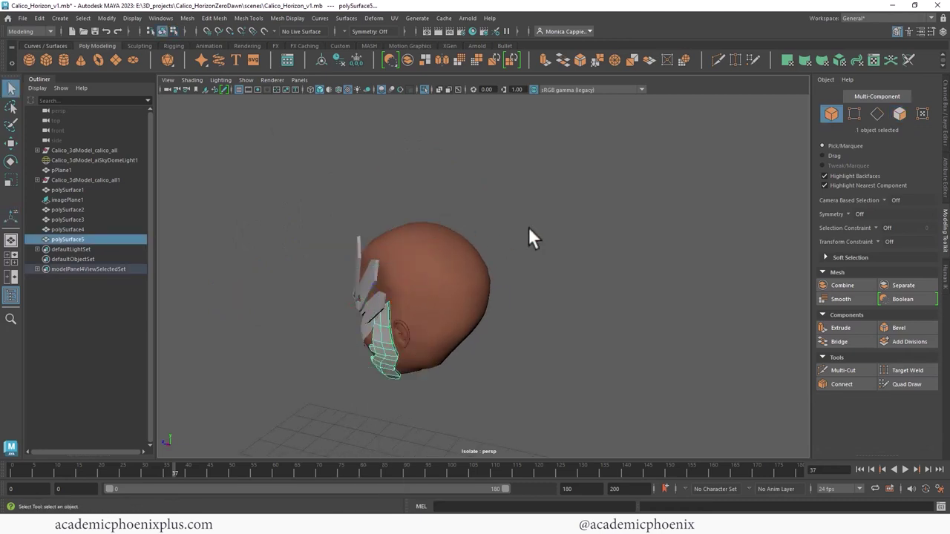
mouse_move(530, 237)
alt+mouse_down()
mouse_move(549, 275)
mouse_move(598, 261)
mouse_move(641, 278)
mouse_move(596, 284)
mouse_move(670, 295)
mouse_move(602, 298)
mouse_move(590, 254)
mouse_move(532, 273)
alt+mouse_up()
key(3)
click(596, 284)
click(546, 298)
key(f)
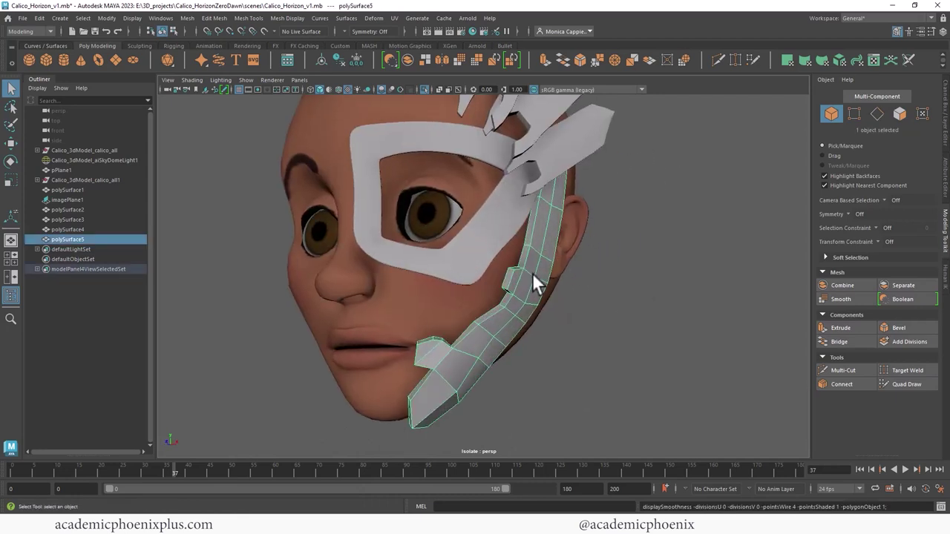
- In edge mode, select a border edge loop along the strap plus one more edge
right_drag(532, 273, 531, 193)
double_click(525, 254)
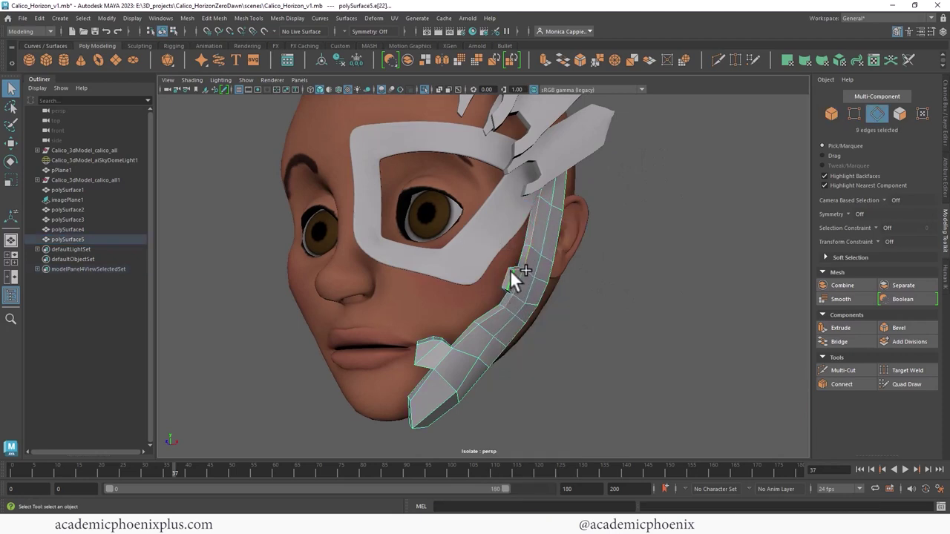
shift+click(504, 283)
- Add the strap's border edges under the chin and along the rear side
shift+click(410, 406)
mouse_move(410, 407)
alt+mouse_down()
mouse_move(547, 346)
mouse_move(518, 360)
alt+mouse_up()
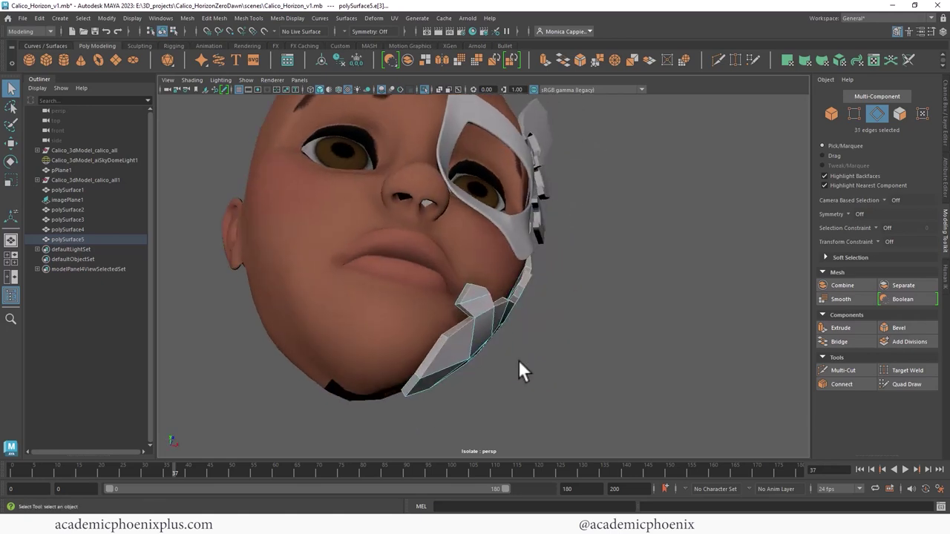
shift+click(408, 377)
alt+drag(408, 377, 405, 343)
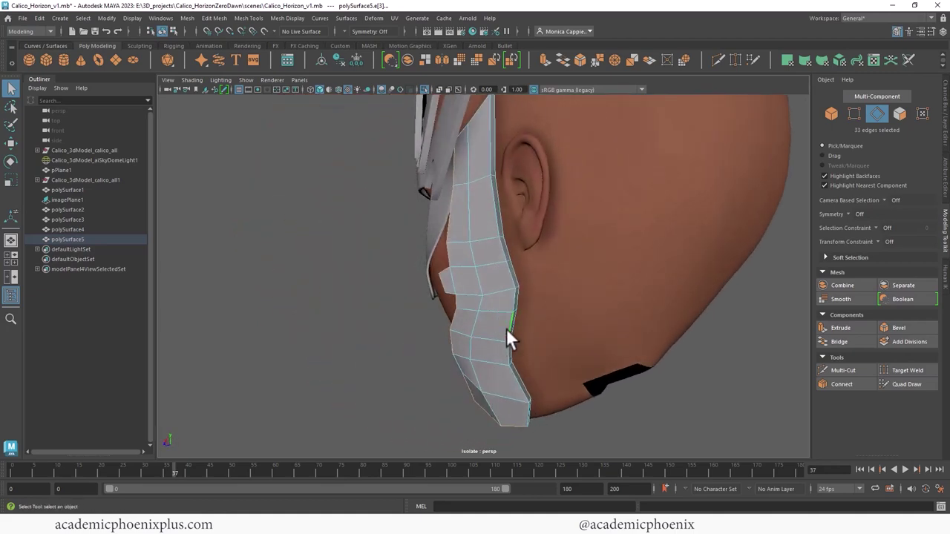
shift+double_click(513, 348)
mouse_move(525, 218)
alt+mouse_down()
mouse_move(479, 322)
mouse_move(508, 241)
mouse_move(487, 370)
mouse_move(464, 360)
mouse_move(434, 385)
alt+mouse_up()
shift+click(482, 322)
shift+click(456, 349)
shift+click(438, 346)
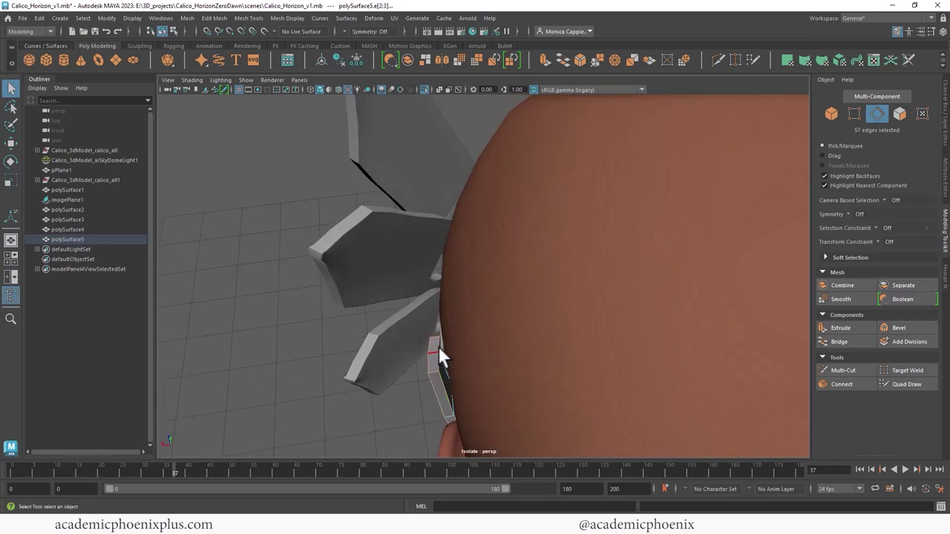
- Drop stray edges from the selection around the strap near the ear
mouse_move(438, 345)
alt+mouse_down()
mouse_move(430, 255)
mouse_move(502, 212)
alt+mouse_up()
mouse_move(502, 212)
alt+middle_down()
mouse_move(509, 256)
mouse_move(484, 261)
alt+middle_up()
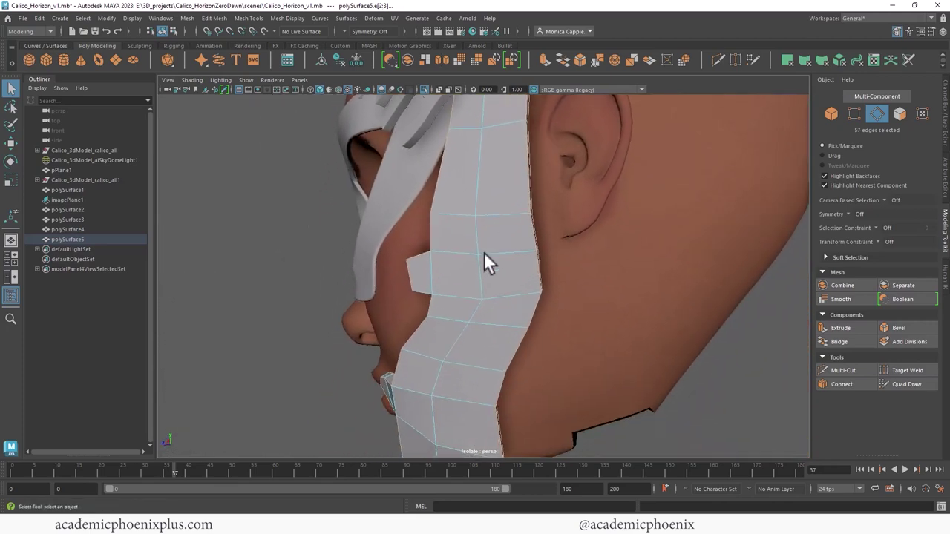
mouse_move(484, 260)
alt+mouse_down()
mouse_move(542, 259)
mouse_move(527, 259)
alt+mouse_up()
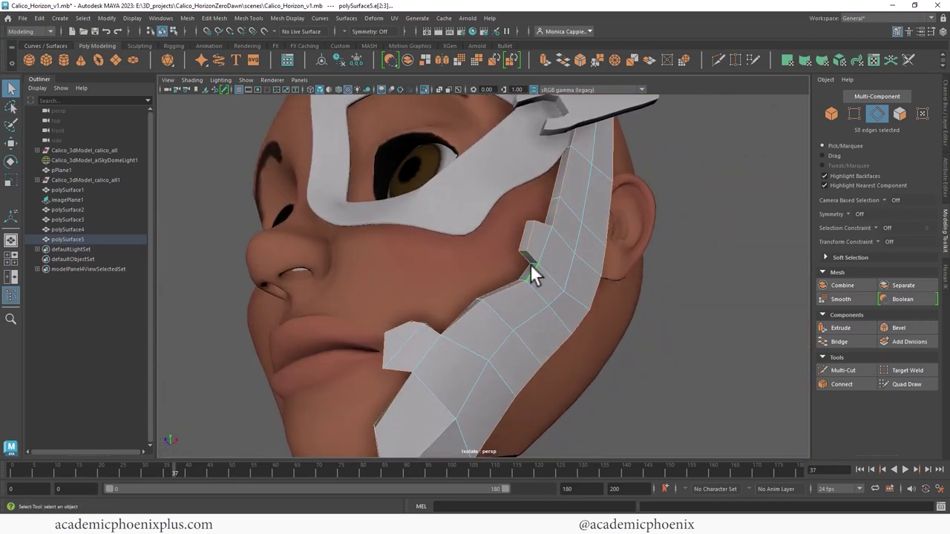
alt+right_drag(532, 263, 721, 247)
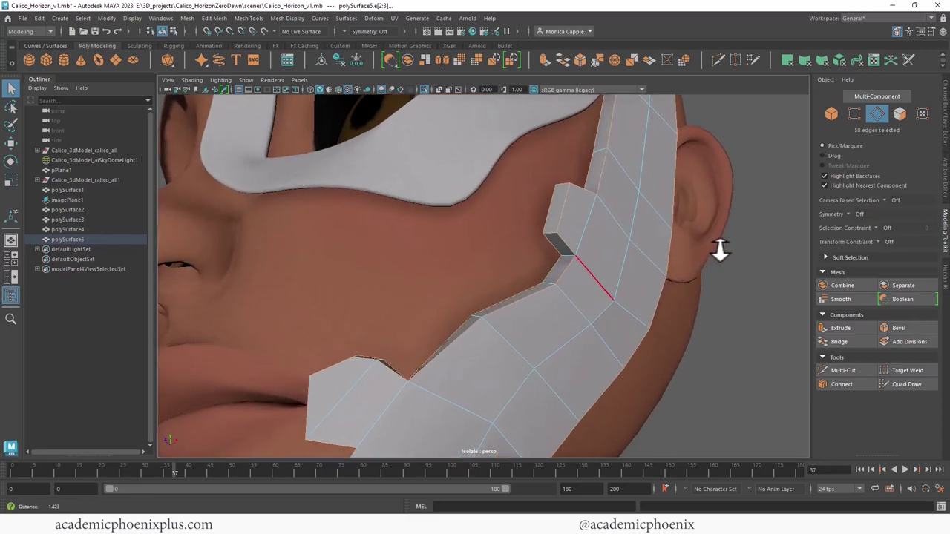
mouse_move(720, 248)
alt+mouse_down()
mouse_move(630, 263)
mouse_move(578, 293)
alt+mouse_up()
alt+drag(591, 256, 609, 272)
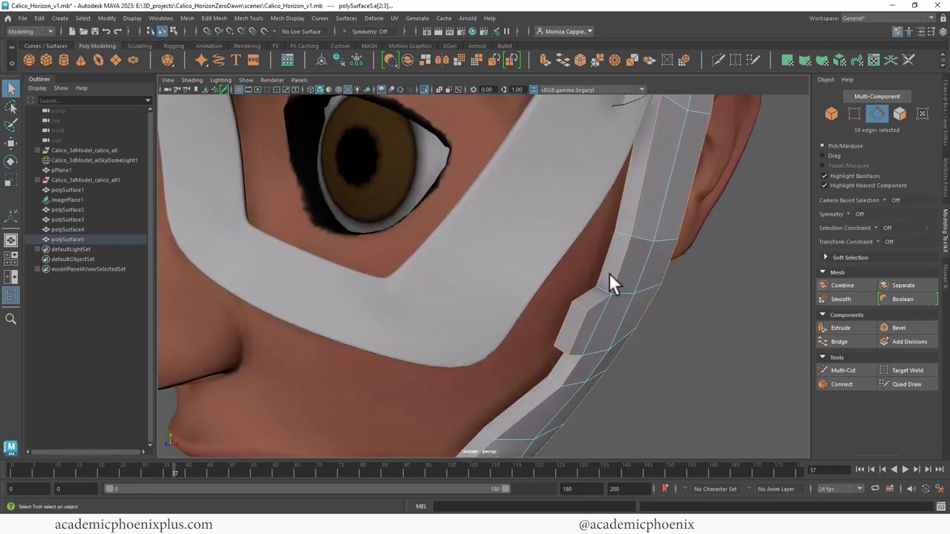
ctrl+click(602, 288)
ctrl+click(600, 287)
alt+right_drag(601, 288, 702, 269)
alt+middle_drag(702, 270, 604, 252)
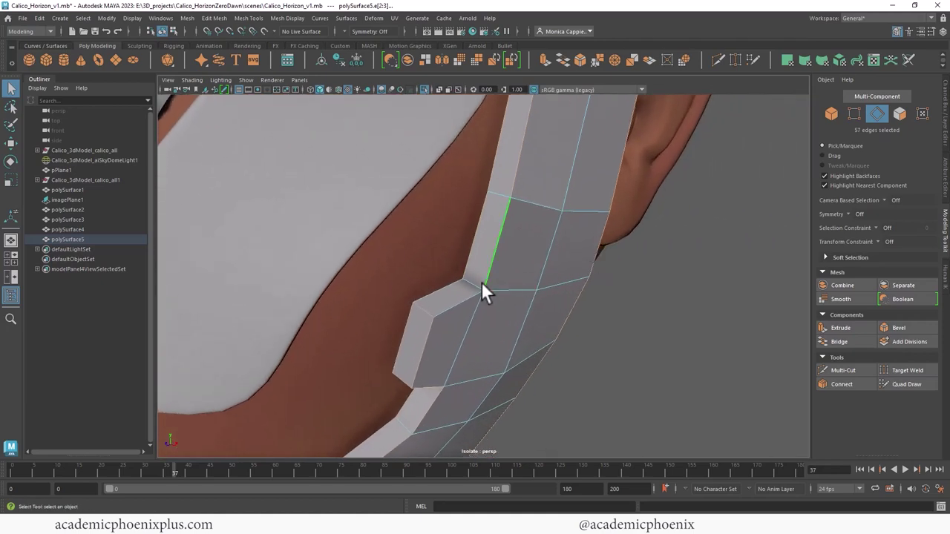
scroll(439, 310, down, 5)
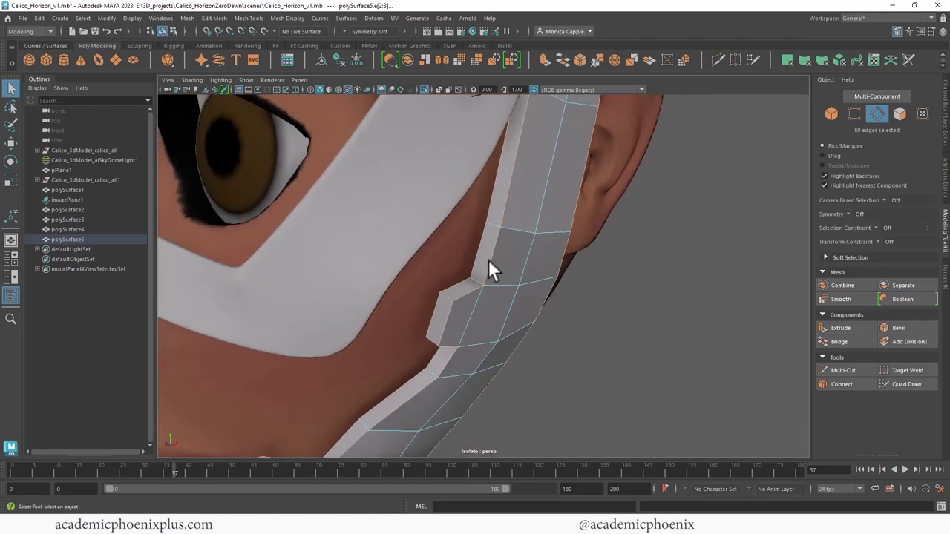
alt+drag(490, 269, 513, 250)
alt+middle_drag(513, 250, 483, 272)
mouse_move(483, 272)
alt+mouse_down()
mouse_move(581, 231)
mouse_move(604, 251)
alt+mouse_up()
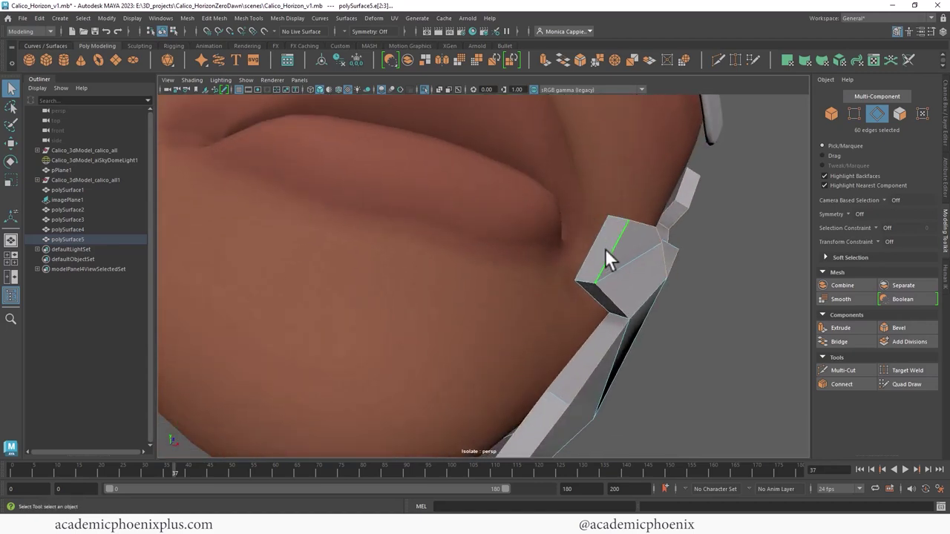
ctrl+click(616, 315)
- Add the border and corner edges of the strap's jutting tab
mouse_move(645, 289)
alt+mouse_down()
mouse_move(749, 250)
mouse_move(686, 276)
mouse_move(619, 230)
alt+mouse_up()
shift+click(639, 308)
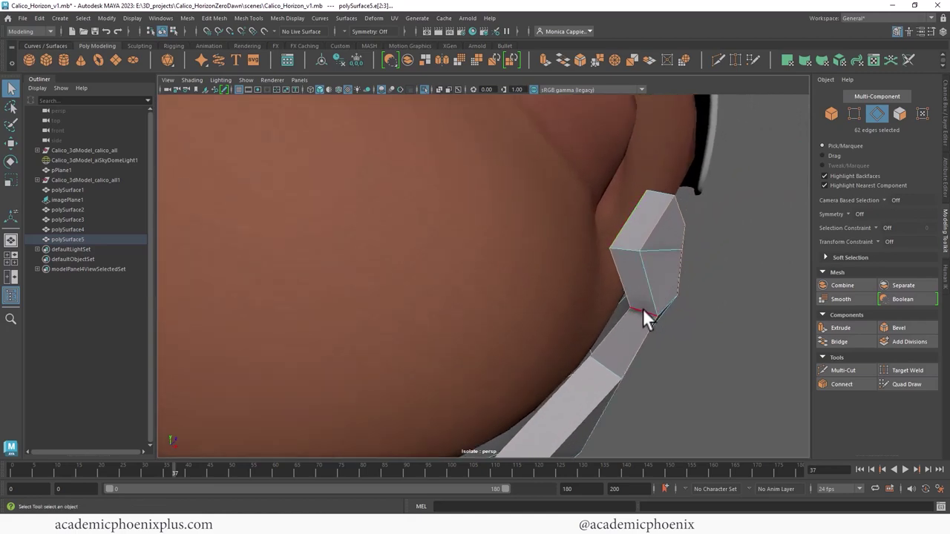
mouse_move(642, 309)
alt+mouse_down()
mouse_move(668, 263)
mouse_move(593, 334)
mouse_move(509, 275)
mouse_move(482, 312)
mouse_move(516, 279)
mouse_move(434, 331)
mouse_move(491, 275)
mouse_move(547, 248)
mouse_move(460, 279)
mouse_move(577, 255)
mouse_move(700, 277)
mouse_move(628, 227)
mouse_move(570, 265)
alt+mouse_up()
shift+click(592, 335)
shift+click(578, 325)
shift+click(433, 329)
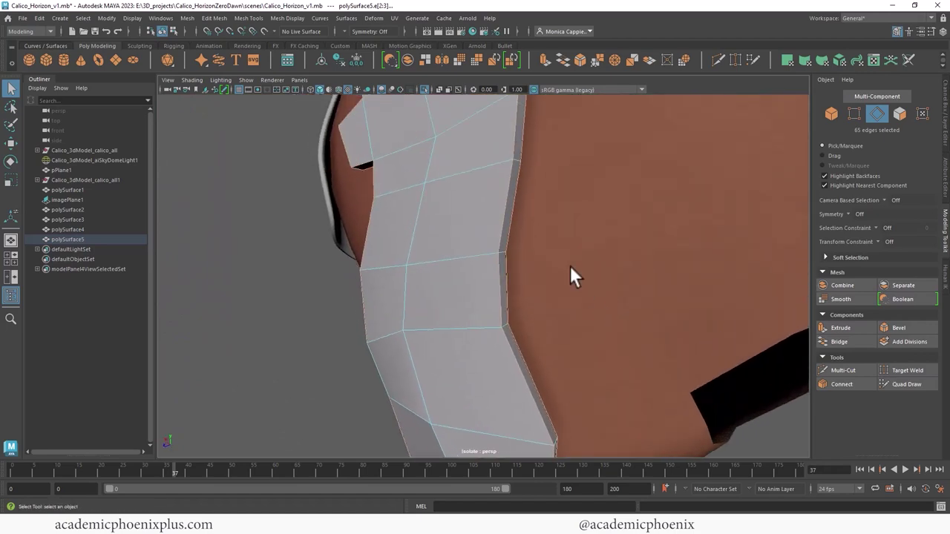
- Orbit around the head to check the edge selection from side views
mouse_move(570, 266)
alt+middle_down()
mouse_move(475, 309)
mouse_move(431, 177)
alt+middle_up()
mouse_move(431, 178)
alt+mouse_down()
mouse_move(443, 292)
mouse_move(492, 329)
mouse_move(572, 297)
alt+mouse_up()
mouse_move(572, 297)
alt+right_down()
mouse_move(465, 287)
mouse_move(492, 206)
alt+right_up()
mouse_move(492, 206)
alt+mouse_down()
mouse_move(539, 259)
mouse_move(529, 275)
alt+mouse_up()
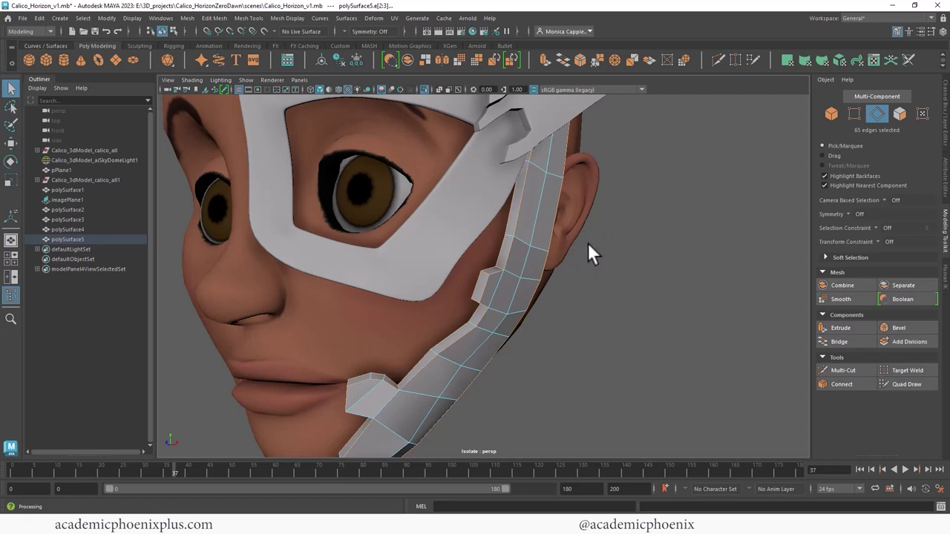
mouse_move(572, 248)
alt+mouse_down()
mouse_move(537, 218)
mouse_move(606, 251)
mouse_move(576, 258)
mouse_move(568, 223)
mouse_move(553, 238)
alt+mouse_up()
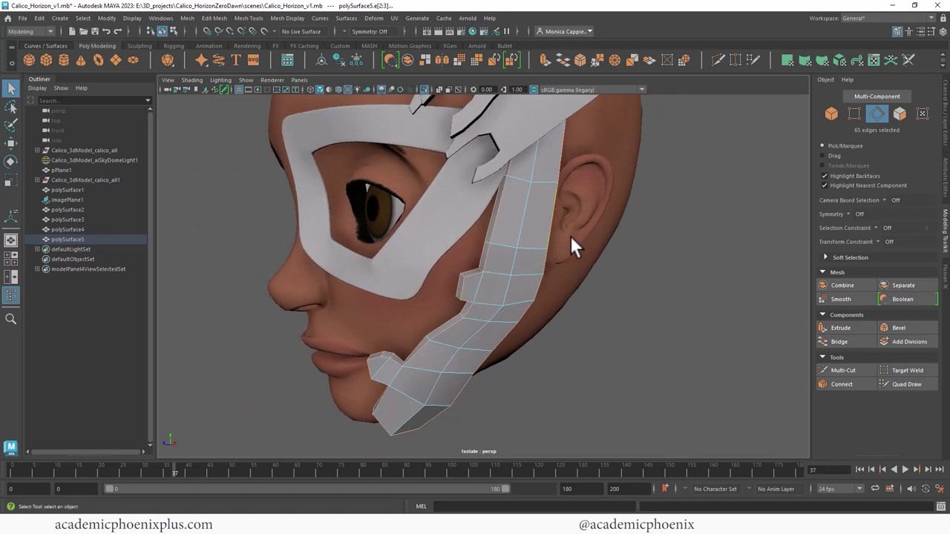
mouse_move(600, 207)
alt+mouse_down()
mouse_move(571, 257)
mouse_move(527, 259)
alt+mouse_up()
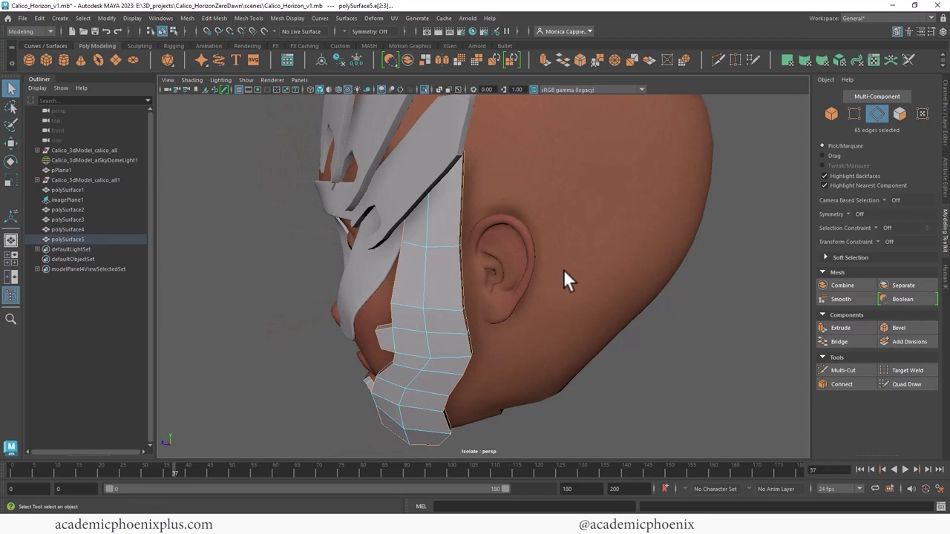
alt+drag(564, 270, 561, 276)
scroll(562, 276, up, 10)
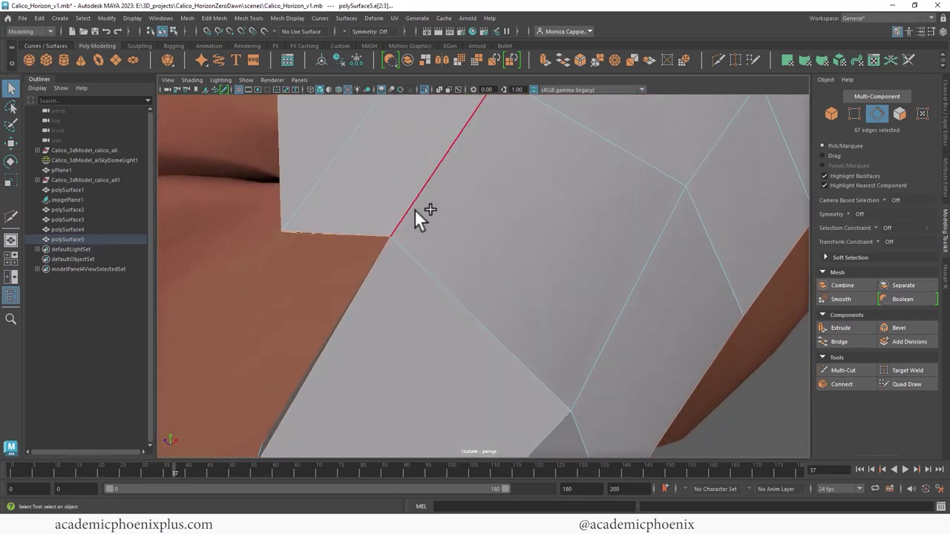
scroll(415, 208, down, 5)
- Add the final border edge and bevel the strap edges with 2 segments
shift+click(630, 273)
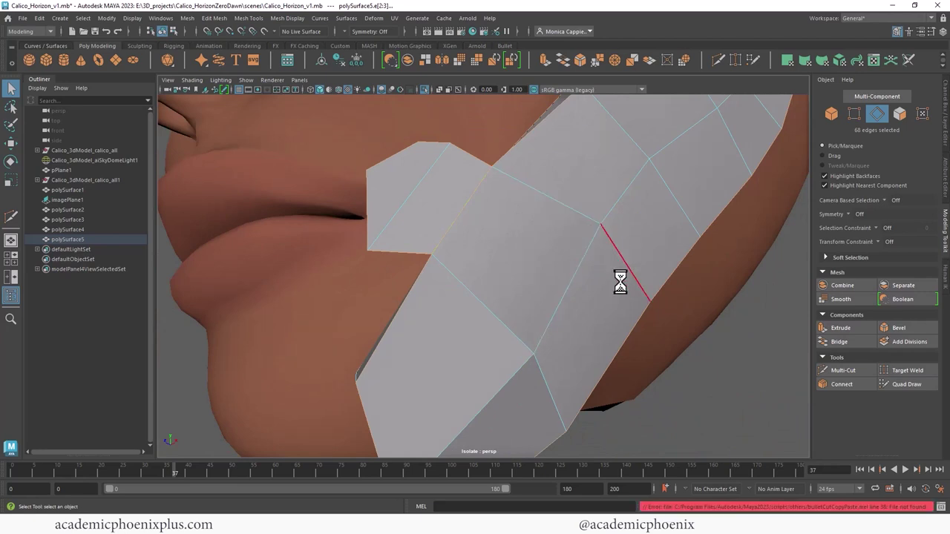
key(ctrl+b)
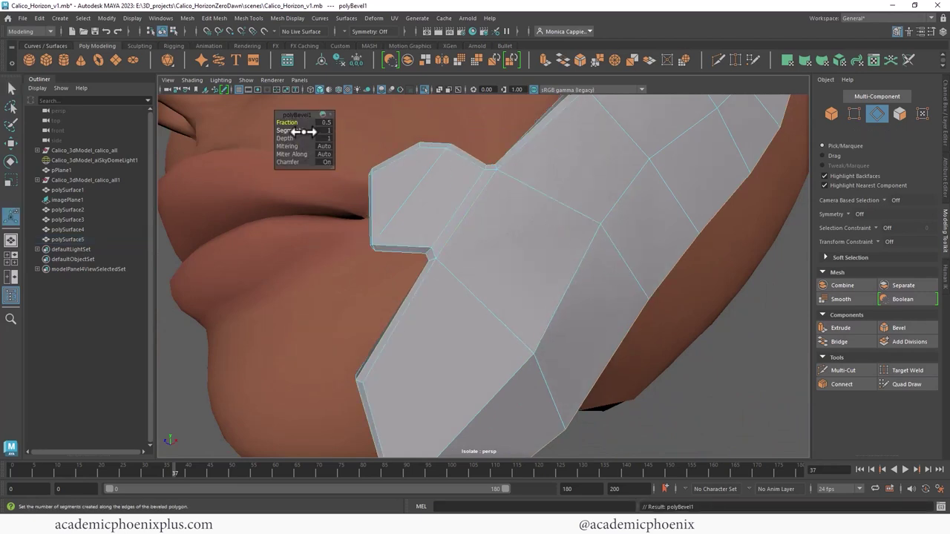
right_drag(601, 179, 651, 167)
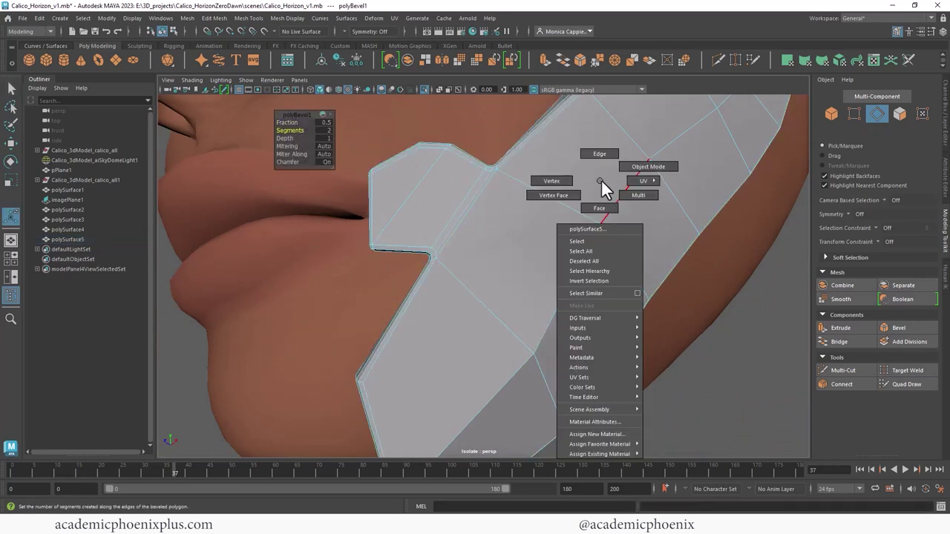
- In object mode, inspect the bevelled strap from below the chin and lips
scroll(708, 240, down, 3)
click(713, 240)
mouse_move(725, 239)
alt+mouse_down()
mouse_move(585, 205)
mouse_move(585, 232)
mouse_move(536, 250)
alt+mouse_up()
click(727, 265)
mouse_move(727, 265)
alt+mouse_down()
mouse_move(809, 254)
mouse_move(723, 245)
mouse_move(667, 212)
mouse_move(598, 198)
mouse_move(490, 154)
mouse_move(502, 259)
mouse_move(596, 255)
mouse_move(543, 214)
alt+mouse_up()
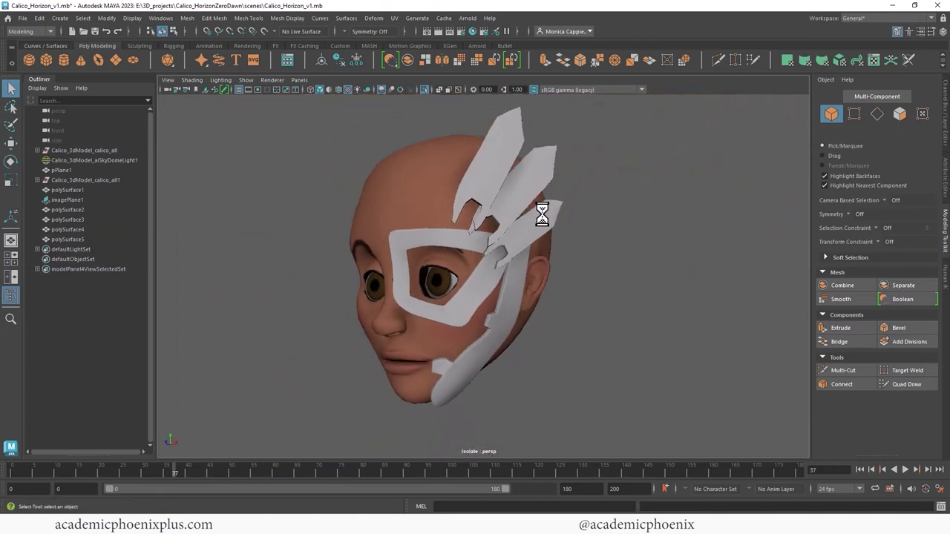
mouse_move(593, 271)
alt+mouse_down()
mouse_move(577, 260)
mouse_move(646, 263)
alt+mouse_up()
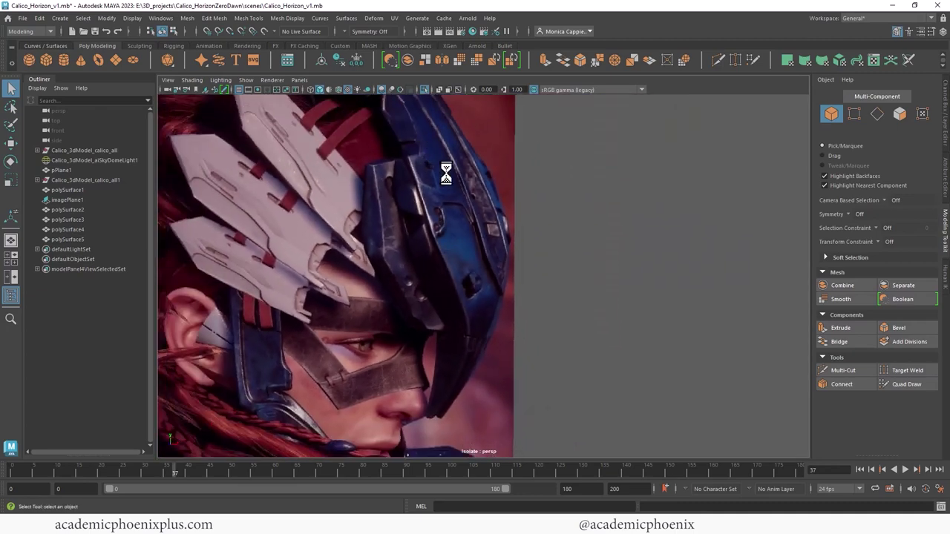
scroll(445, 172, down, 2)
scroll(434, 251, down, 1)
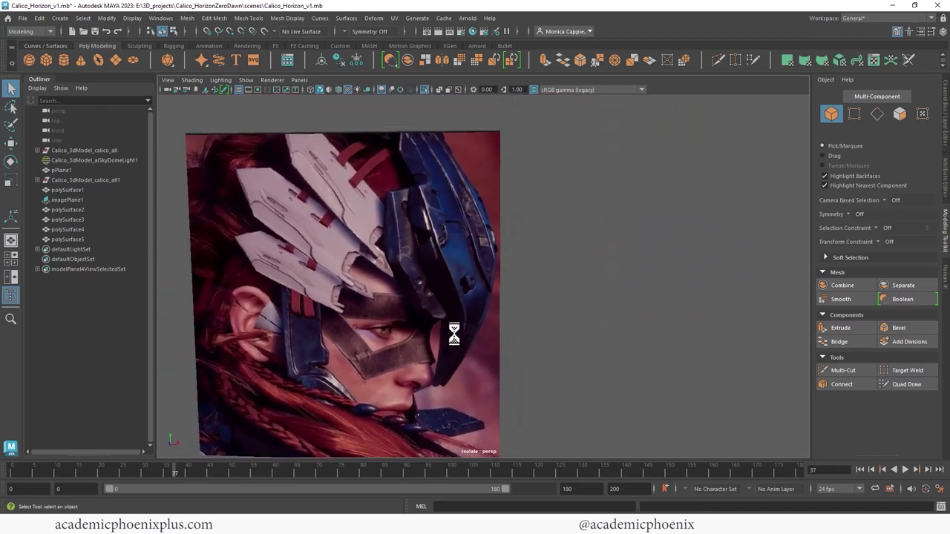
mouse_move(444, 276)
alt+mouse_down()
mouse_move(435, 233)
mouse_move(403, 269)
mouse_move(461, 267)
alt+mouse_up()
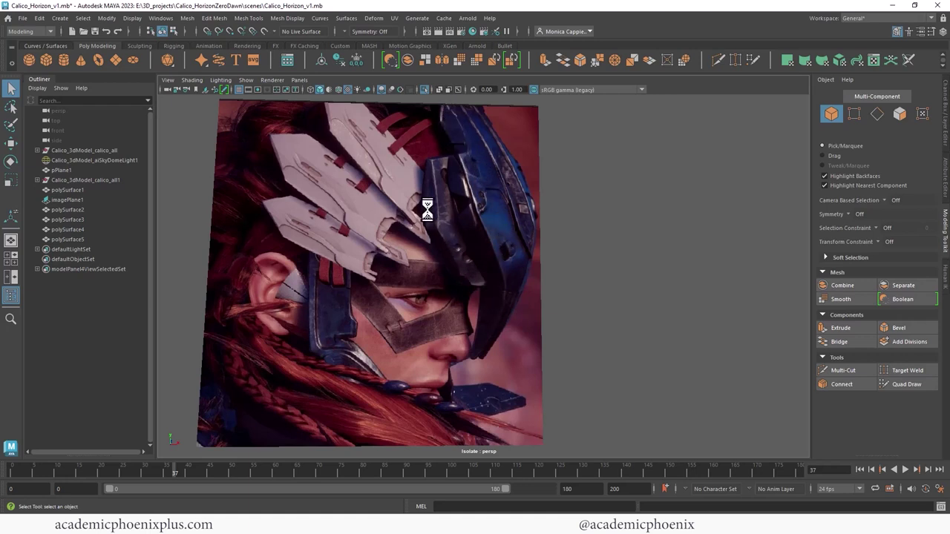
mouse_move(463, 170)
alt+mouse_down()
mouse_move(546, 238)
mouse_move(555, 259)
mouse_move(527, 234)
mouse_move(435, 206)
mouse_move(430, 237)
mouse_move(524, 247)
mouse_move(452, 221)
alt+mouse_up()
click(336, 256)
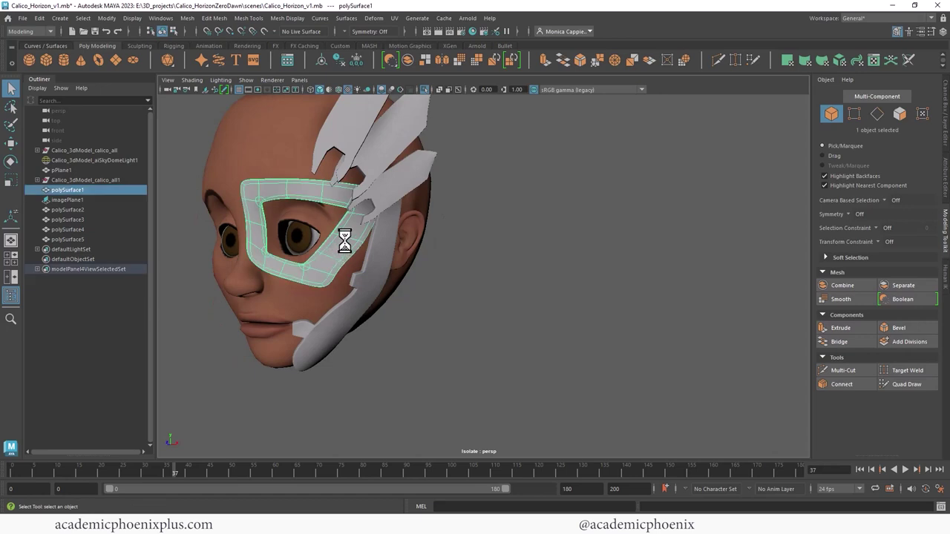
alt+drag(373, 269, 394, 203)
key(Right)
key(Right)
key(Right)
mouse_move(529, 263)
alt+mouse_down()
mouse_move(517, 257)
mouse_move(626, 244)
mouse_move(515, 244)
mouse_move(252, 182)
mouse_move(422, 290)
mouse_move(412, 218)
alt+mouse_up()
click(542, 268)
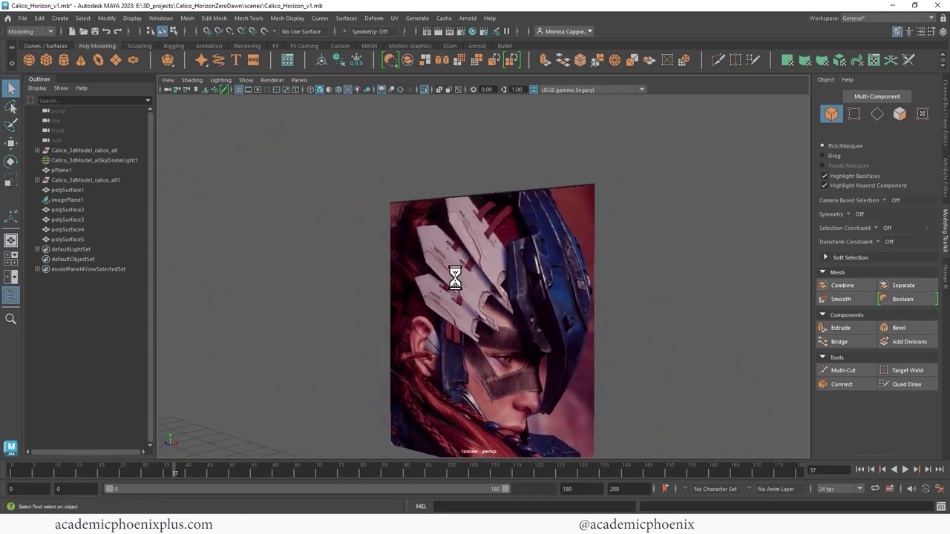
mouse_move(398, 282)
alt+mouse_down()
mouse_move(528, 255)
mouse_move(423, 239)
mouse_move(510, 254)
mouse_move(568, 220)
mouse_move(490, 248)
mouse_move(616, 258)
mouse_move(598, 197)
mouse_move(524, 197)
mouse_move(500, 186)
alt+mouse_up()
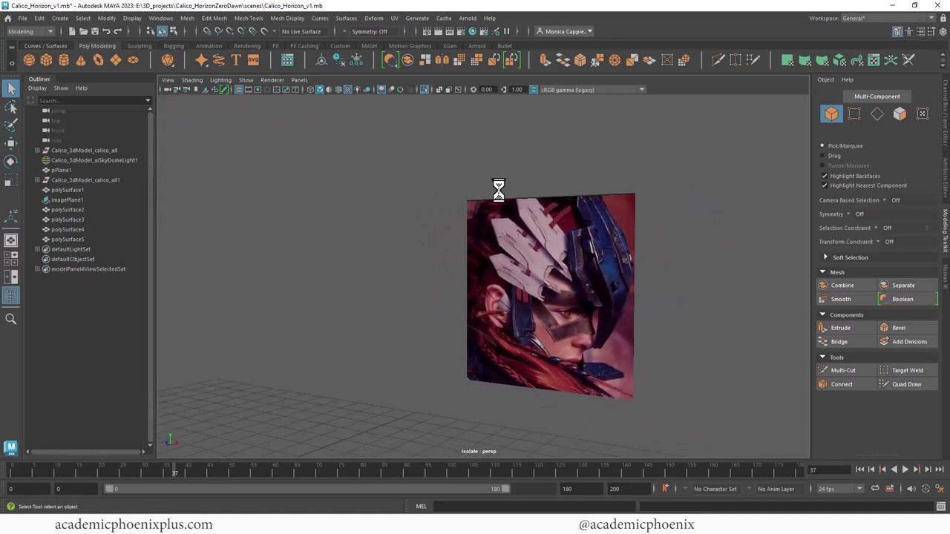
alt+middle_drag(500, 187, 433, 215)
mouse_move(434, 215)
alt+mouse_down()
mouse_move(451, 250)
mouse_move(533, 321)
alt+mouse_up()
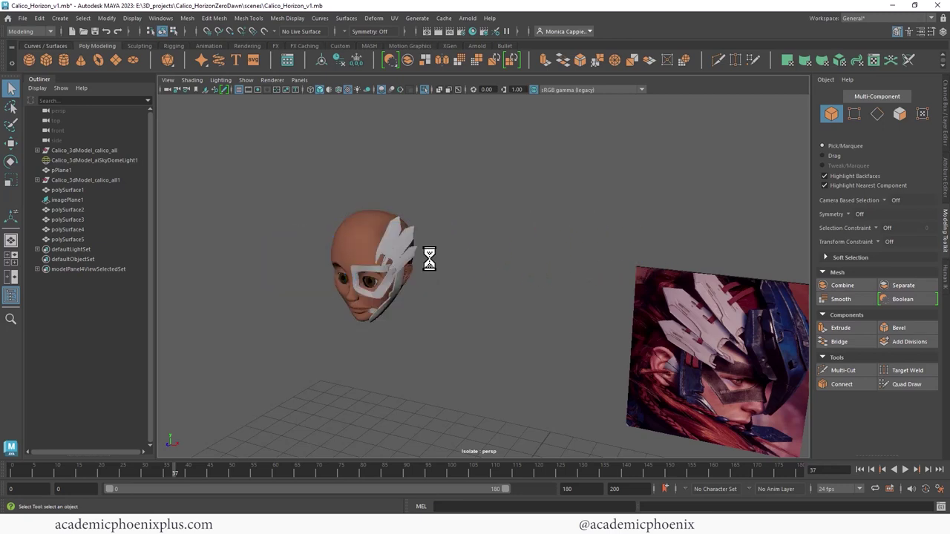
scroll(429, 259, up, 5)
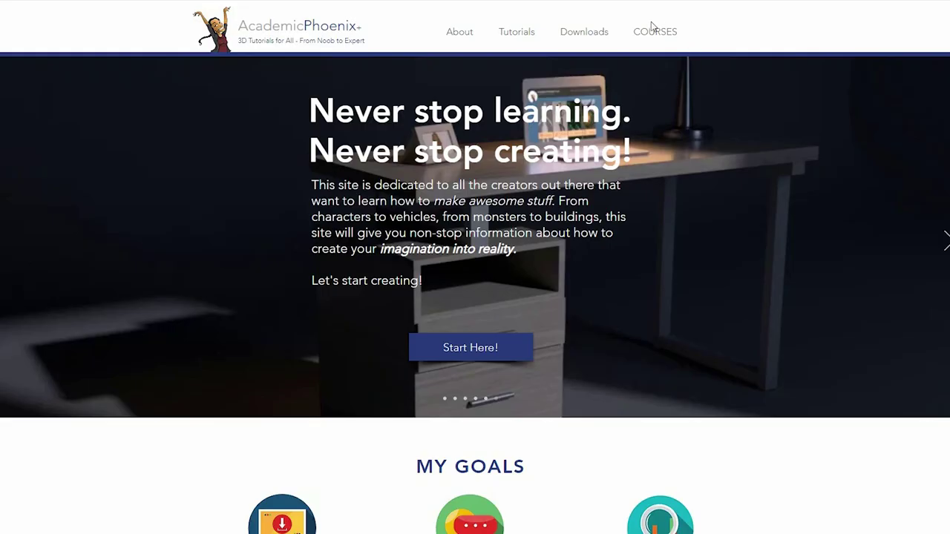
- Open the 'Maya Beginner: 3D Model and Texture a Still Life' course from COURSES
click(656, 32)
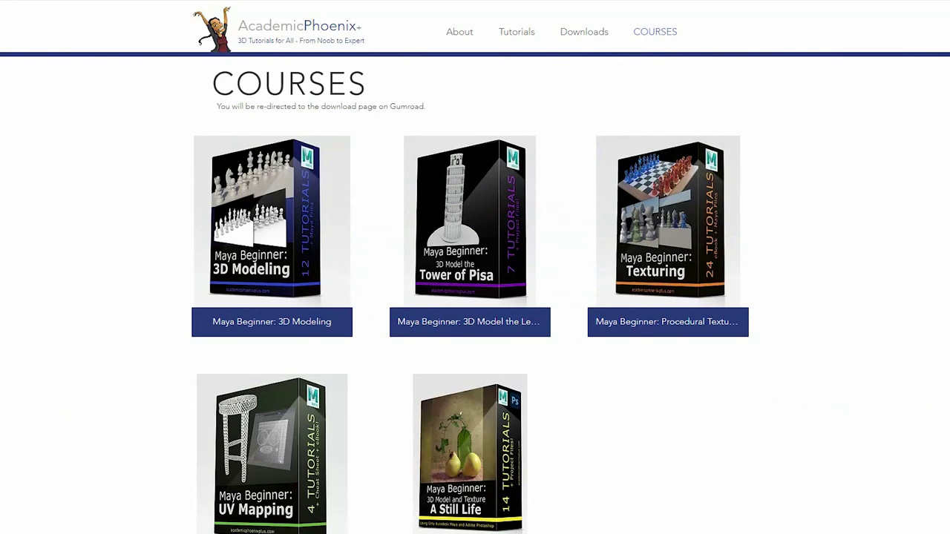
scroll(606, 346, down, 1)
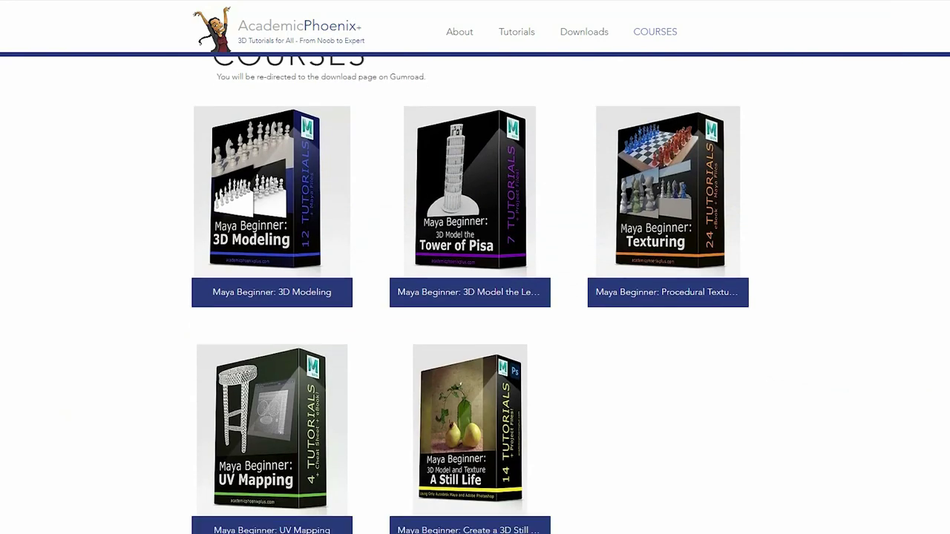
click(487, 420)
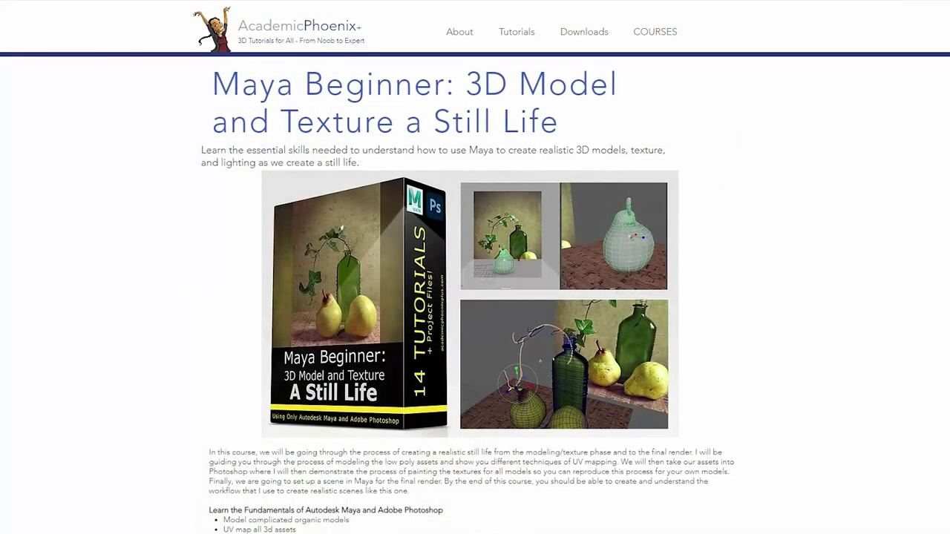
- Scroll through the Still Life course page, then return to the courses listing
scroll(475, 297, down, 2)
scroll(475, 297, down, 2)
scroll(475, 297, down, 2)
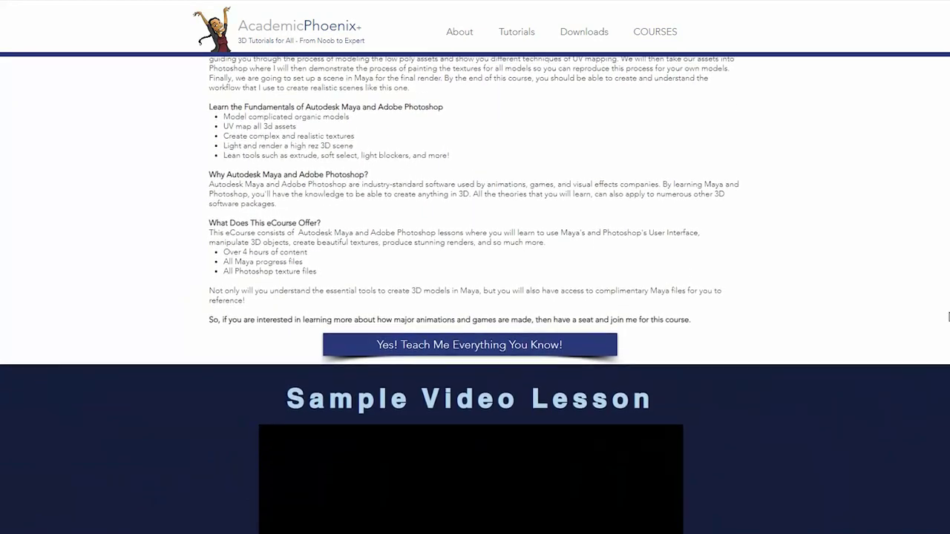
scroll(474, 297, down, 2)
scroll(475, 297, up, 4)
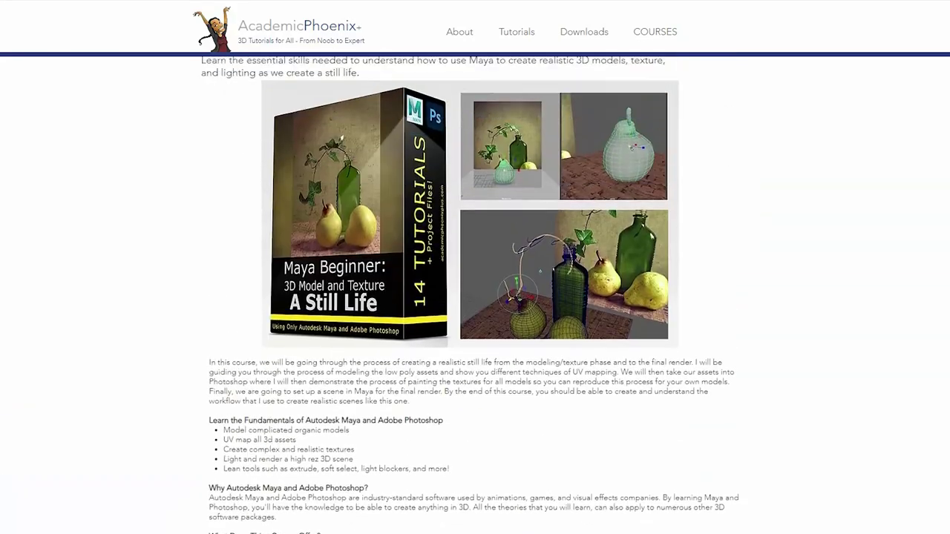
scroll(475, 297, up, 2)
click(643, 34)
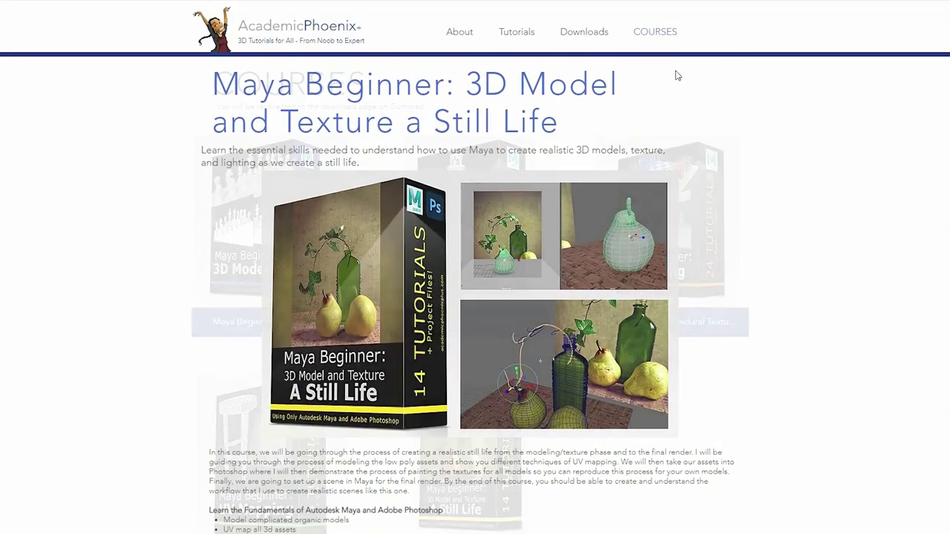